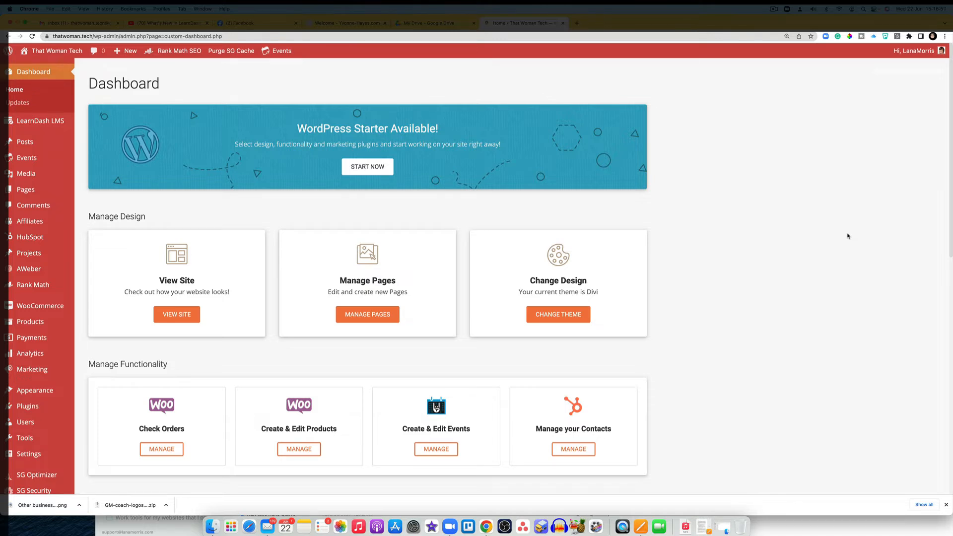
Visit the live website, dismiss the newsletter subscription pop-up, and return to the admin dashboard.
mouse_move(54, 50)
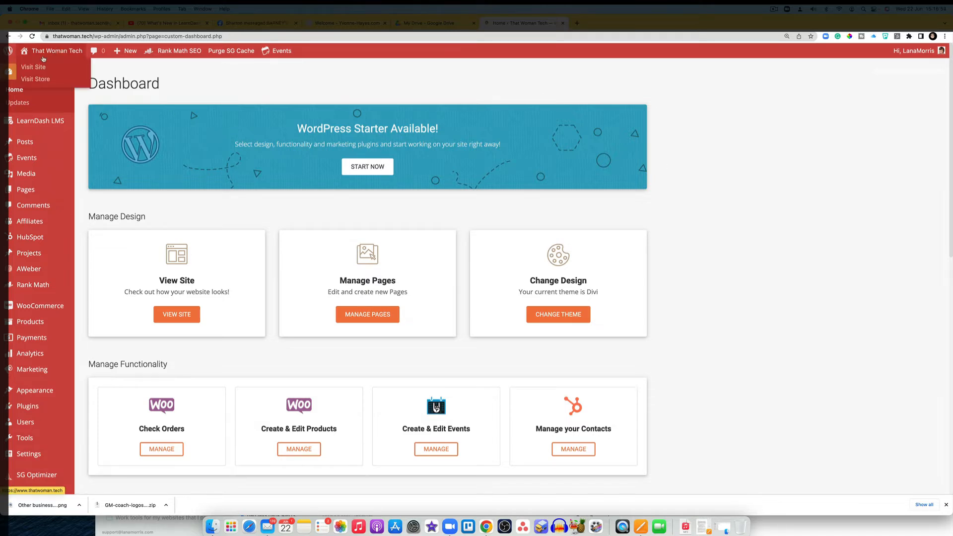
click(35, 67)
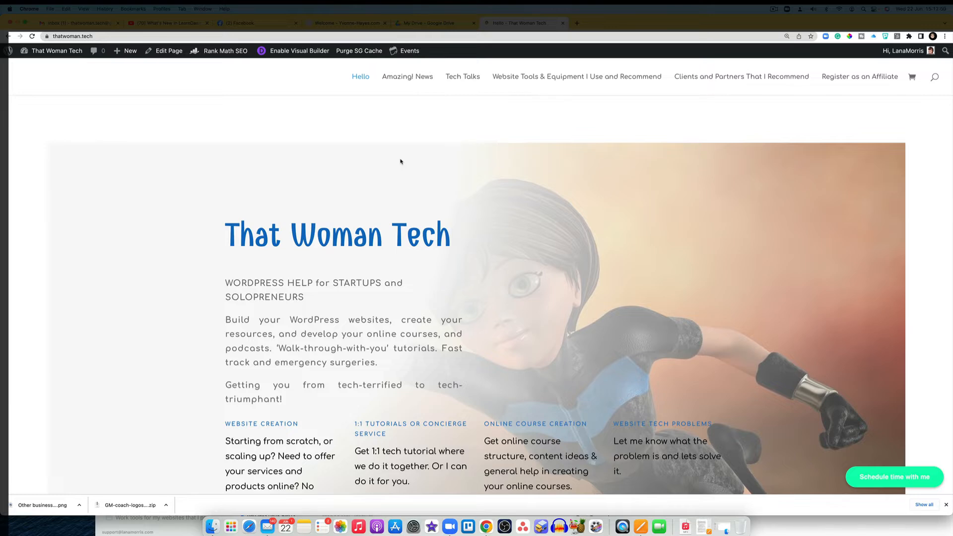
mouse_move(53, 51)
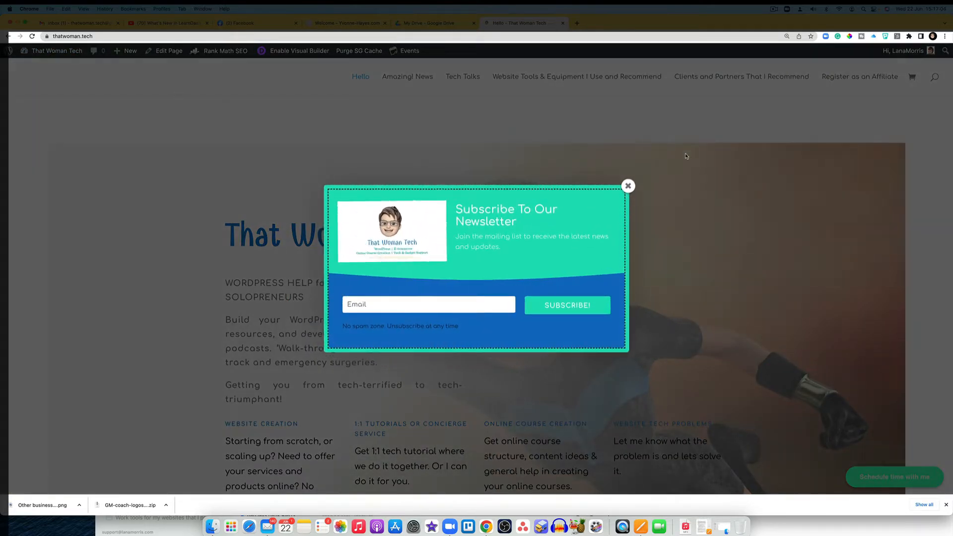
click(627, 187)
click(52, 51)
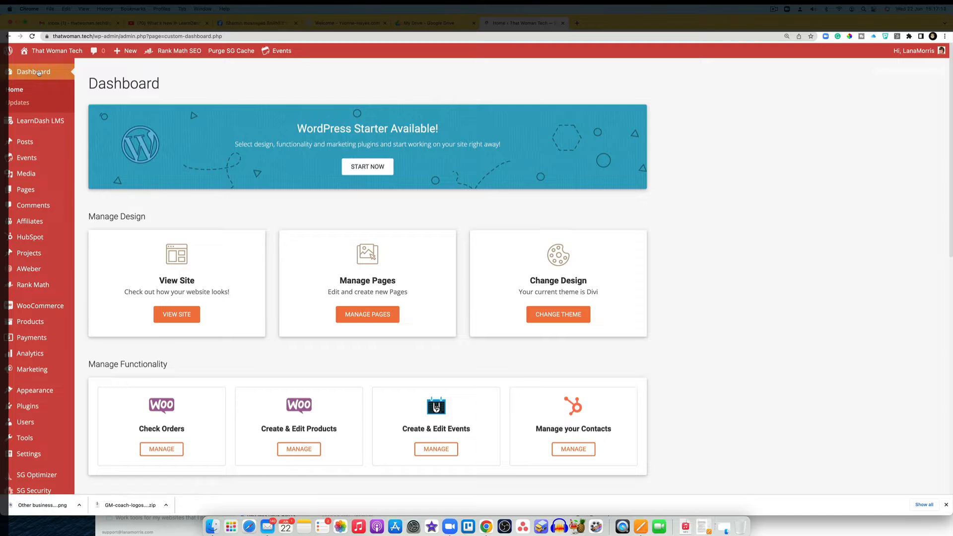
Open the list of installed plugins from the admin dashboard.
mouse_move(35, 146)
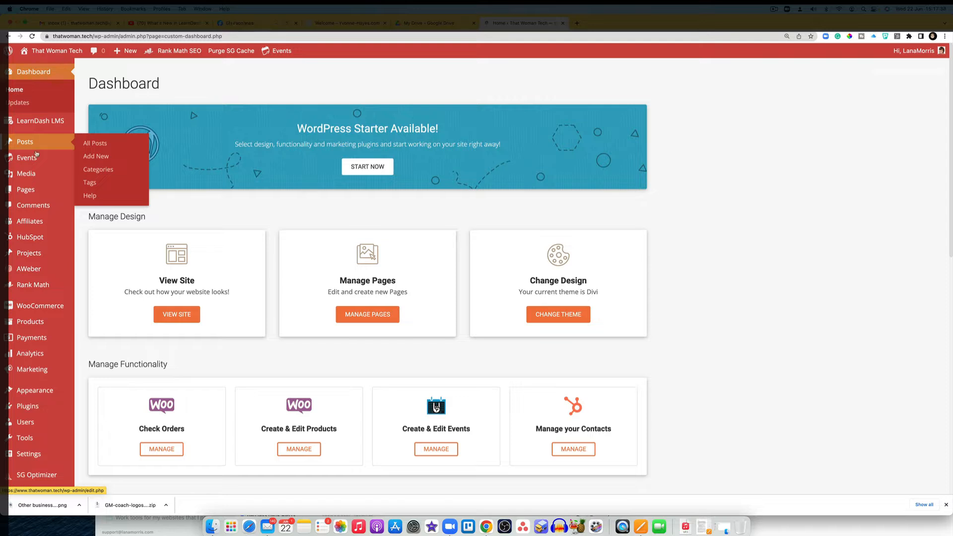
mouse_move(50, 287)
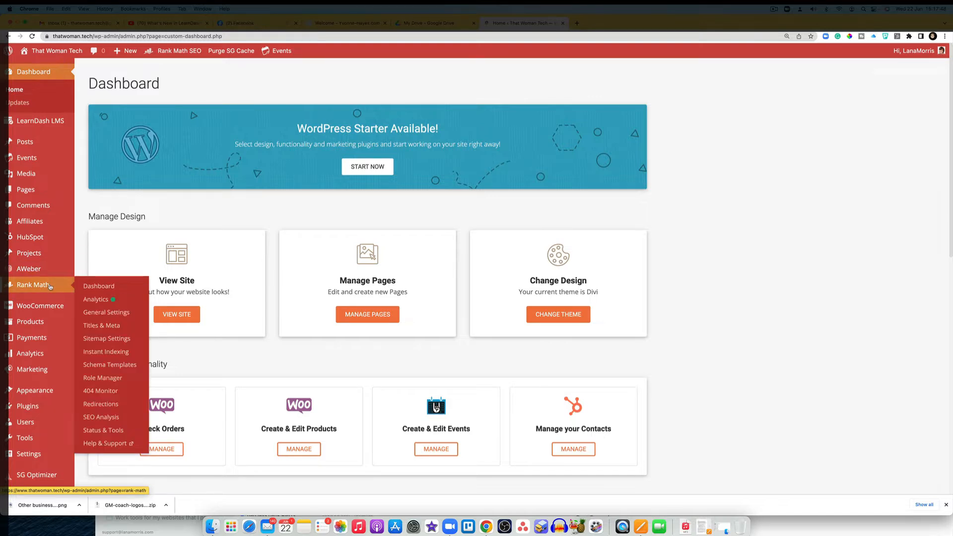
mouse_move(51, 411)
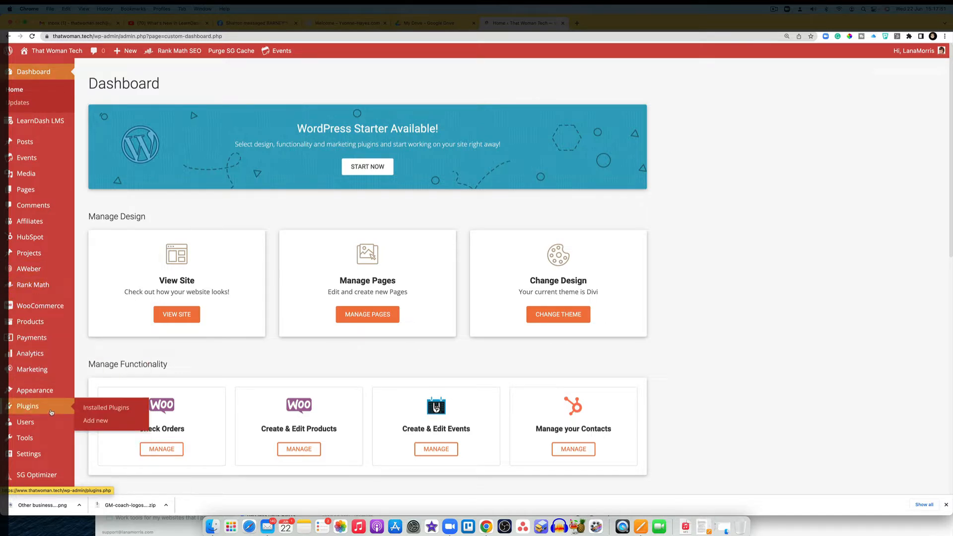
click(92, 408)
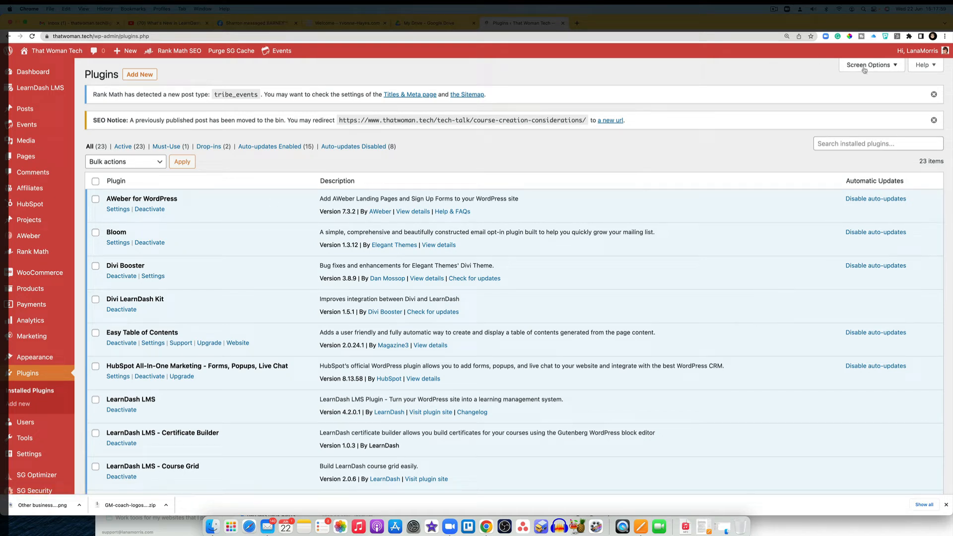
Start adding a new plugin and search the WordPress plugin directory by the keyword "seo".
click(144, 76)
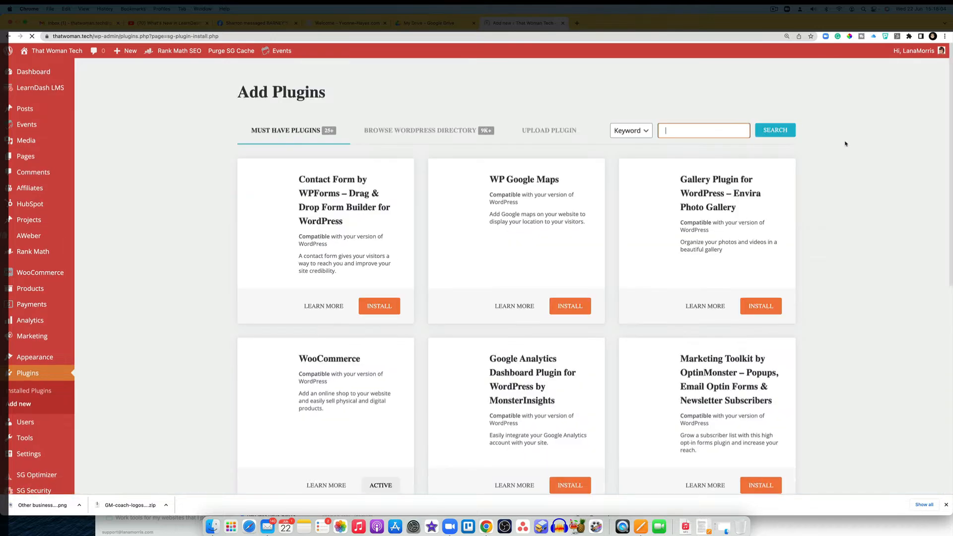
click(680, 130)
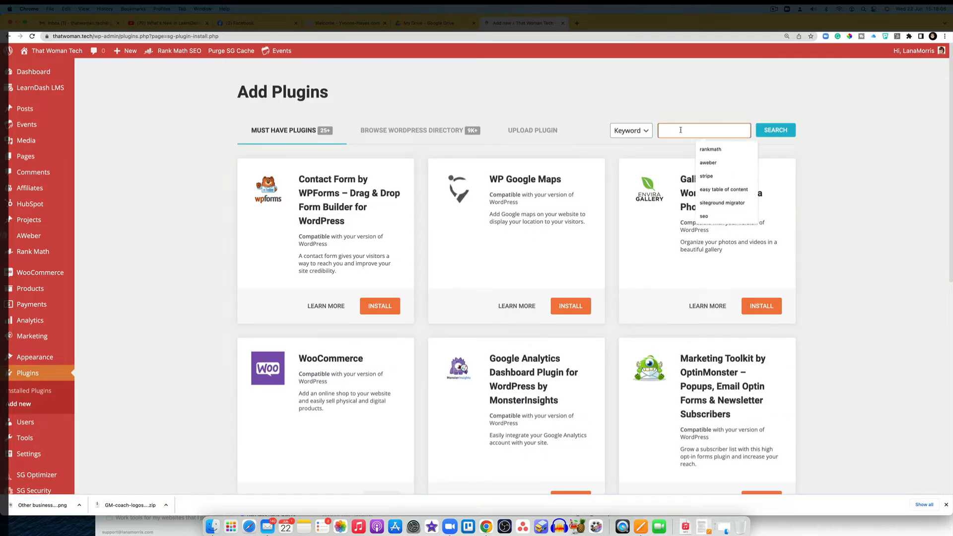
text(seo)
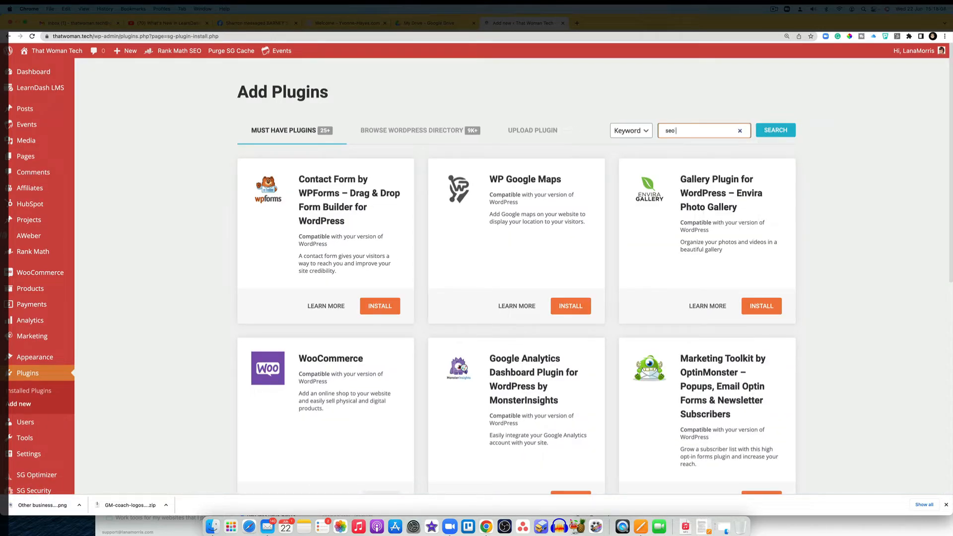
click(781, 131)
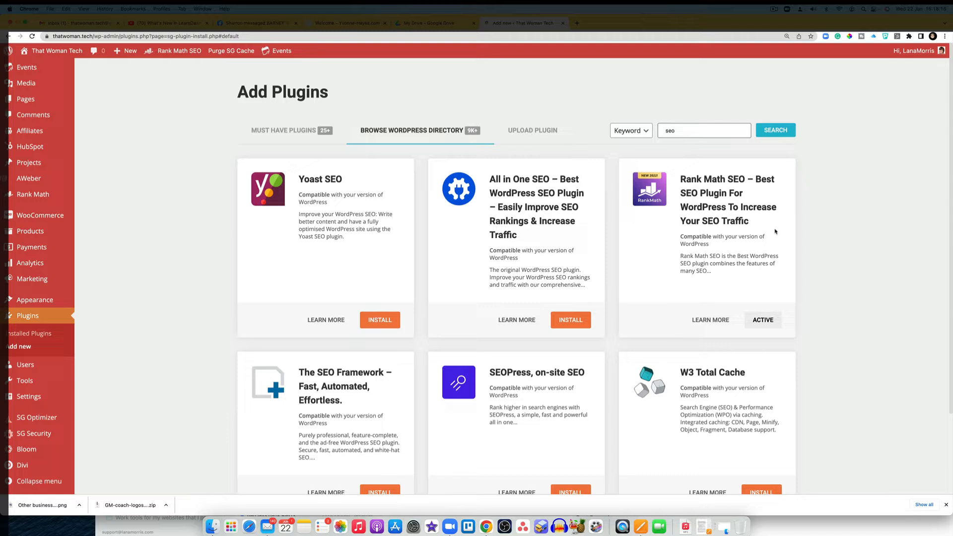
scroll(694, 241, down, 1)
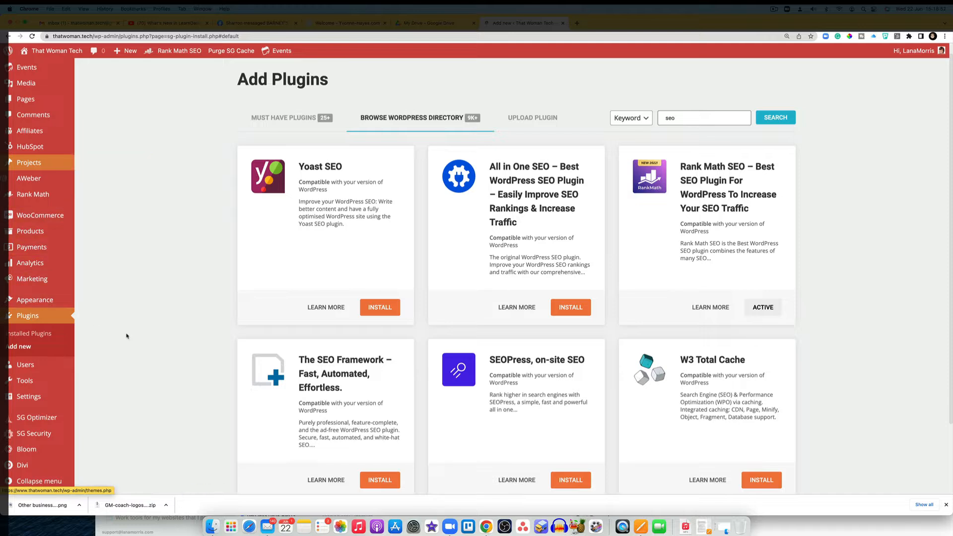
scroll(128, 292, up, 1)
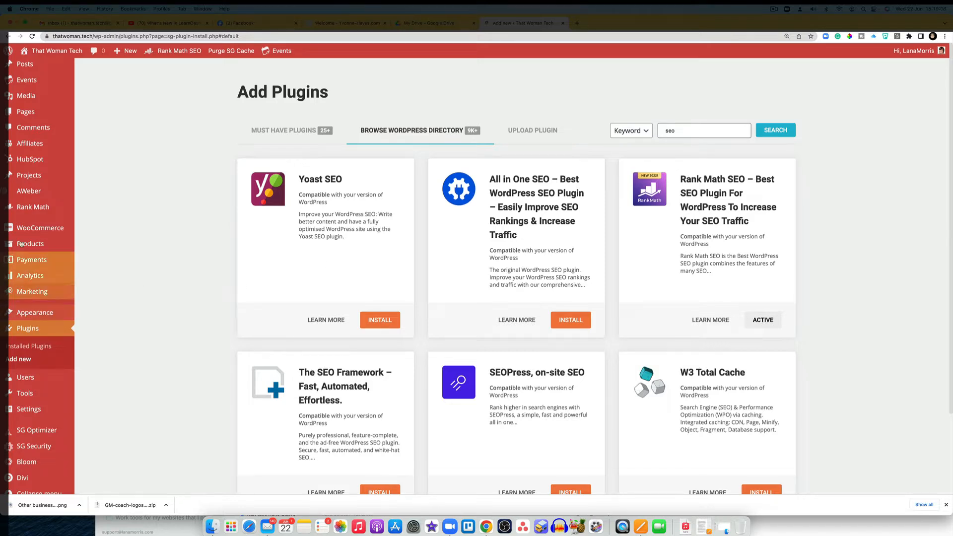
Visit the live website and view its Amazing! News blog page.
mouse_move(31, 209)
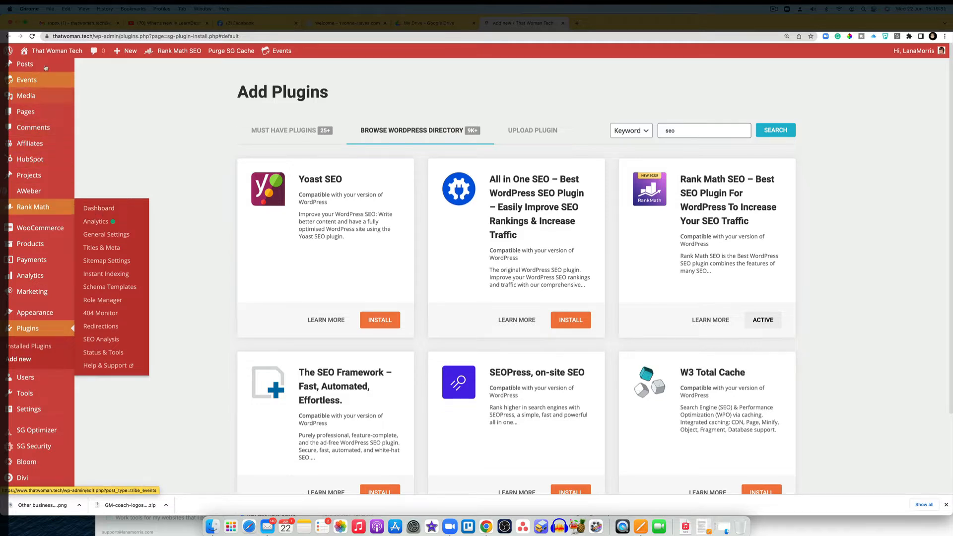
mouse_move(51, 49)
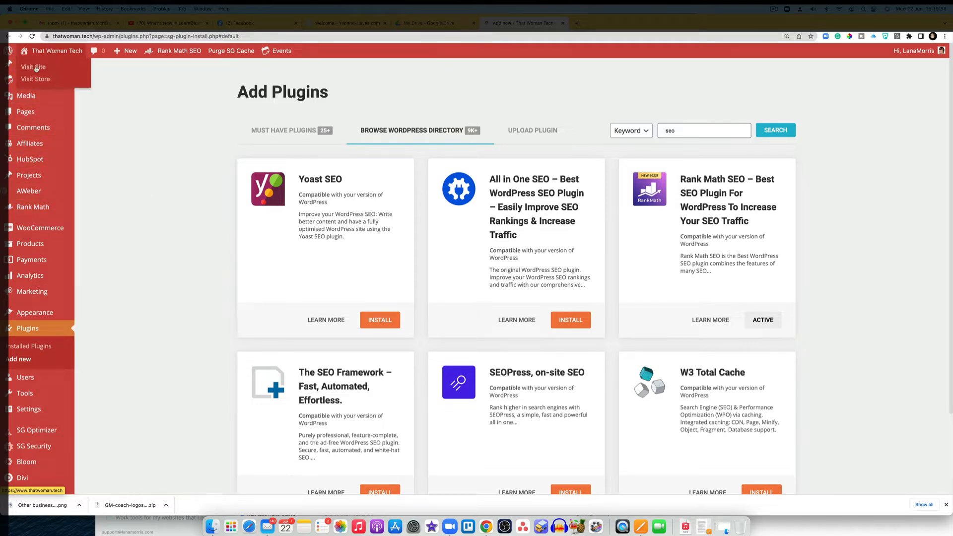
click(36, 69)
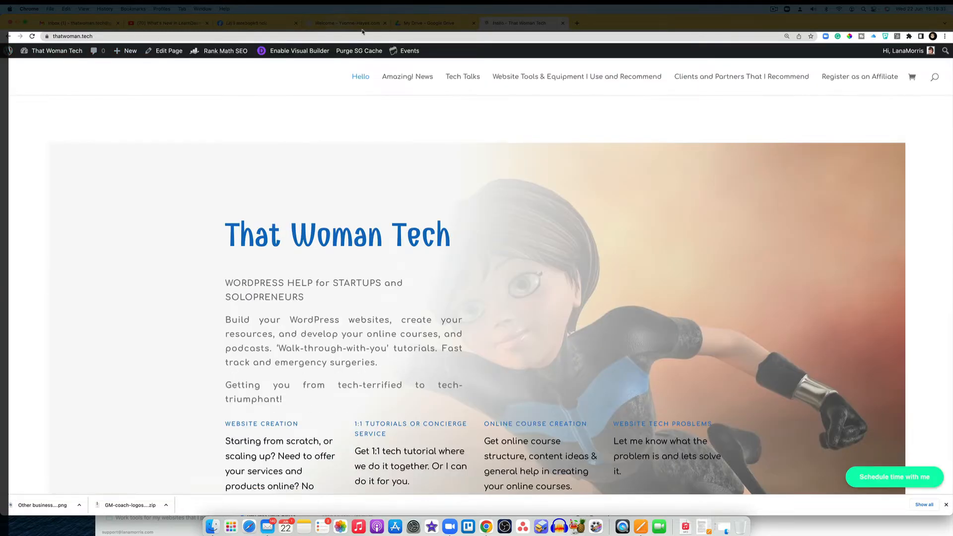
click(421, 77)
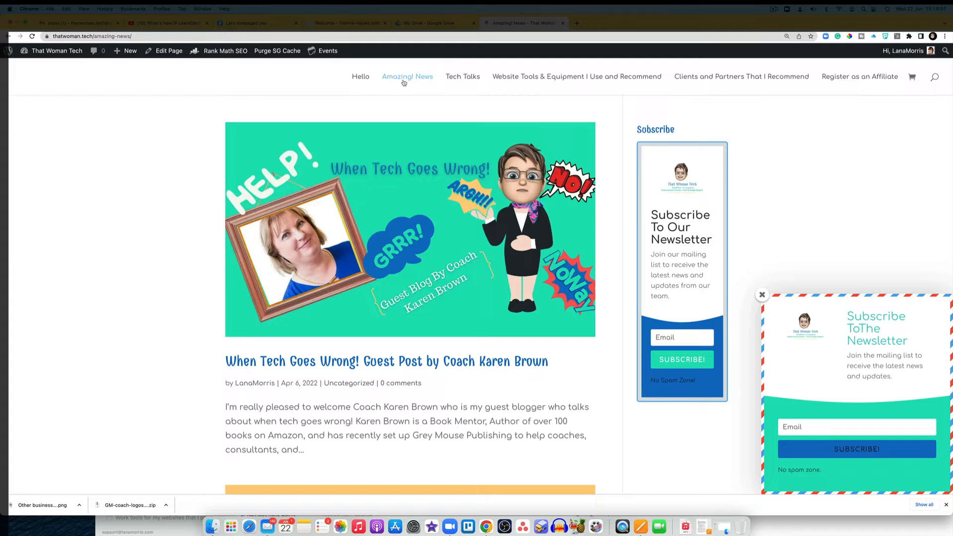
Return to the admin dashboard and review the SEO details in the list of all posts.
mouse_move(47, 52)
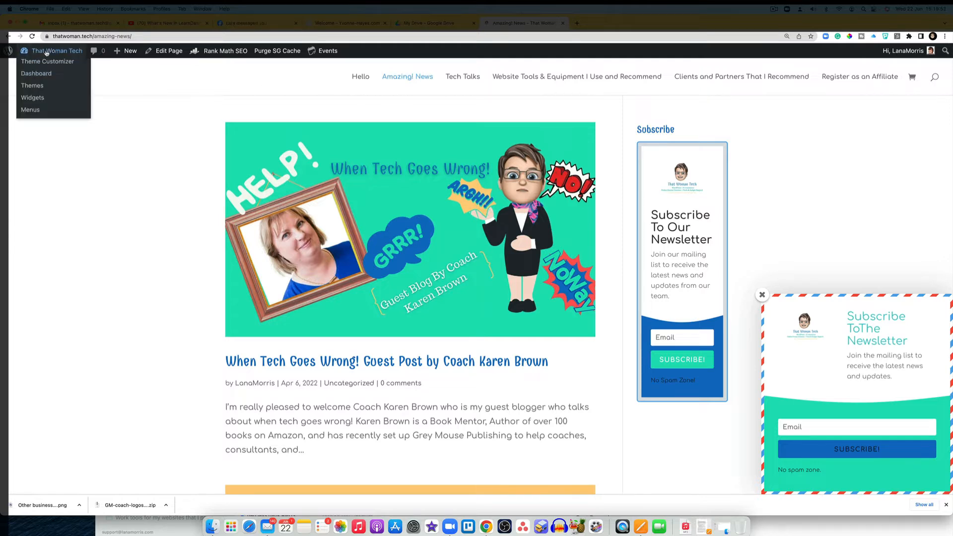
click(36, 74)
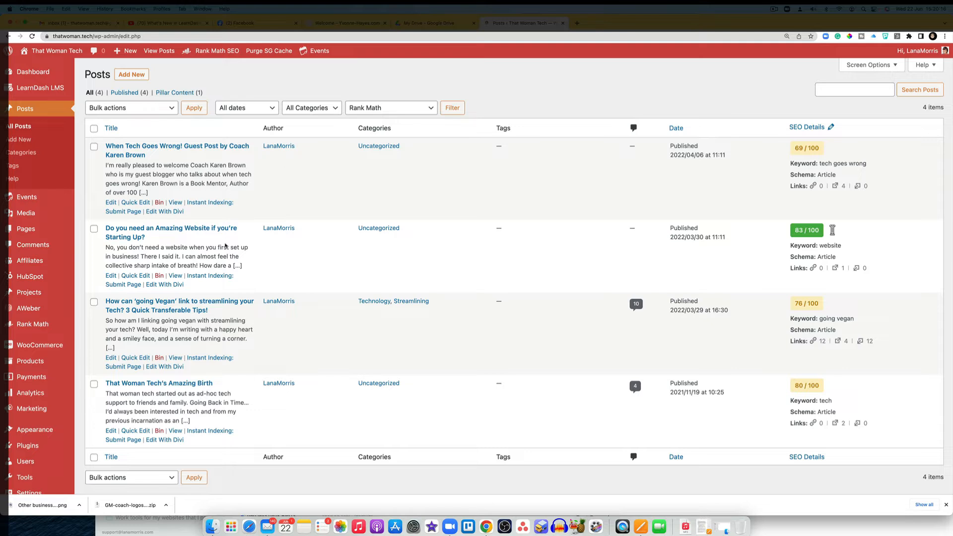
scroll(225, 239, down, 2)
scroll(225, 241, up, 2)
Create a new post and look through its Table of Contents and LearnDash Course Grid settings below the editor.
mouse_move(48, 463)
click(130, 74)
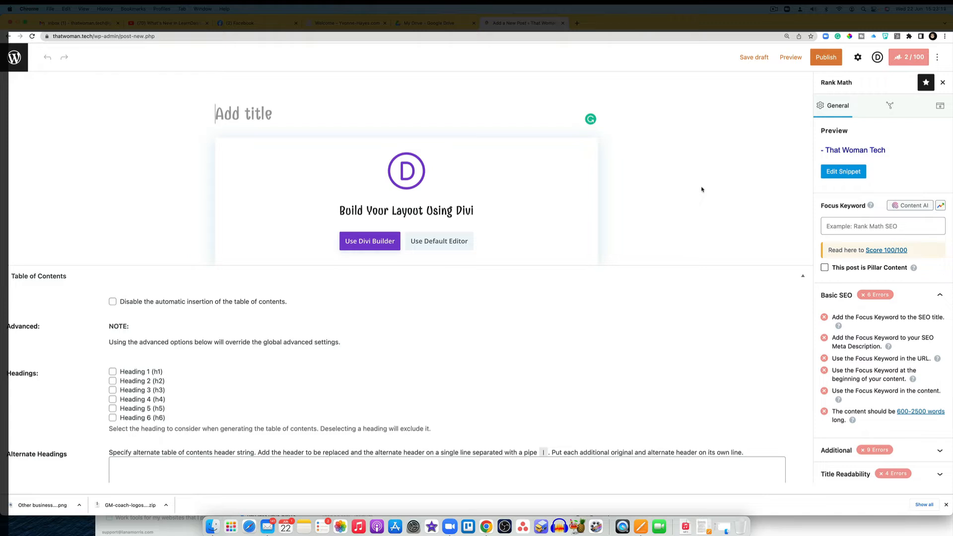
scroll(496, 359, down, 3)
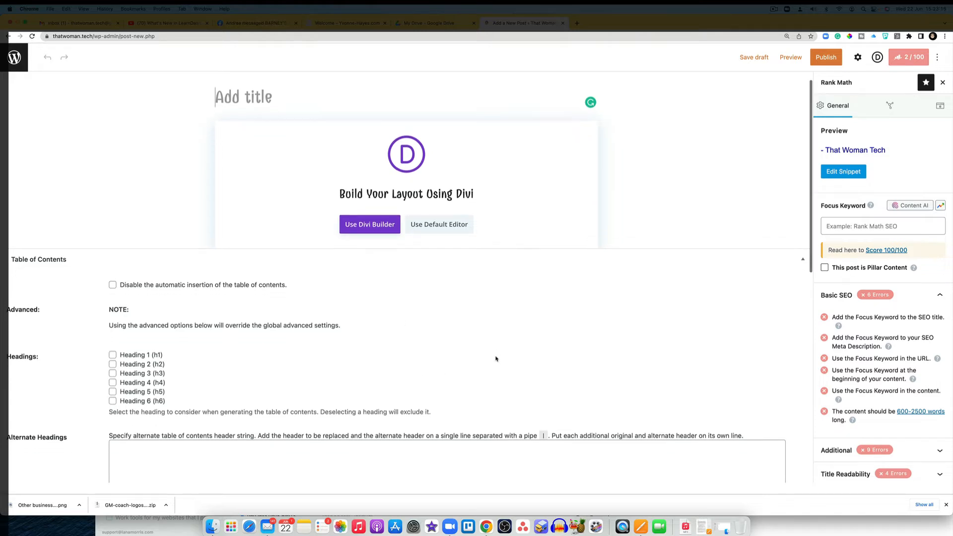
scroll(496, 358, down, 1)
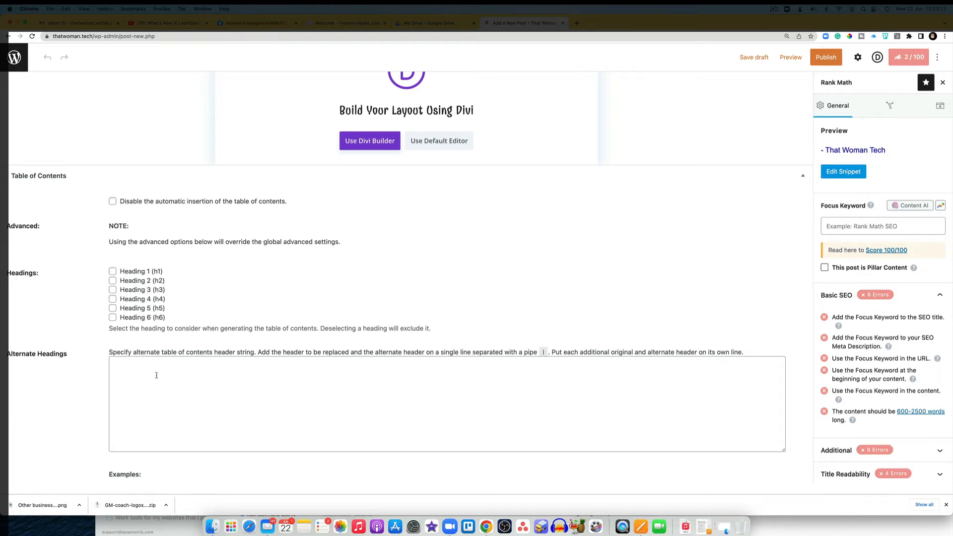
scroll(149, 371, down, 3)
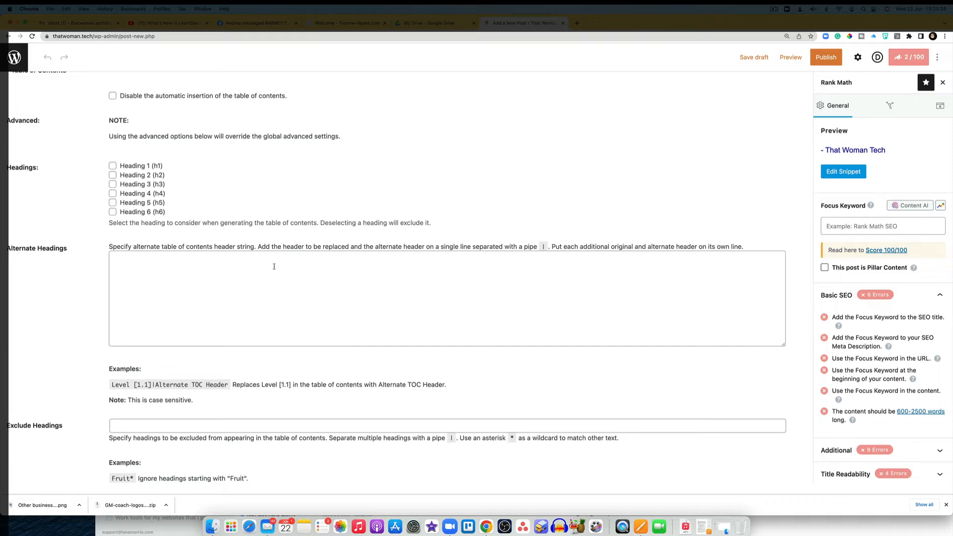
scroll(209, 261, down, 5)
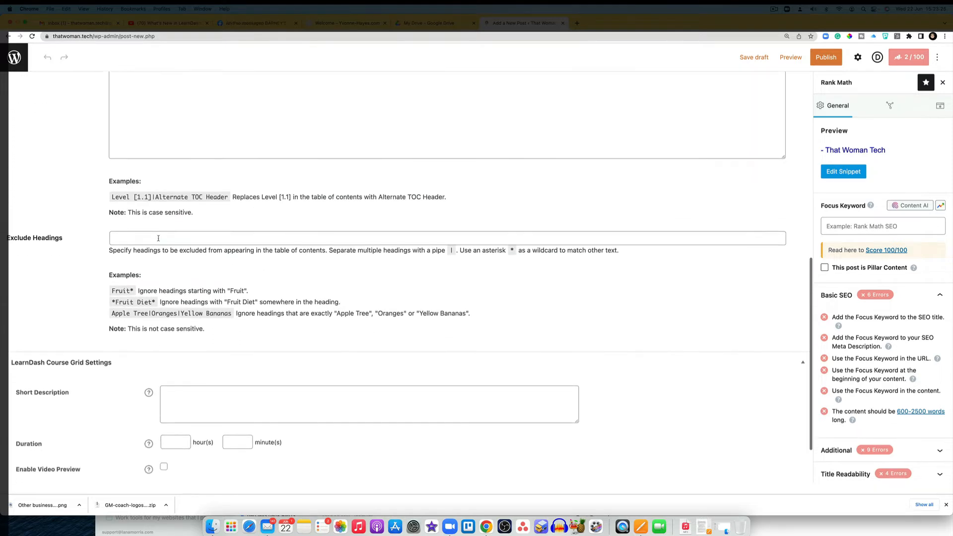
scroll(209, 390, down, 2)
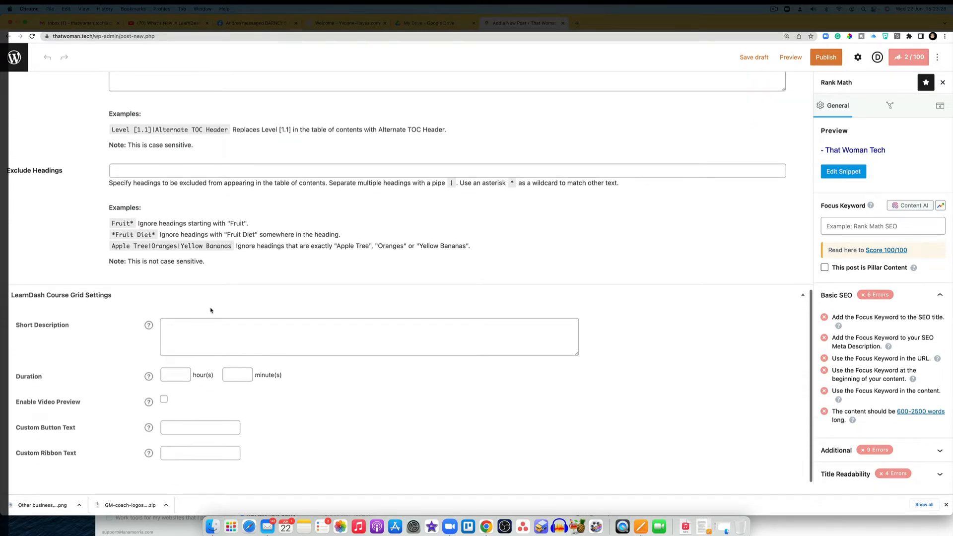
scroll(216, 314, up, 7)
scroll(216, 314, up, 5)
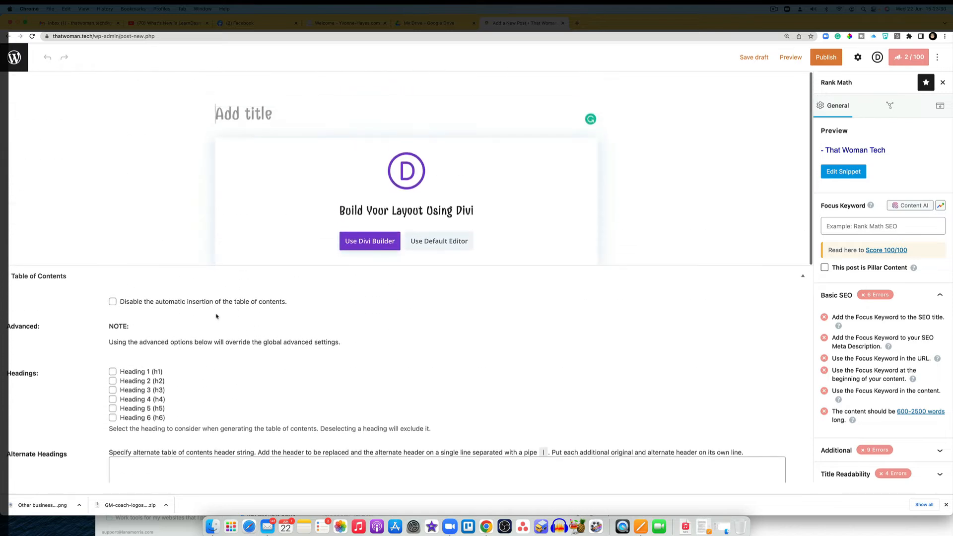
Collapse the Table of Contents and LearnDash Course Grid Settings sections below the new post.
click(803, 276)
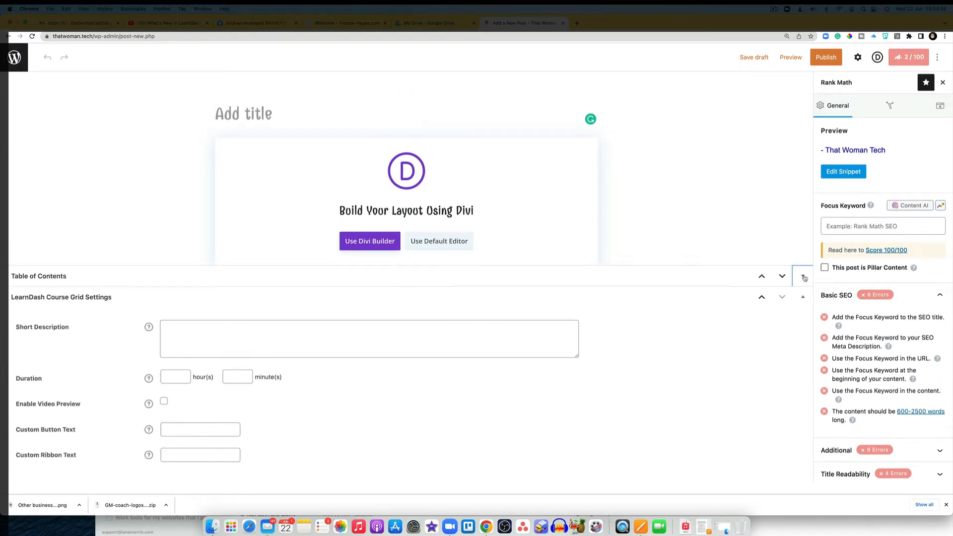
click(803, 299)
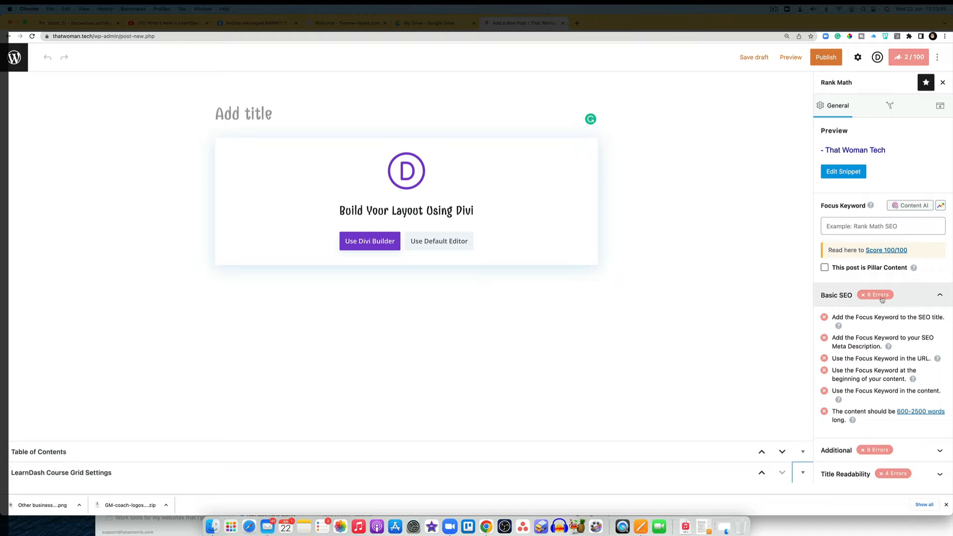
Open the Rank Math help article about the pillar content option and read its introduction and explanation of pillar content.
scroll(878, 374, down, 1)
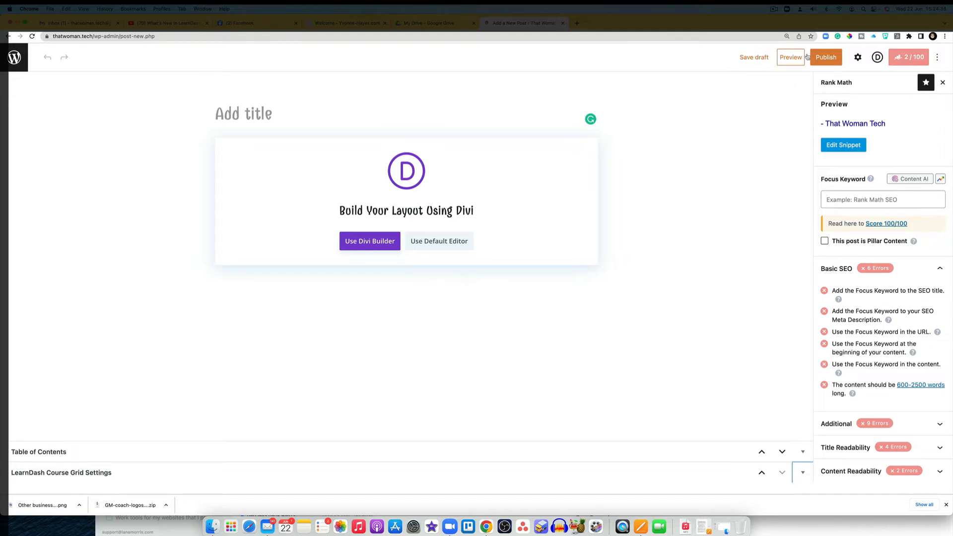
click(750, 62)
click(913, 241)
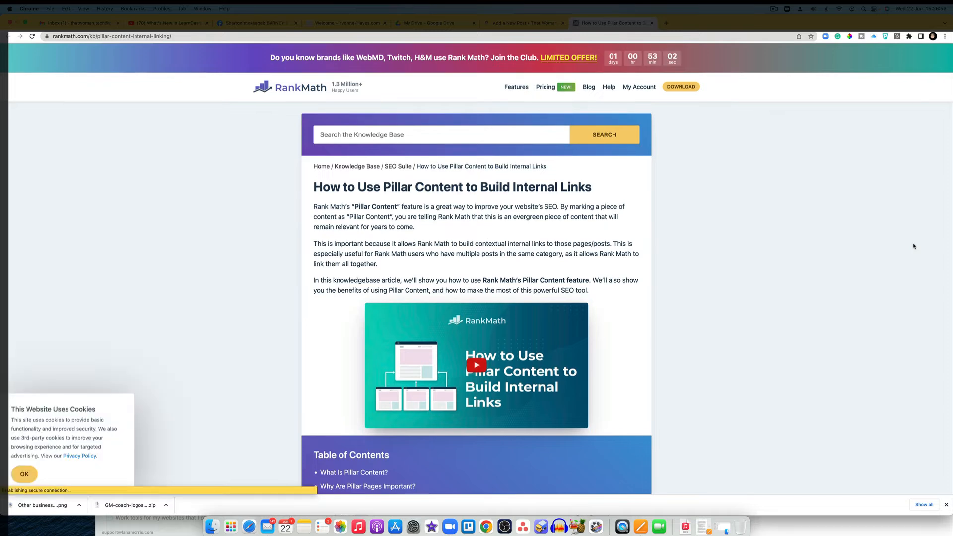
scroll(914, 246, down, 2)
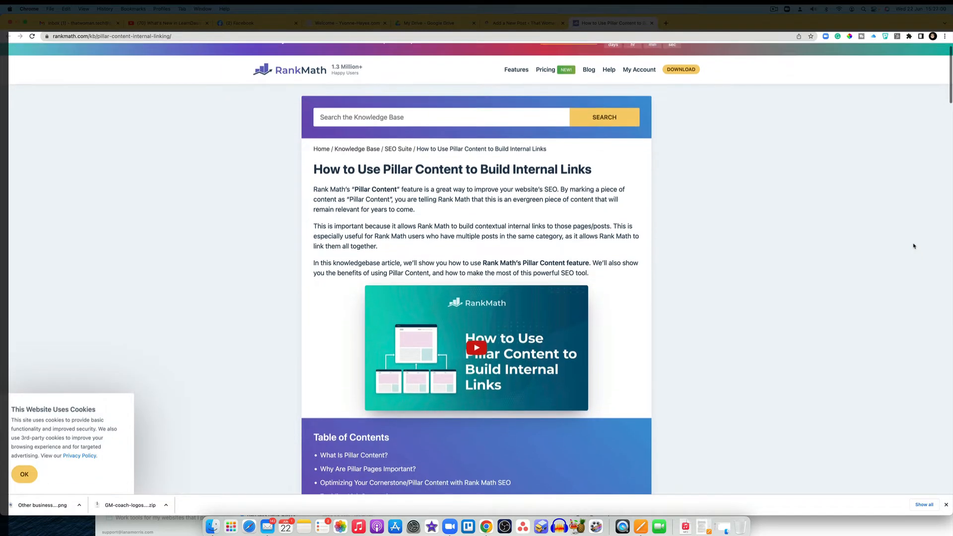
scroll(913, 246, up, 1)
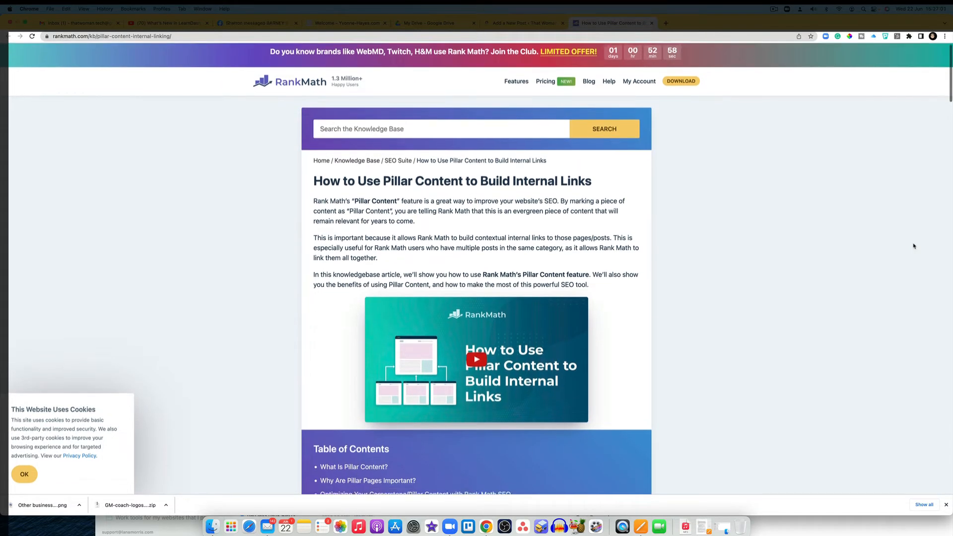
scroll(913, 246, down, 1)
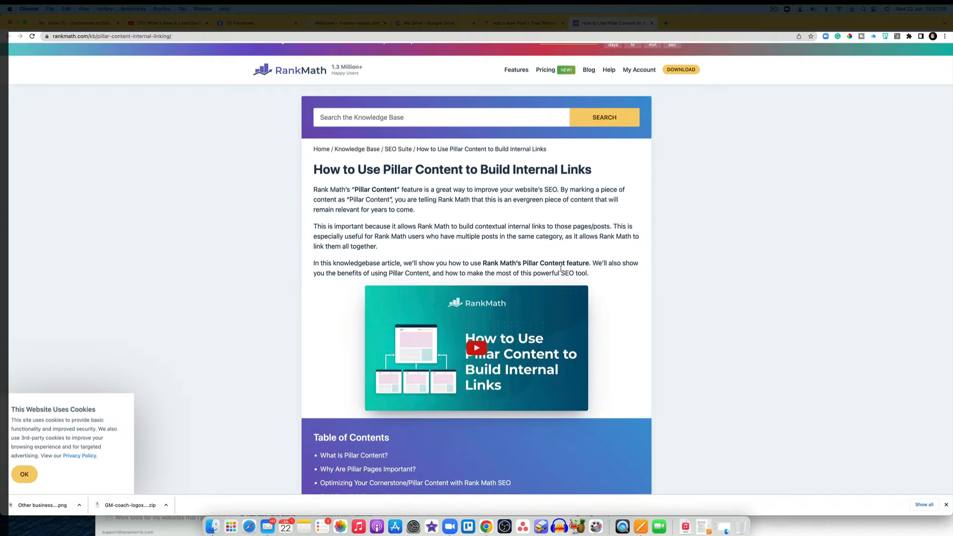
scroll(561, 268, down, 5)
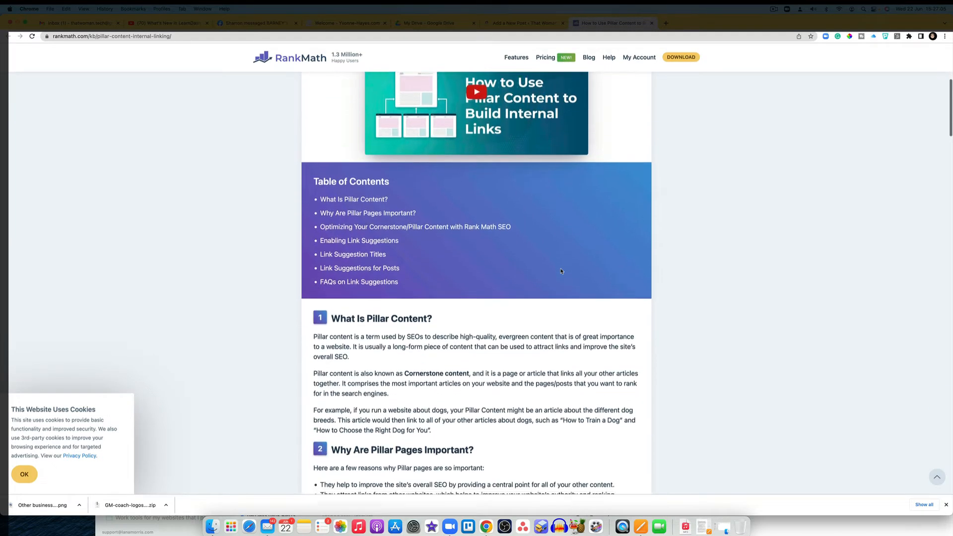
Read the article's section on why pillar pages are important and close the article.
scroll(561, 271, down, 4)
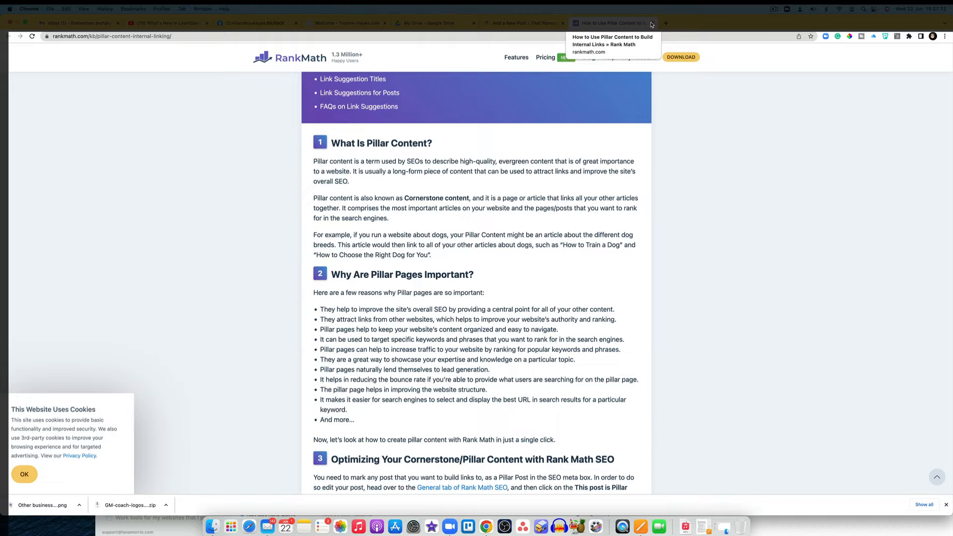
click(652, 25)
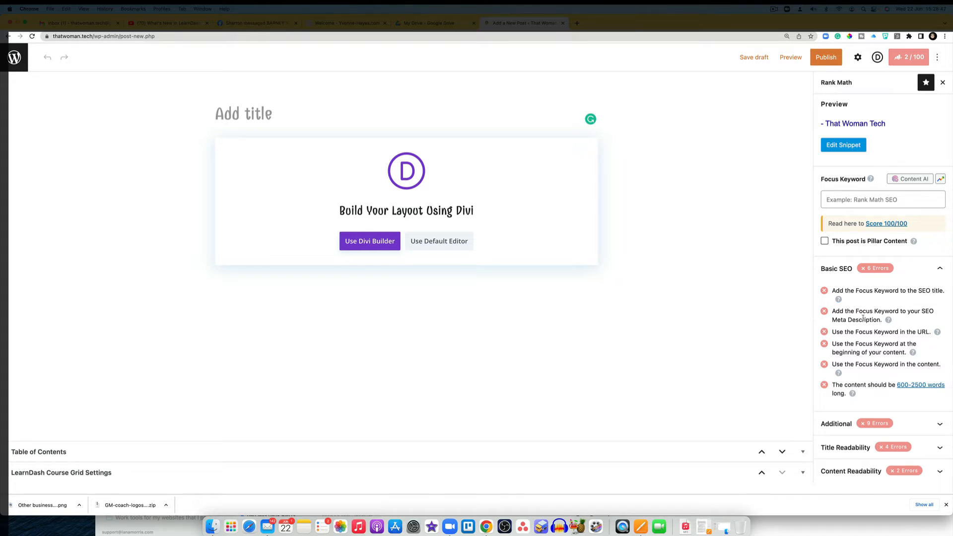
Expand and review the Additional, Title Readability and Content Readability checks in Rank Math for the new post.
click(939, 425)
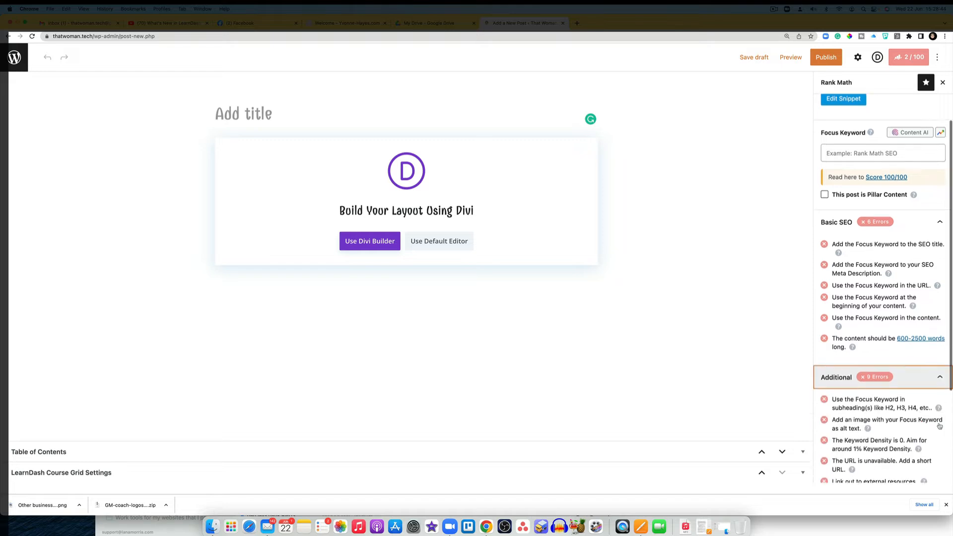
scroll(939, 425, down, 2)
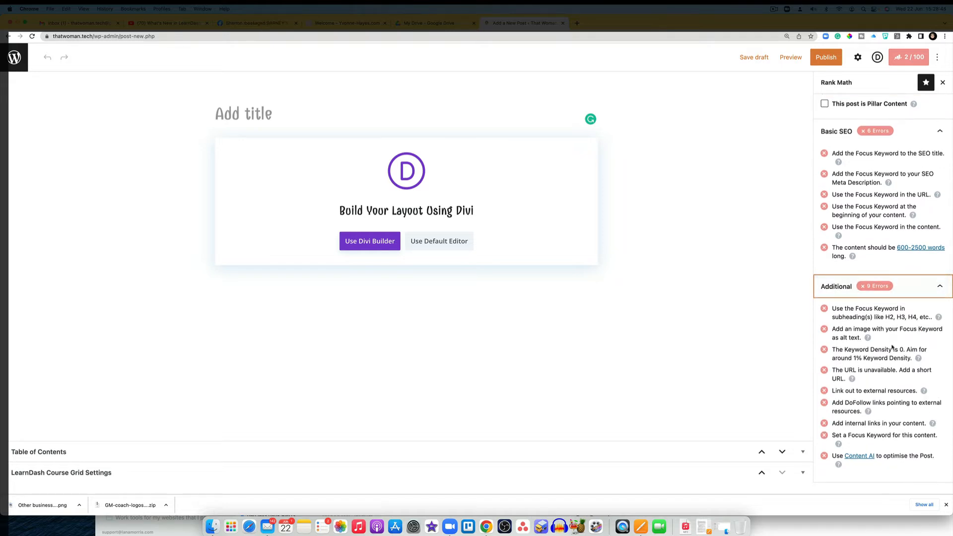
scroll(894, 355, down, 1)
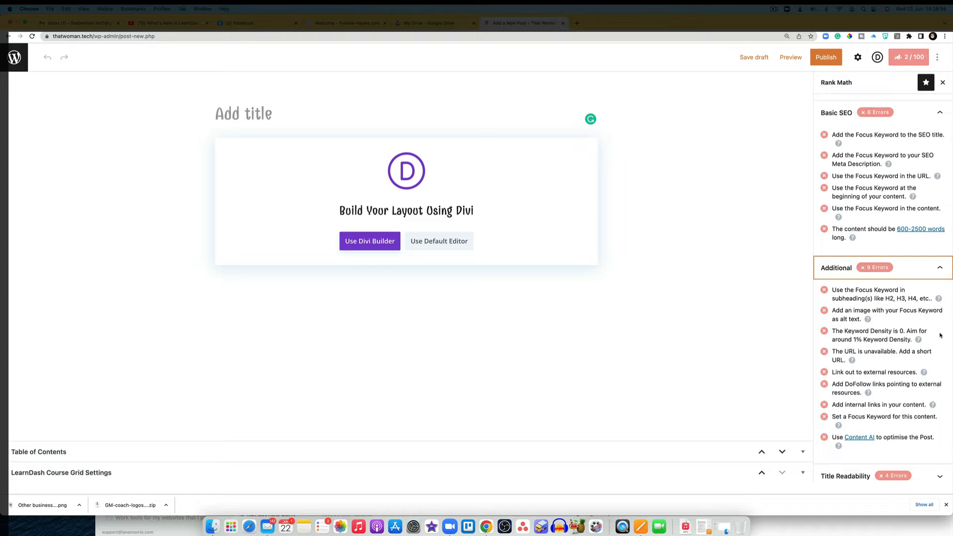
scroll(940, 335, down, 2)
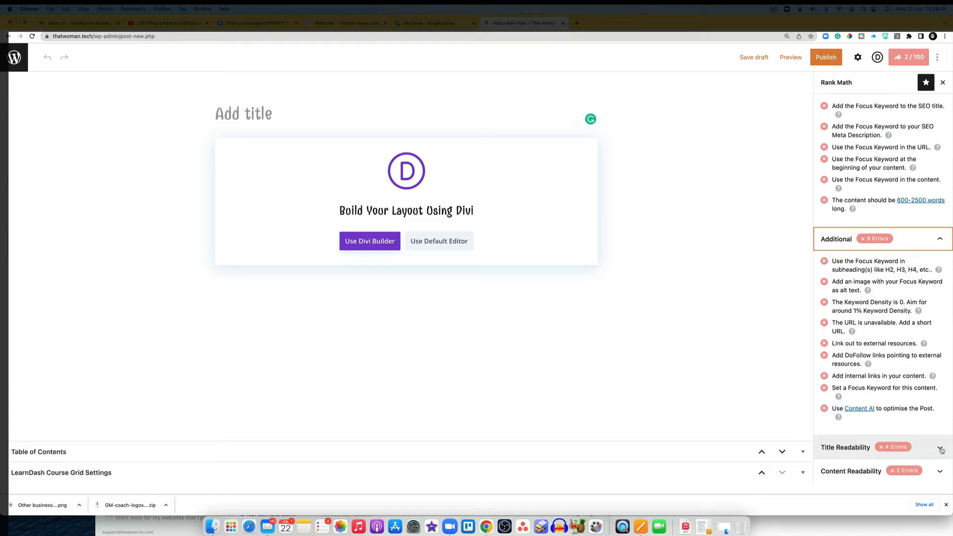
click(940, 448)
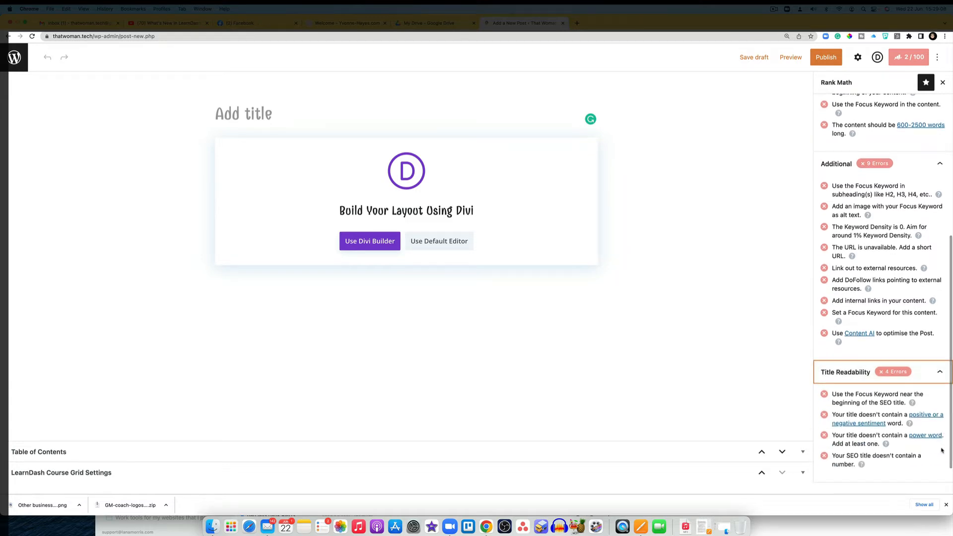
scroll(923, 436, down, 1)
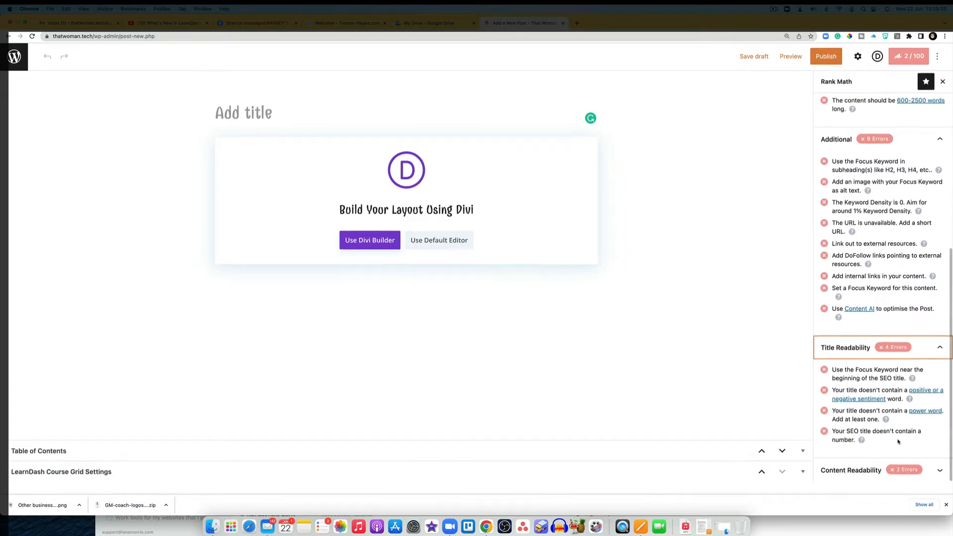
click(939, 473)
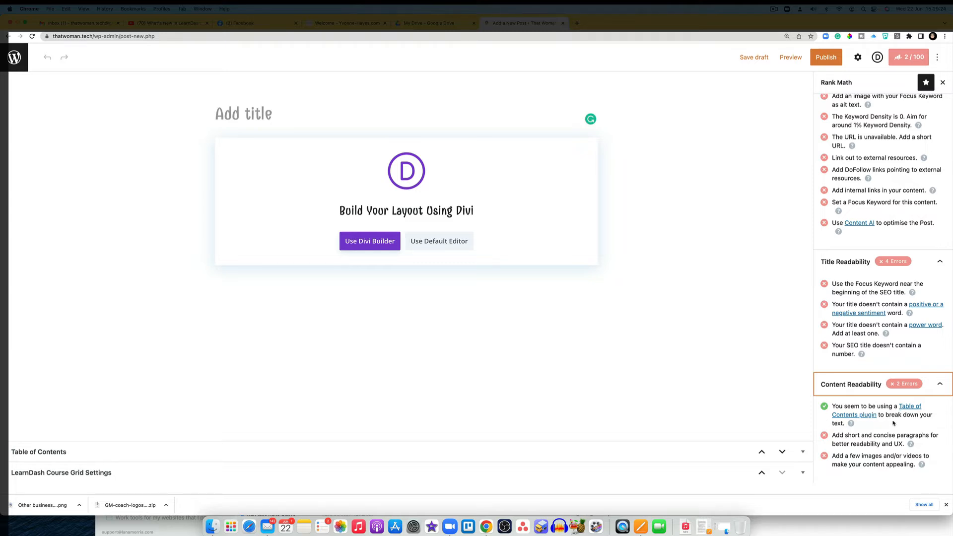
Expand the Table of Contents settings below the editor, review the heading options and collapse the section again.
click(763, 453)
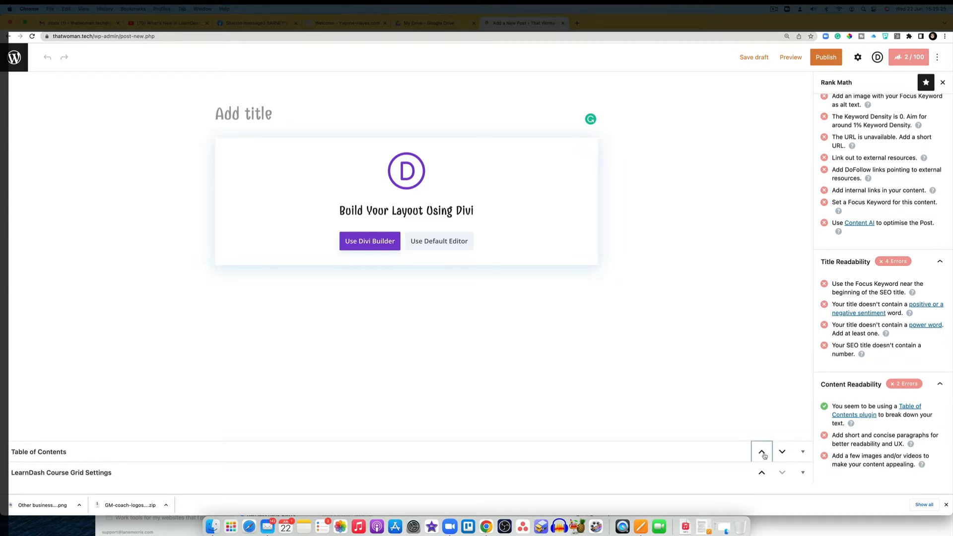
click(782, 452)
click(349, 451)
scroll(374, 397, down, 3)
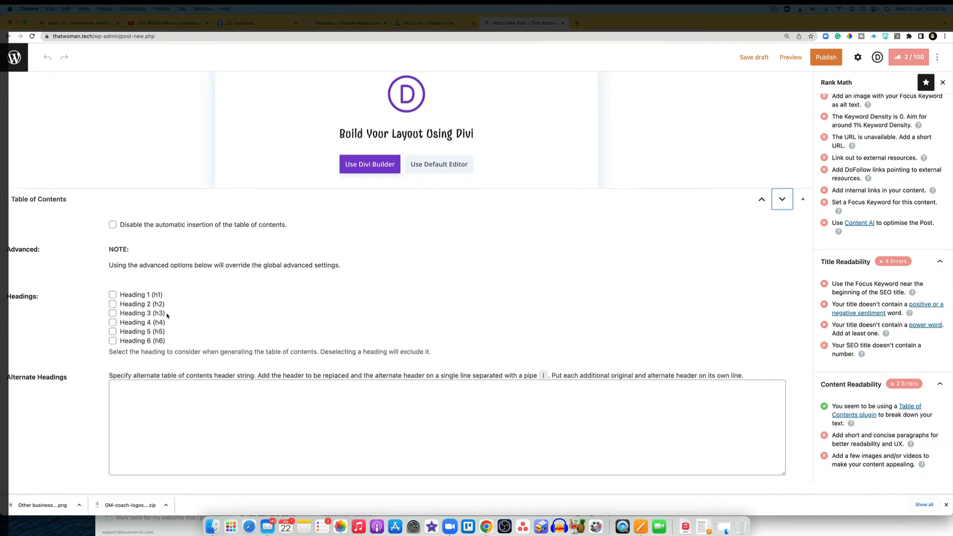
click(804, 201)
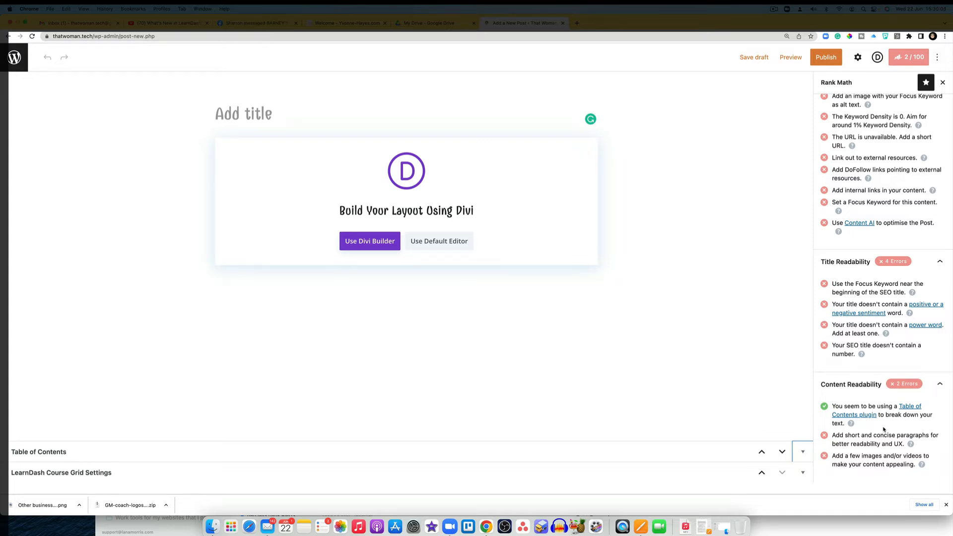
Switch from the Rank Math options to the general post settings and show Status & visibility.
click(858, 58)
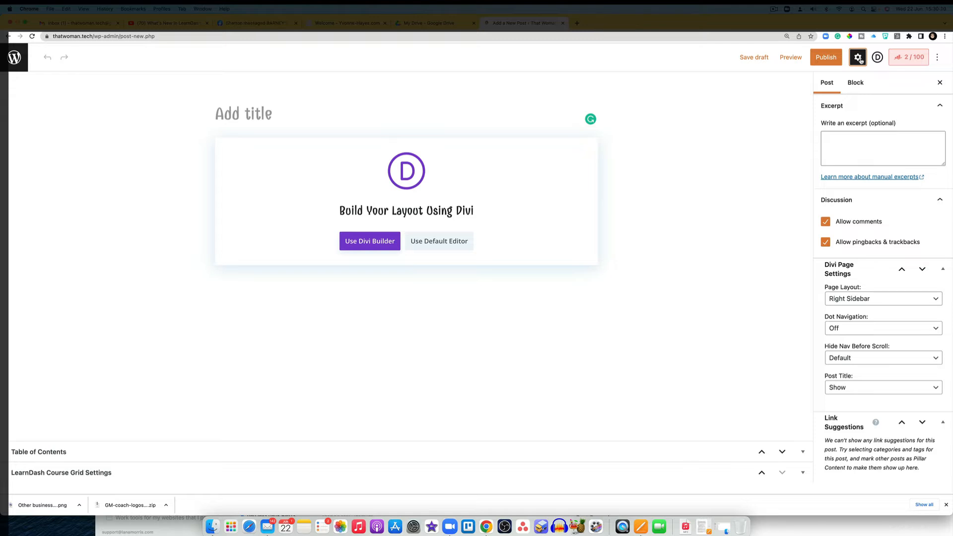
scroll(822, 147, up, 10)
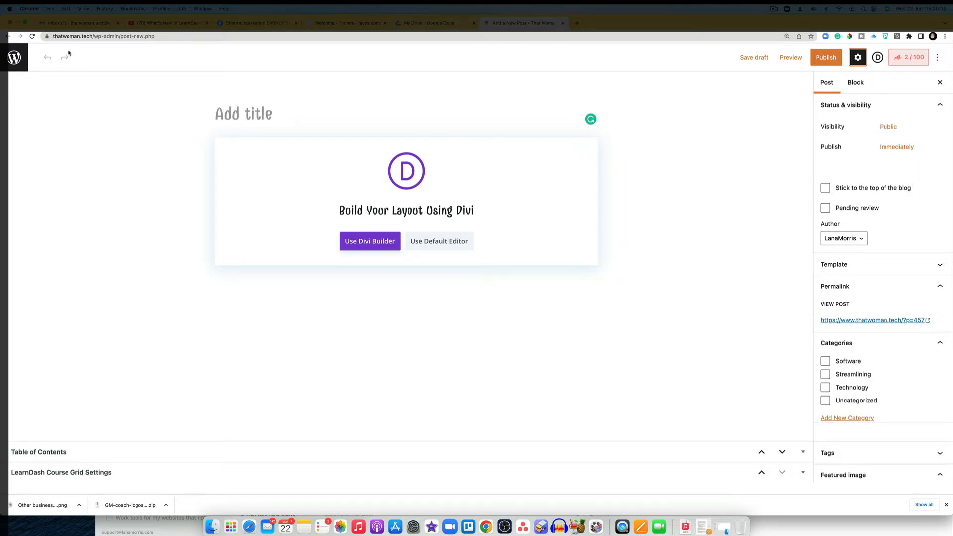
Open thatwoman.tech in a new browser tab and browse the blog posts on its Amazing! News page.
click(577, 24)
text(thatwoman.tech)
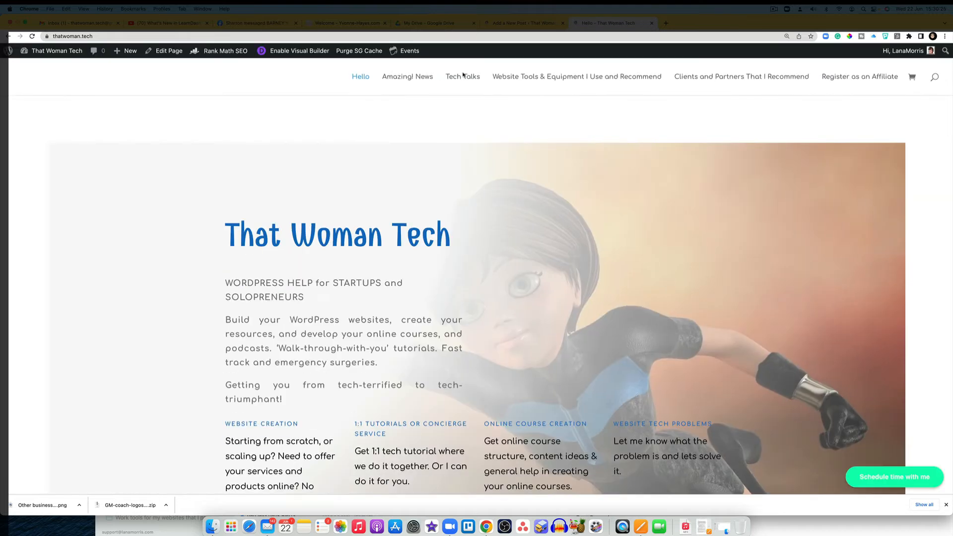
click(406, 81)
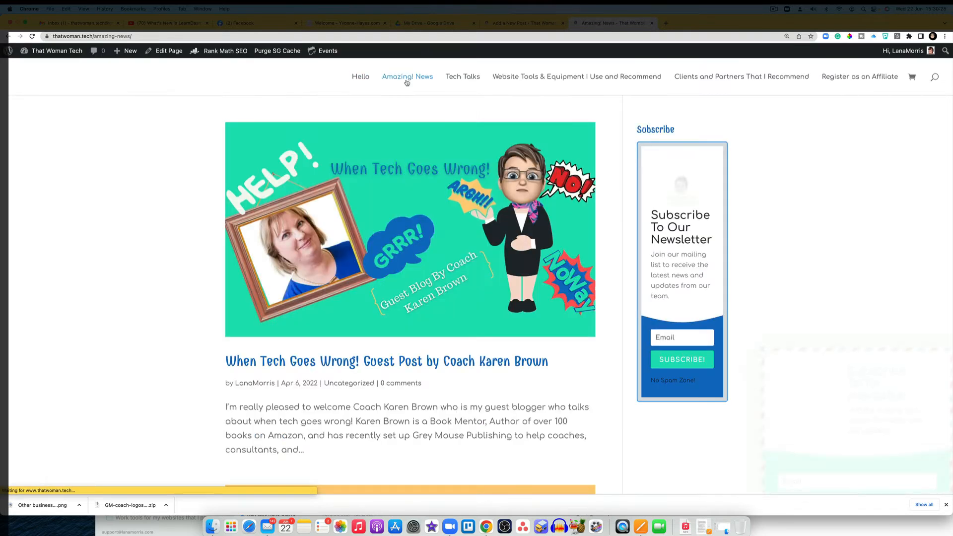
scroll(416, 200, down, 10)
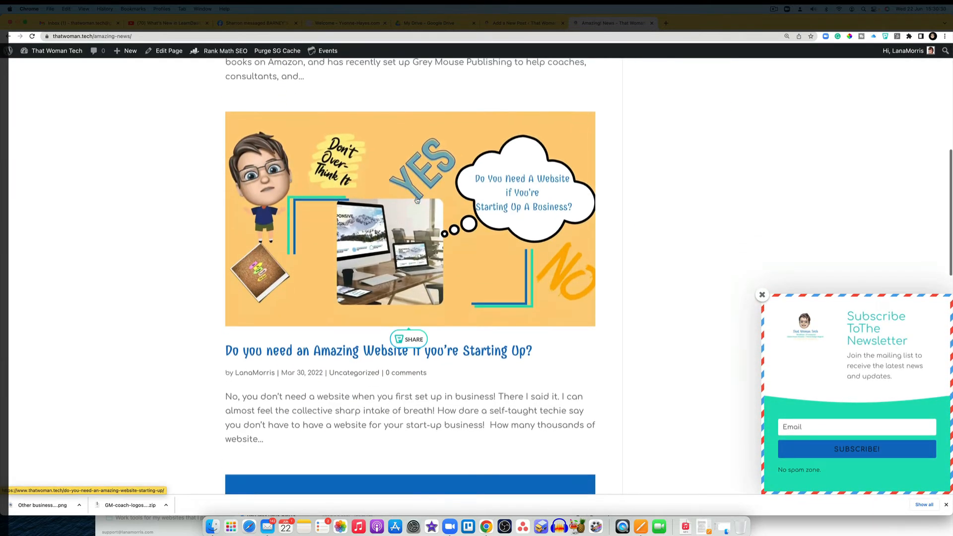
scroll(417, 201, down, 12)
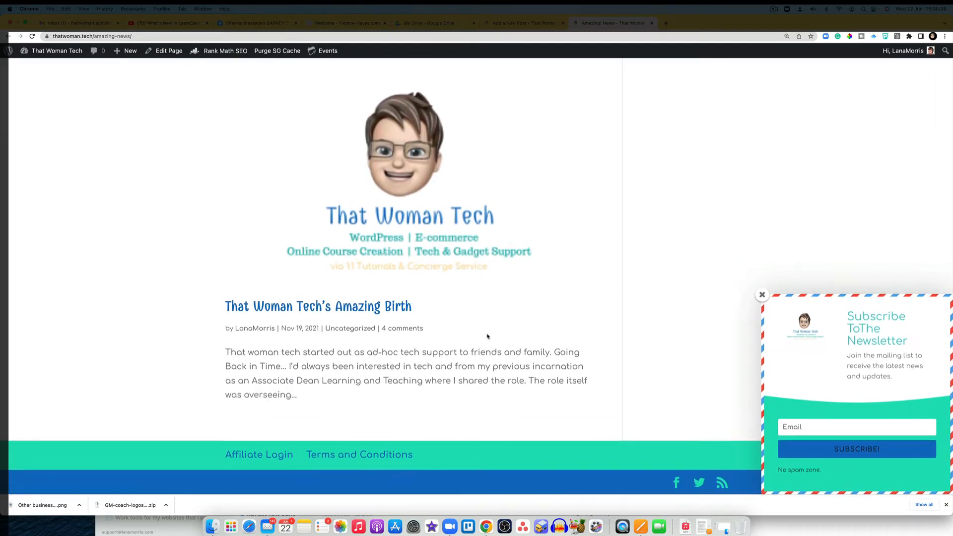
scroll(487, 335, up, 6)
scroll(487, 336, up, 12)
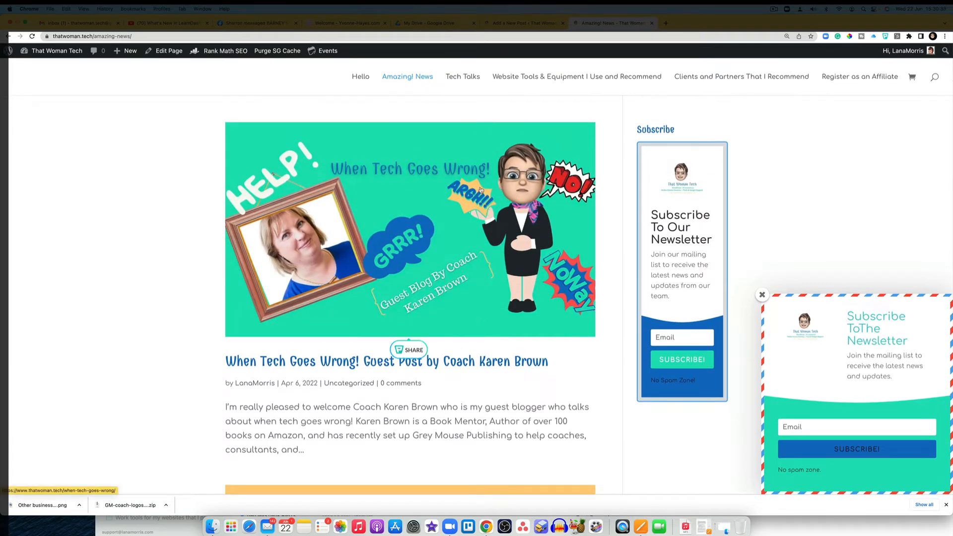
scroll(480, 190, down, 7)
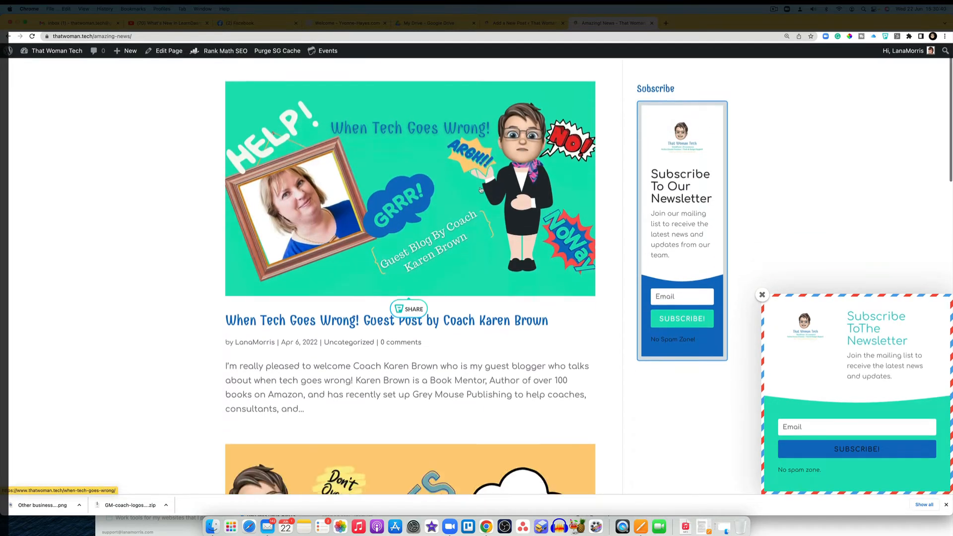
scroll(480, 189, down, 2)
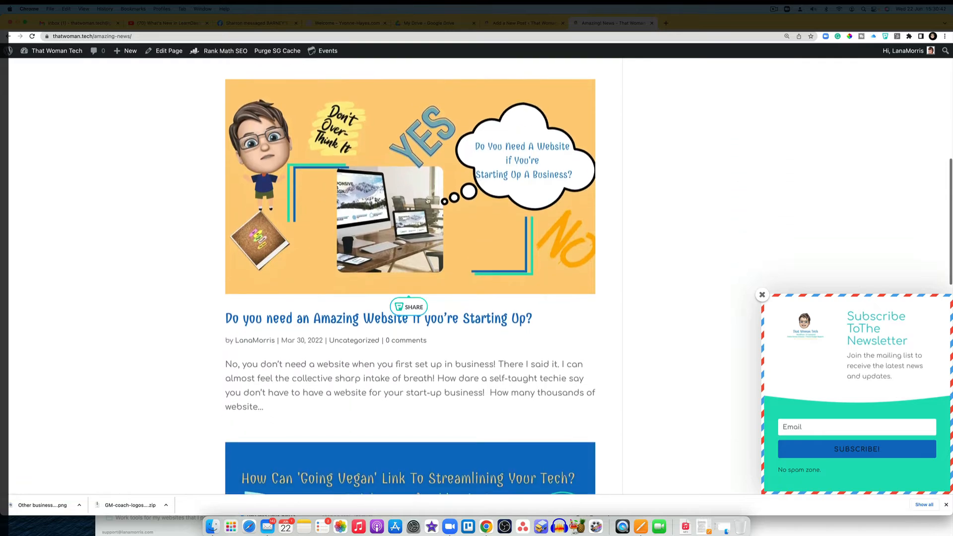
Open the post "Do you need an Amazing Website if you're Starting Up?" and look through it down to the comment form.
click(319, 320)
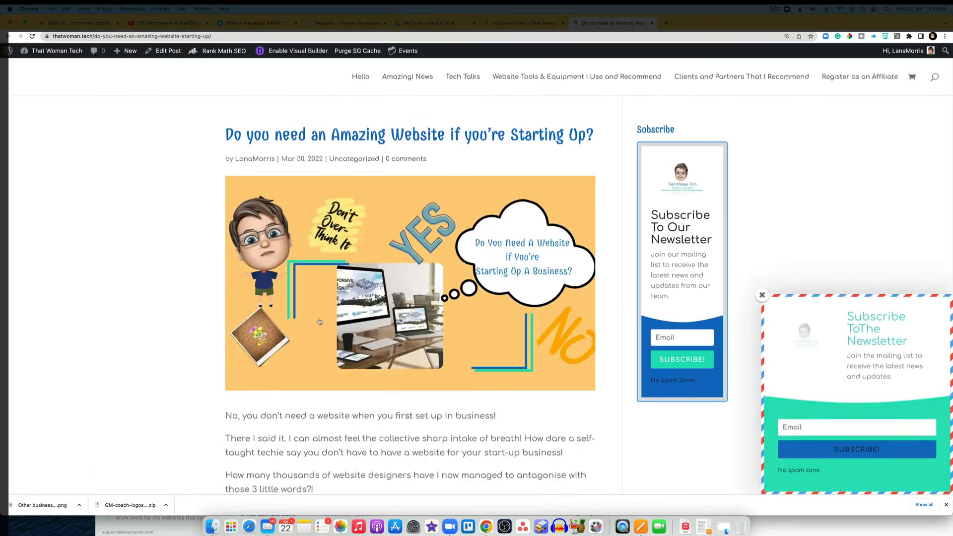
scroll(465, 147, down, 1)
scroll(465, 147, down, 5)
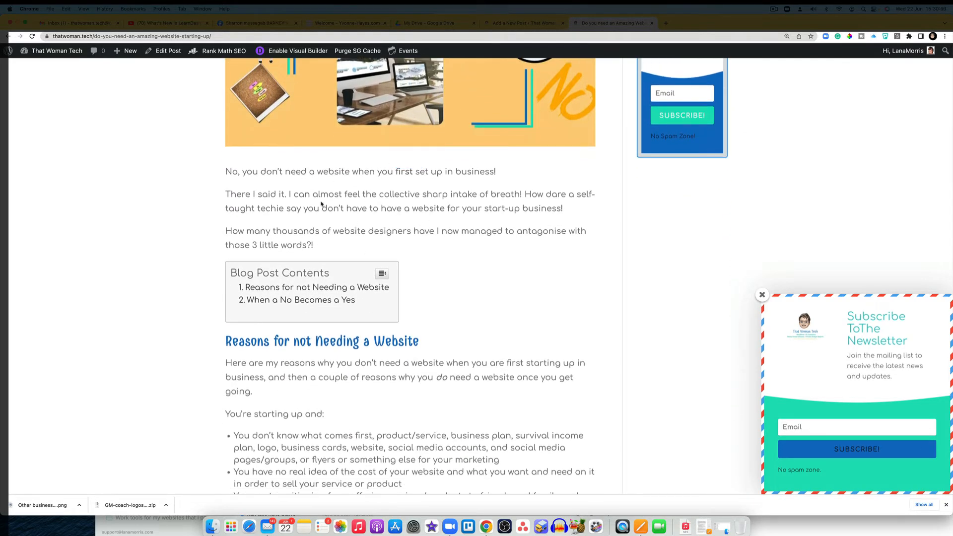
scroll(483, 246, down, 2)
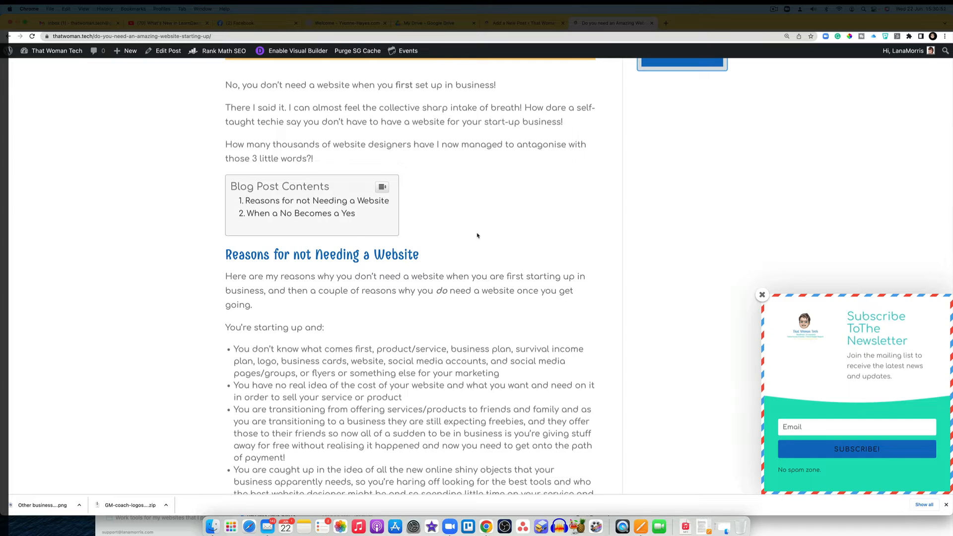
scroll(476, 236, down, 1)
scroll(477, 236, down, 8)
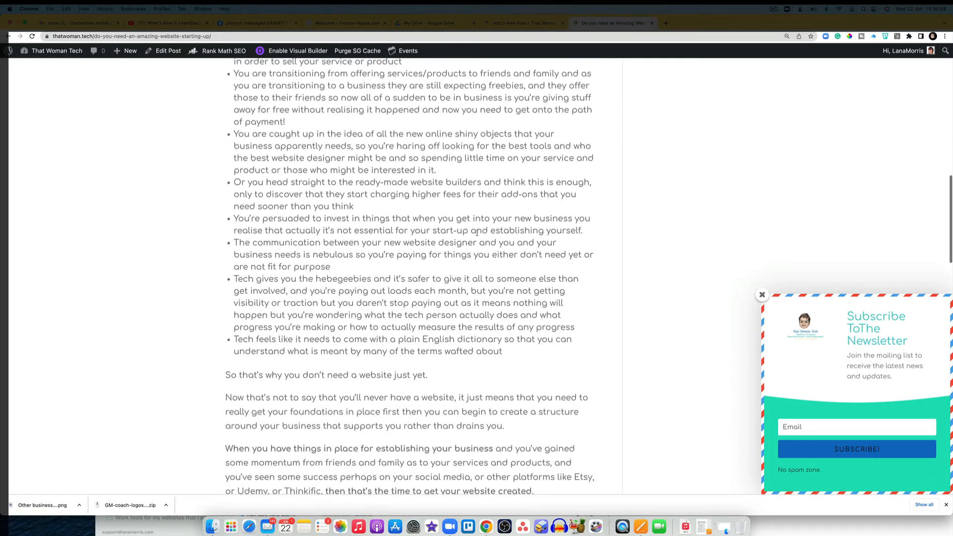
scroll(477, 236, down, 14)
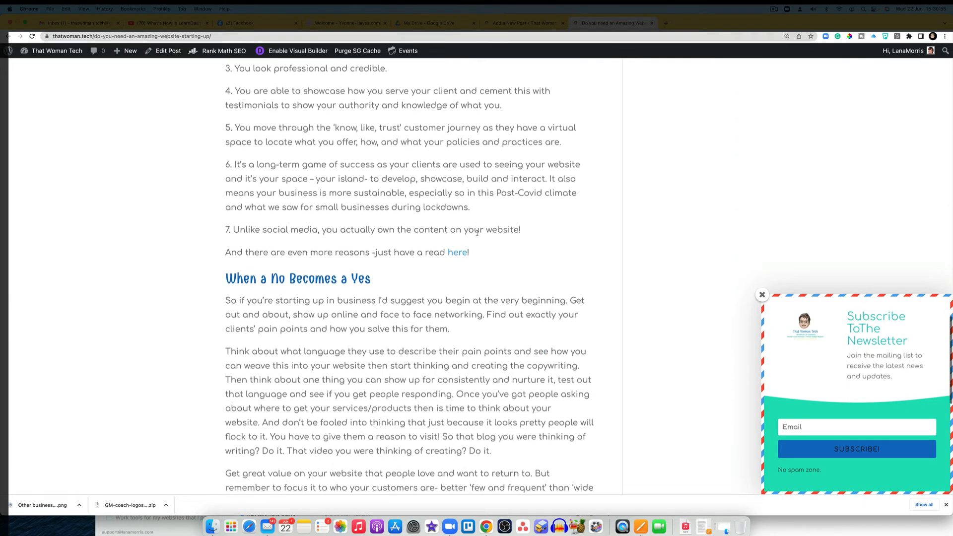
scroll(477, 236, down, 7)
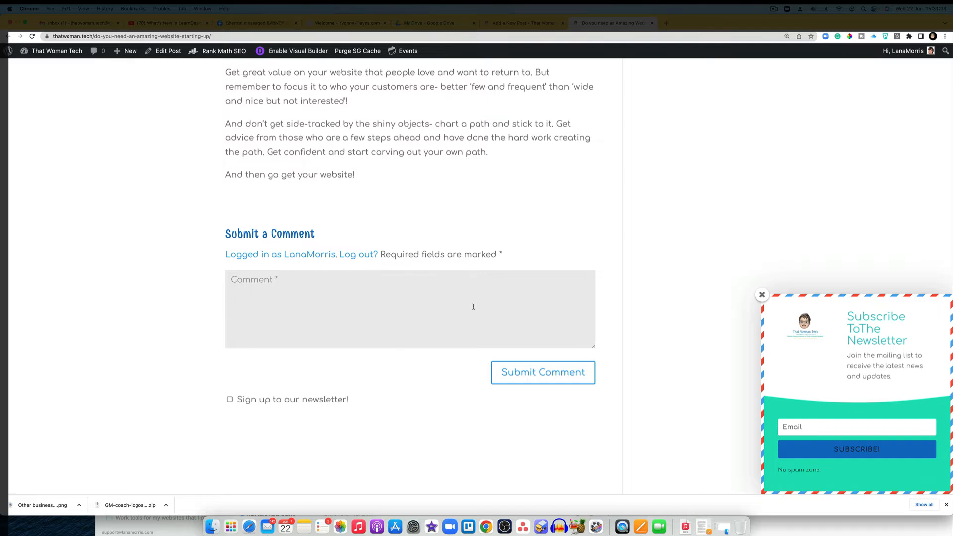
Dismiss the newsletter subscription pop-up and return to the beginning of the blog post.
click(762, 294)
scroll(761, 298, up, 4)
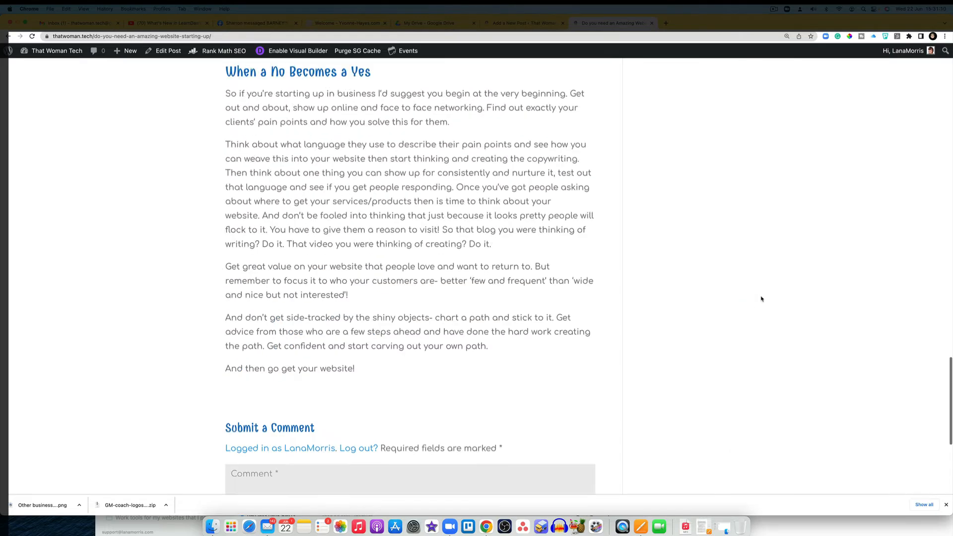
scroll(762, 299, up, 10)
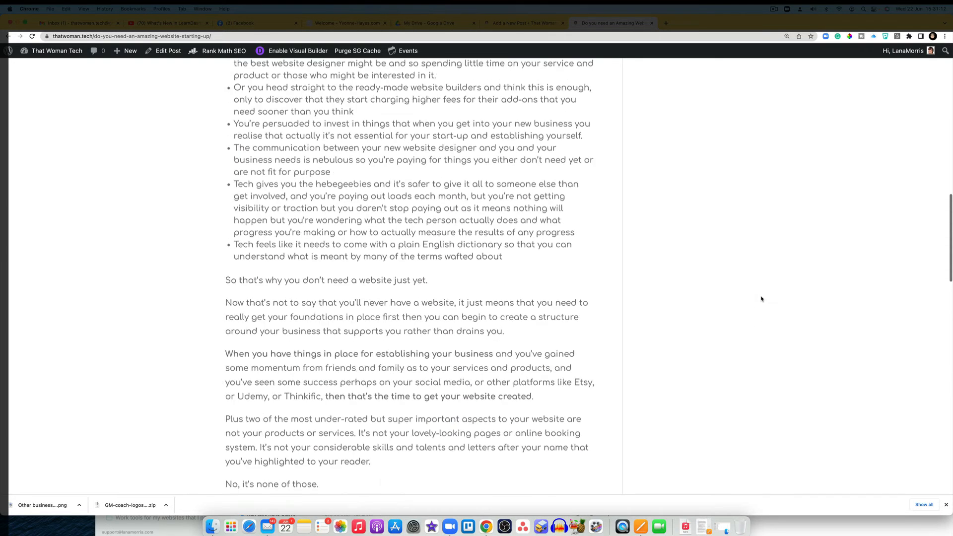
scroll(762, 298, up, 15)
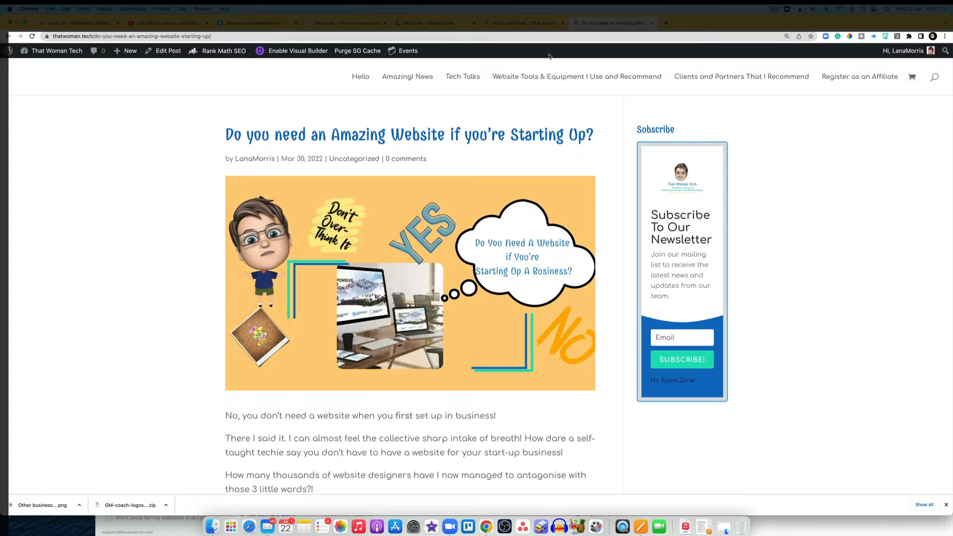
Go back to the new post in the editor, view its publish date and time options, and close them unchanged.
click(525, 24)
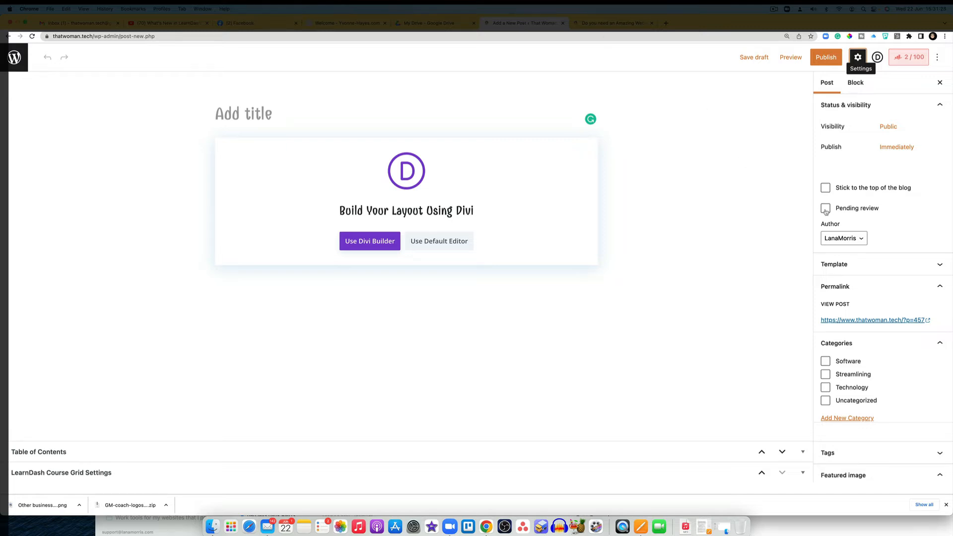
click(898, 149)
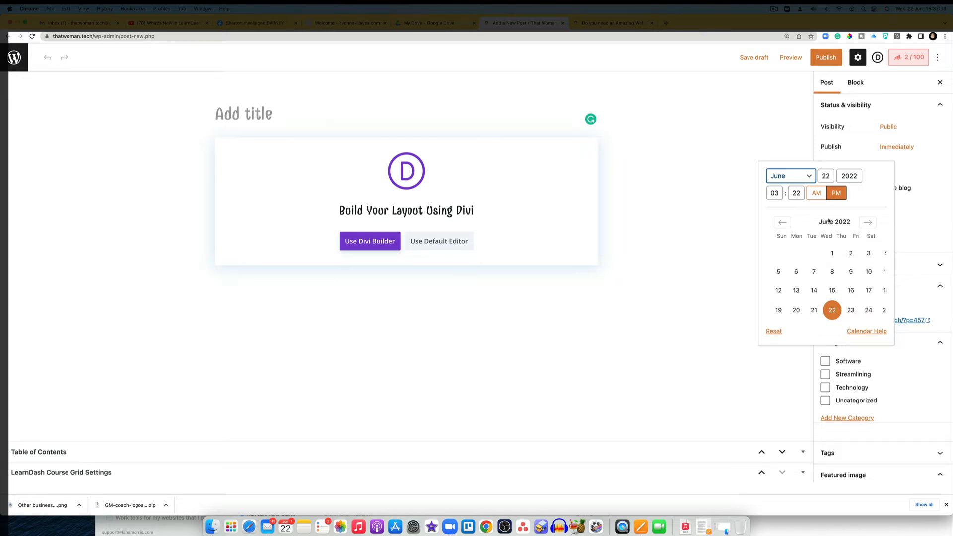
click(933, 206)
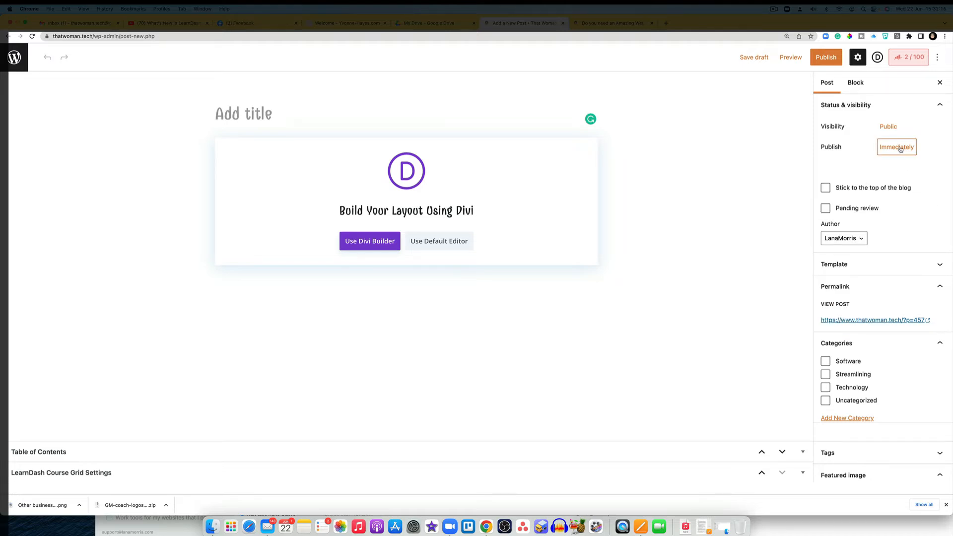
View the author choices available for the new post and close the list without changing the author.
scroll(888, 159, down, 1)
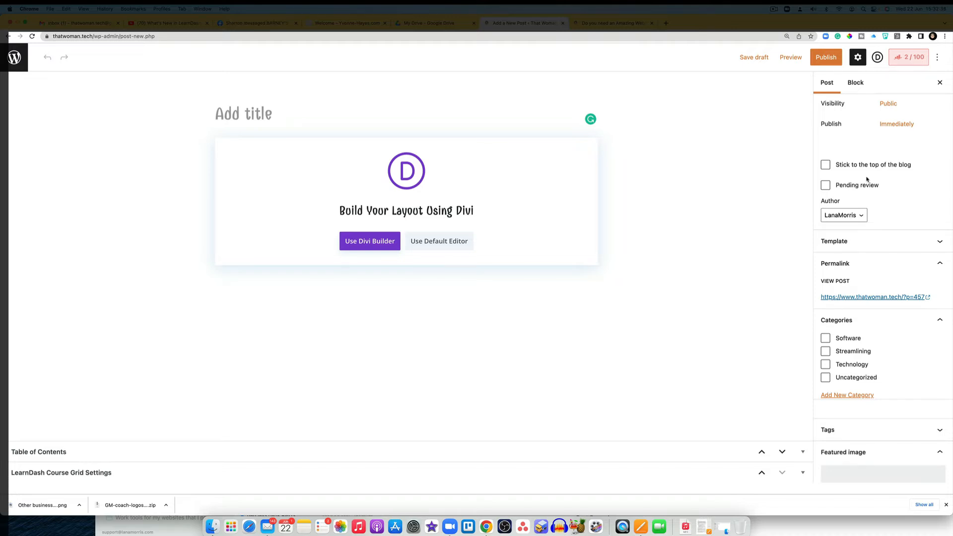
click(862, 218)
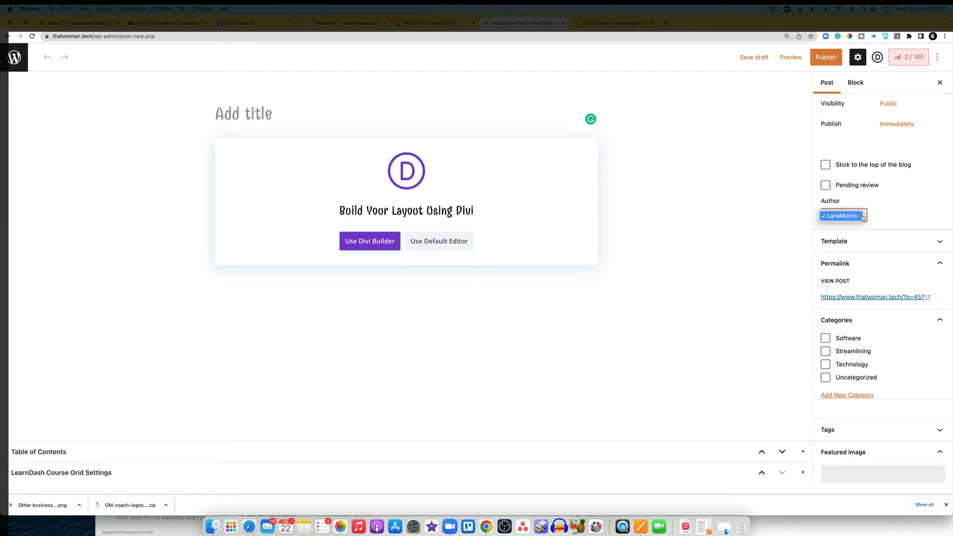
click(862, 218)
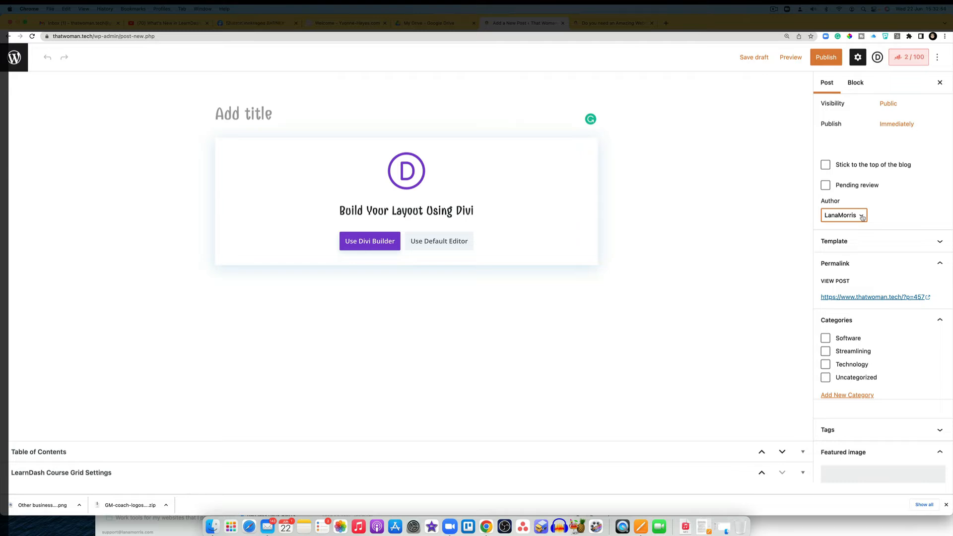
click(862, 217)
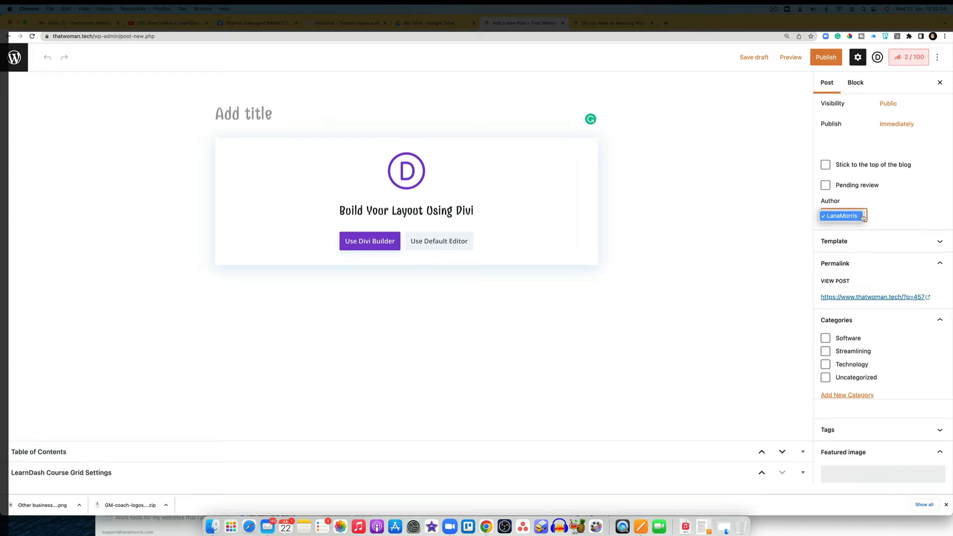
click(863, 217)
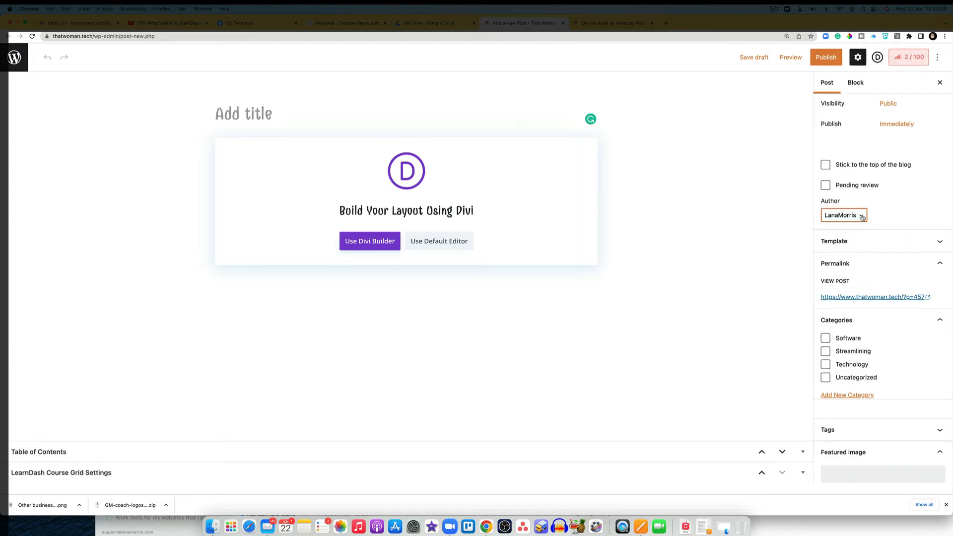
Expand the Template section of the post settings, and collapse and reopen the Permalink section.
click(937, 243)
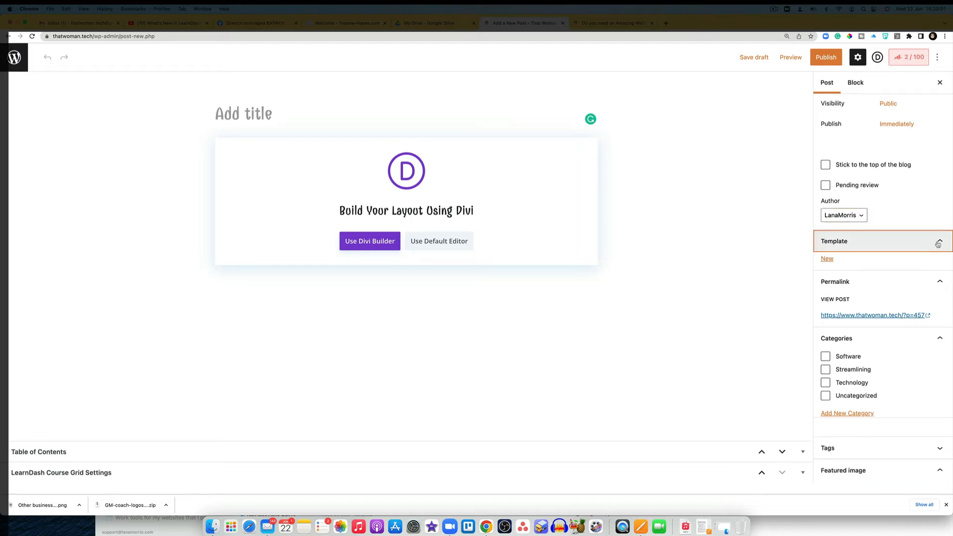
click(940, 283)
click(940, 283)
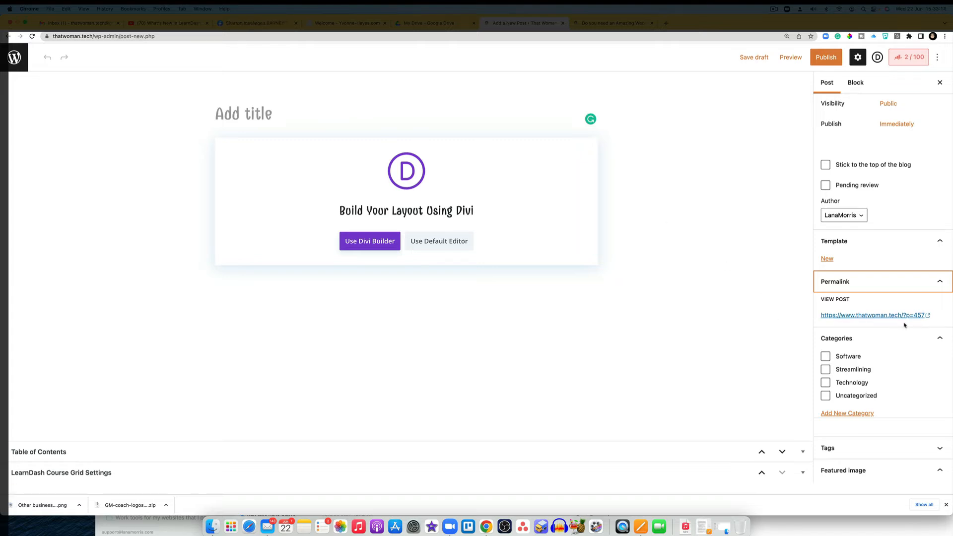
Add a new top-level category named "Online Courses" and leave it unassigned from this post.
scroll(903, 325, down, 4)
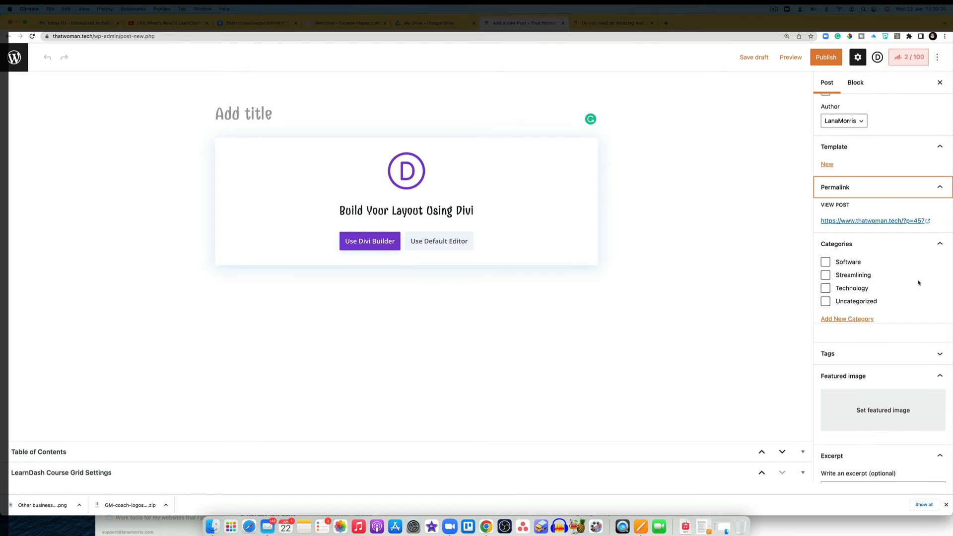
scroll(918, 282, down, 1)
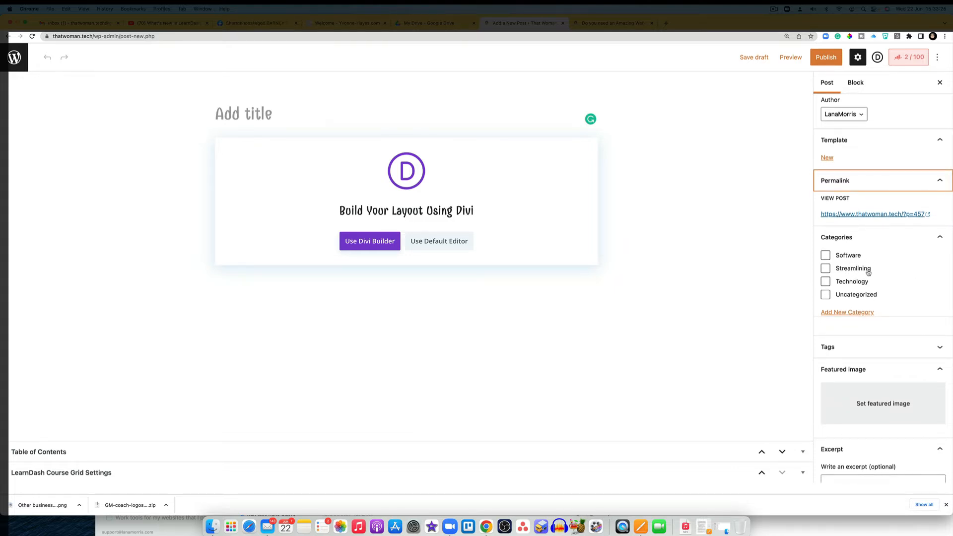
click(850, 312)
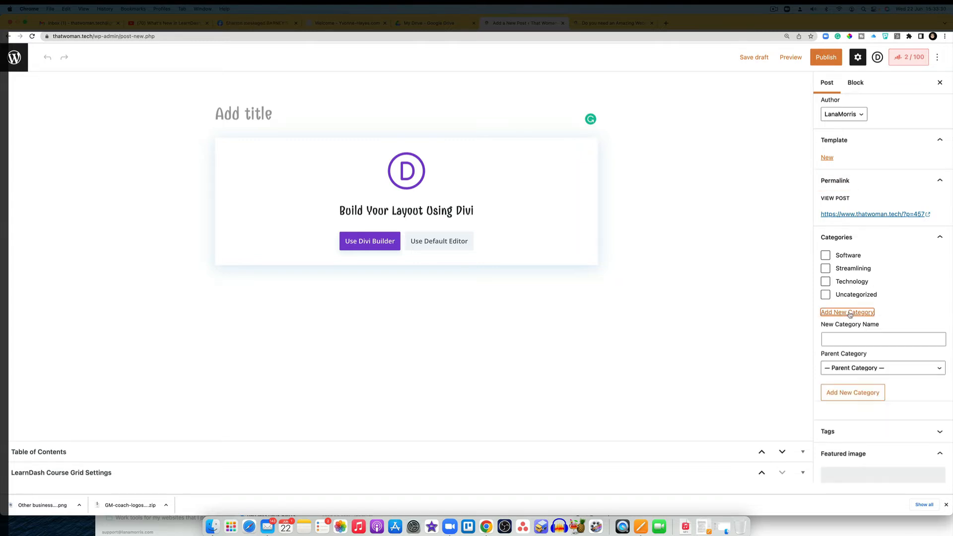
click(849, 340)
text(On)
text( Lin)
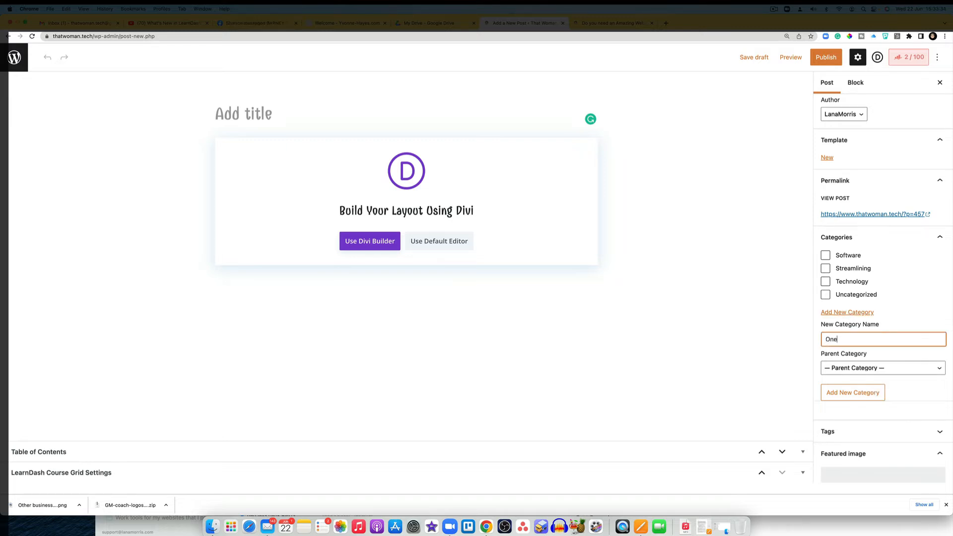
key(BackSpace)
key(BackSpace)
key(BackSpace)
key(BackSpace)
text(line Courses)
click(866, 392)
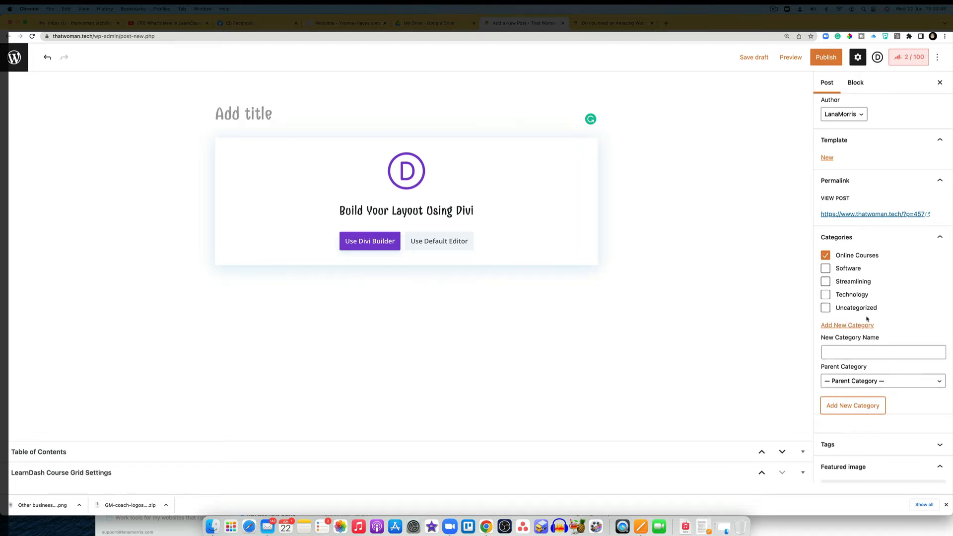
click(825, 255)
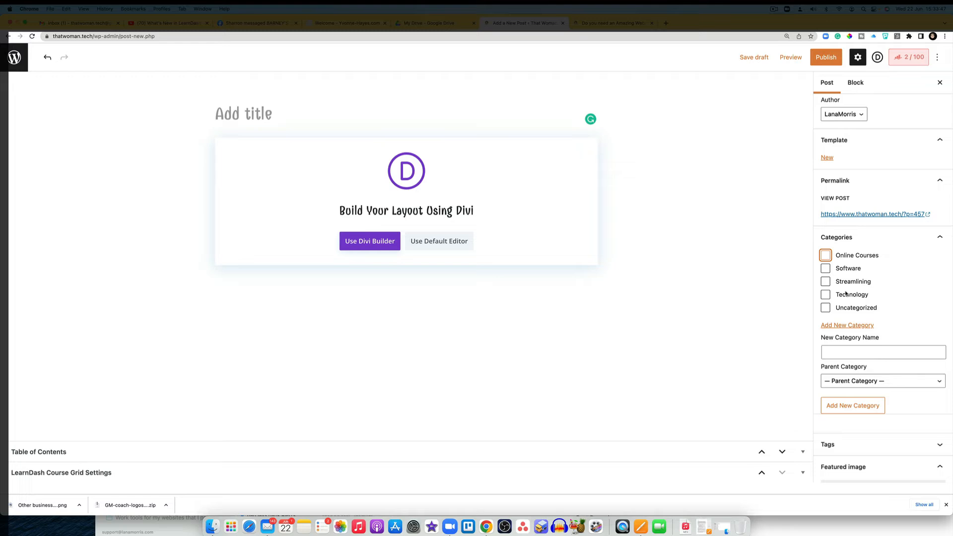
Add another top-level category named "Concierge Service" and leave it unassigned from this post.
click(838, 351)
text(Co)
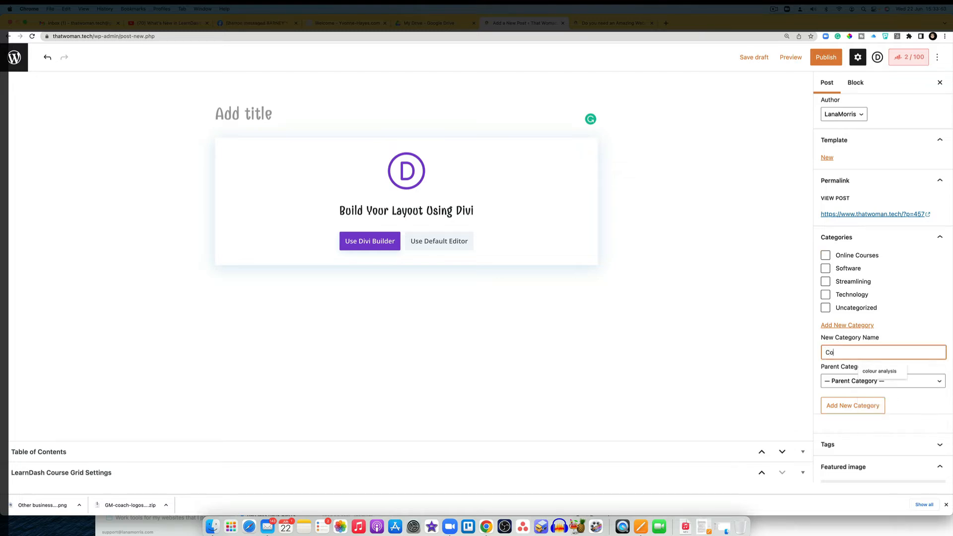
text(ncierge Service)
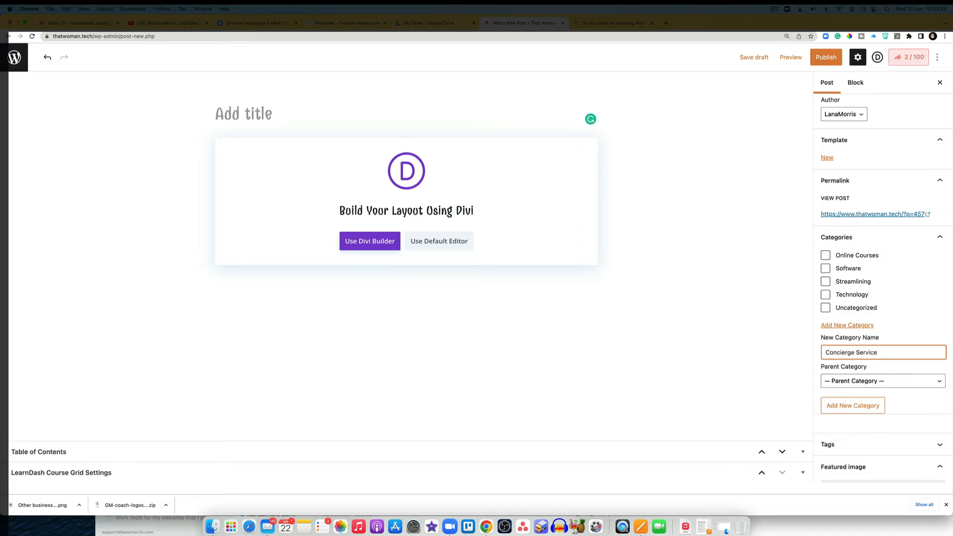
click(832, 408)
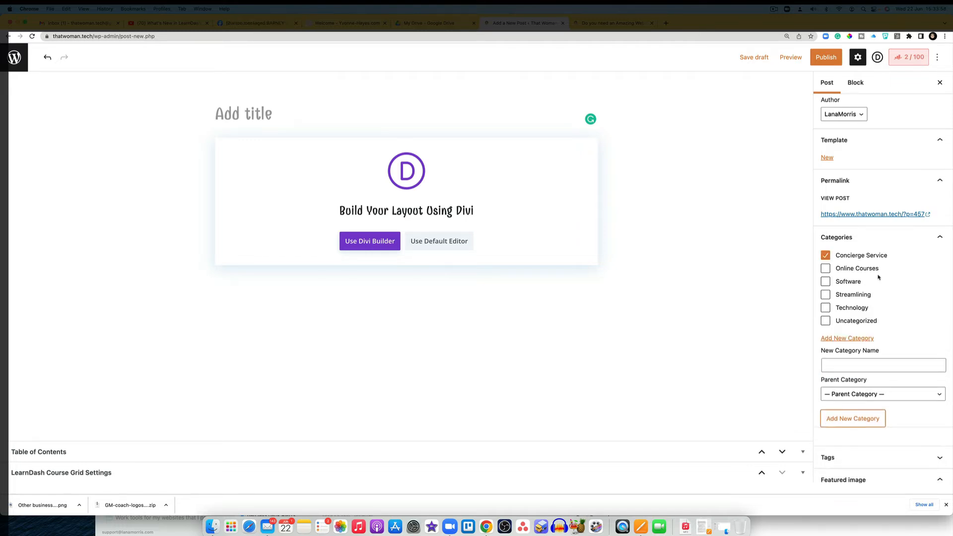
click(824, 255)
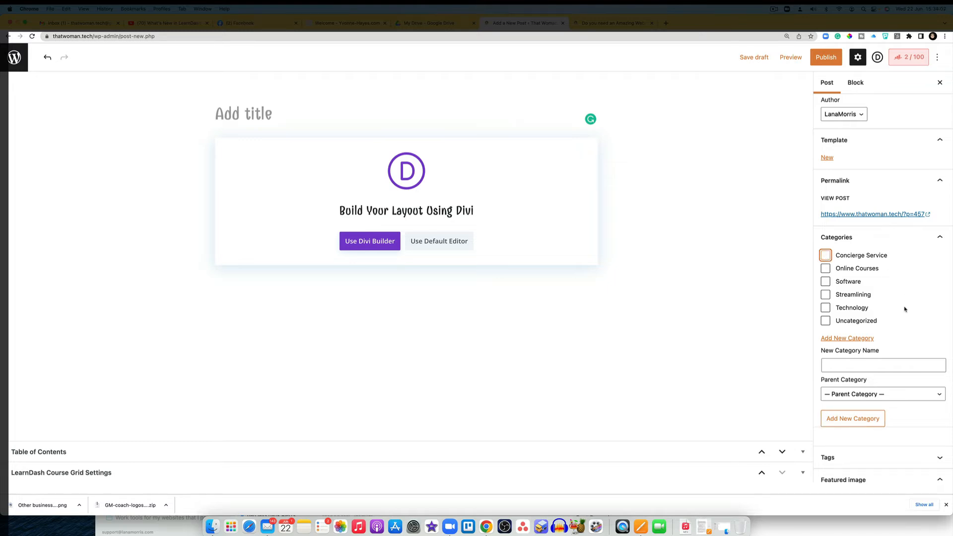
Expand the Tags section of the post settings and view the tag entry and featured image options.
scroll(904, 309, down, 3)
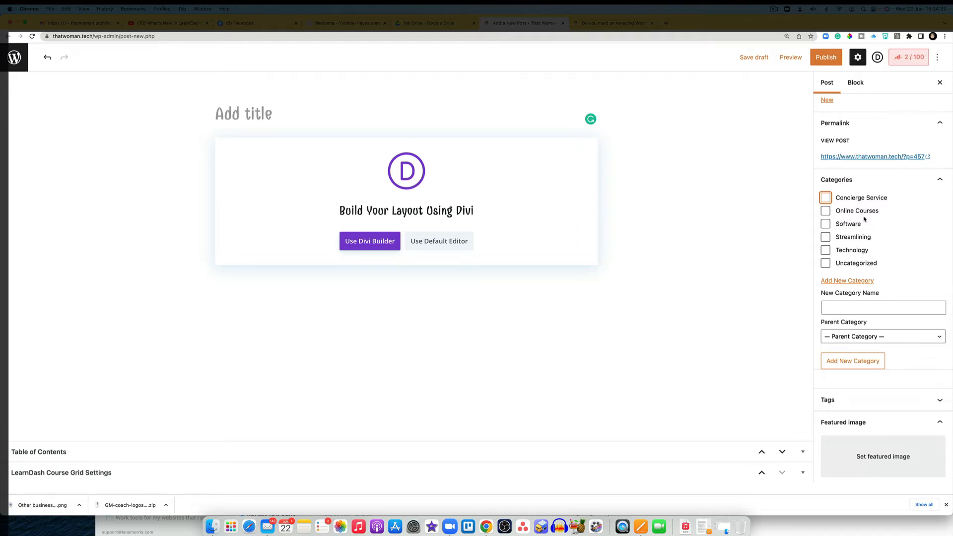
scroll(864, 218, down, 5)
click(937, 191)
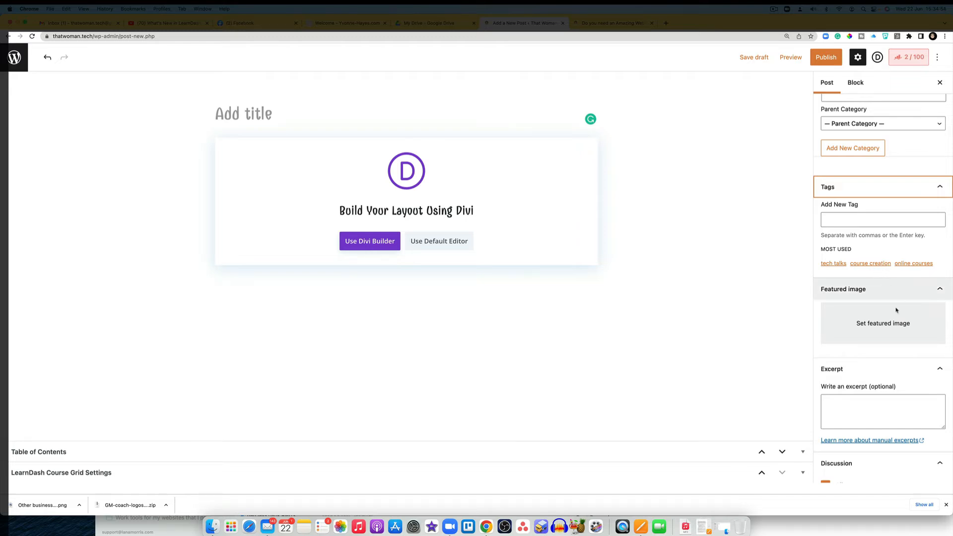
scroll(894, 318, down, 2)
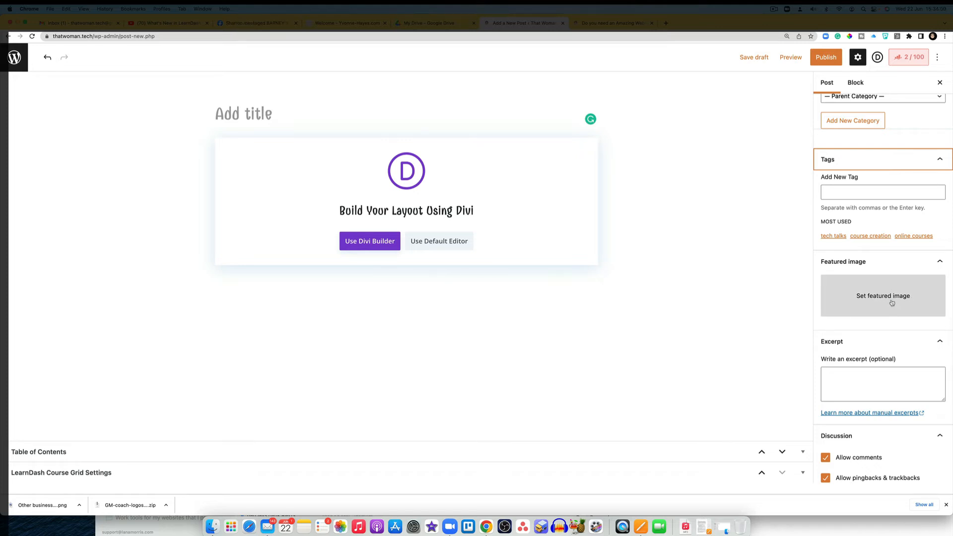
Switch to the published post "Do you need an Amazing Website if you're Starting Up?" and examine its featured image and layout.
click(614, 24)
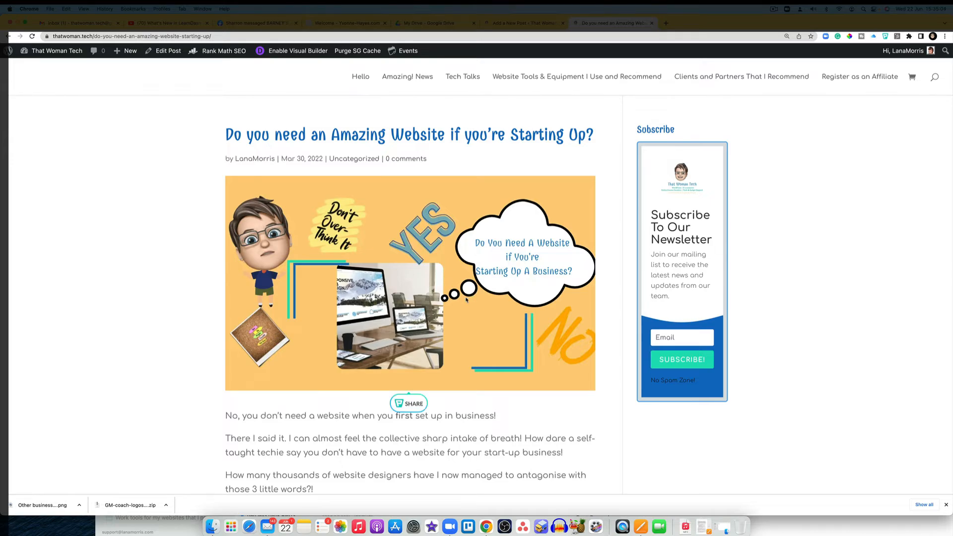
scroll(466, 299, down, 12)
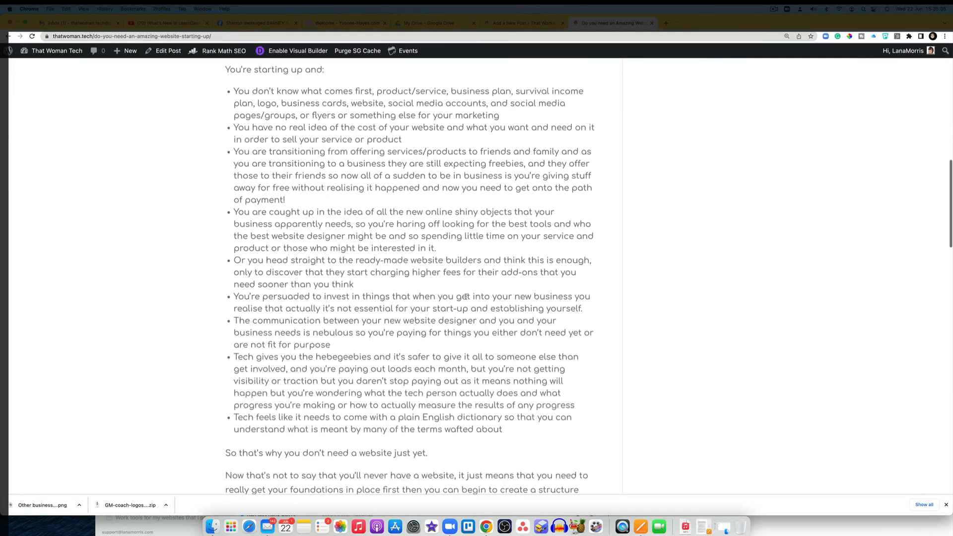
scroll(466, 298, down, 10)
scroll(467, 299, up, 20)
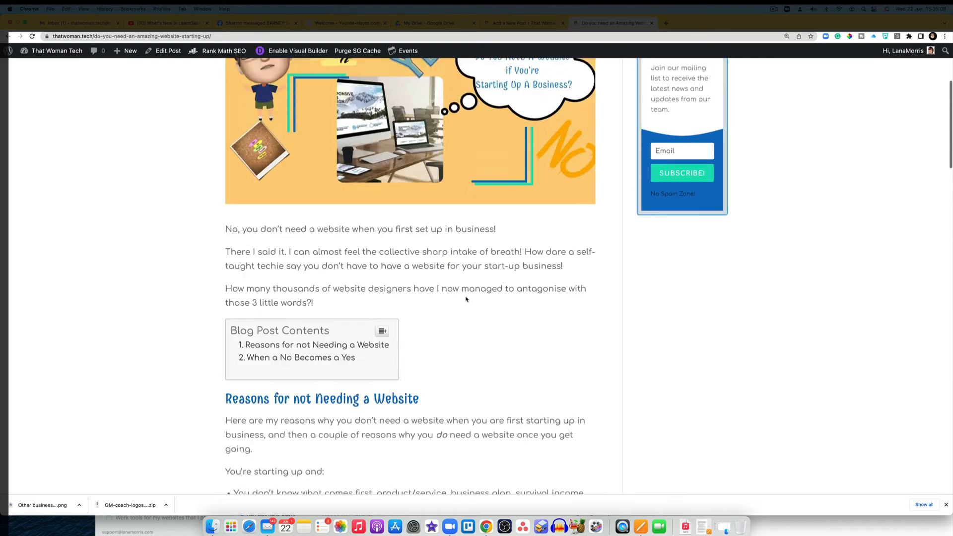
scroll(466, 299, up, 5)
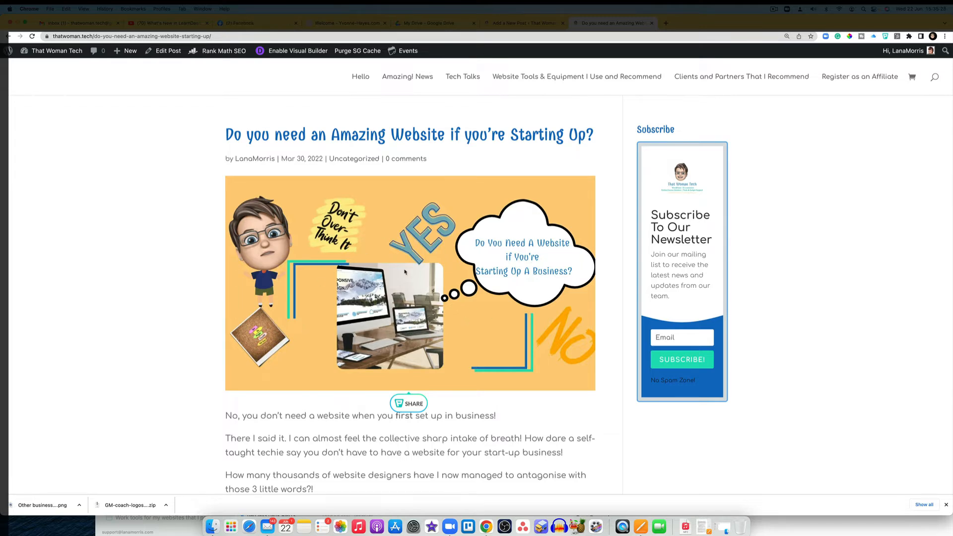
Return to the new post and review its featured image, excerpt, discussion, Divi page, link suggestion, category and visibility settings.
click(519, 25)
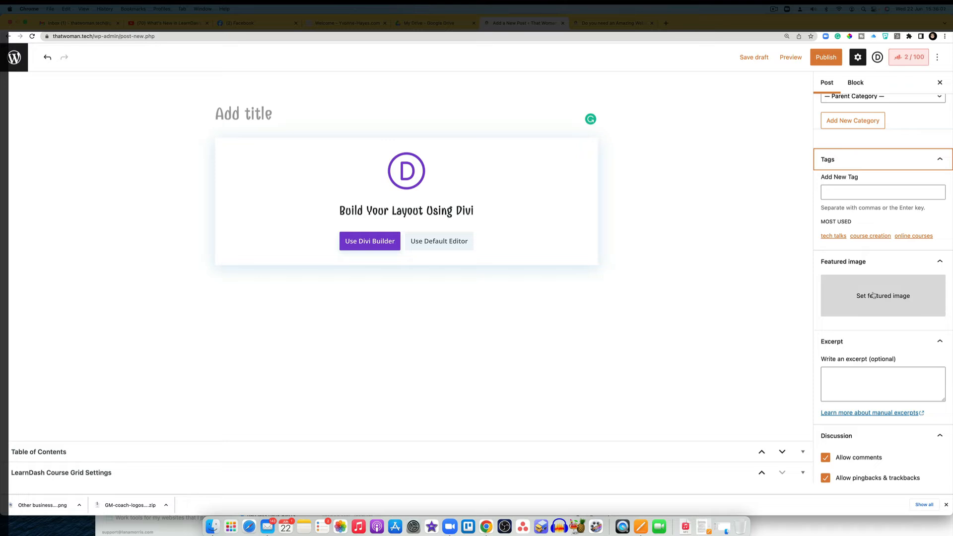
scroll(887, 387, down, 2)
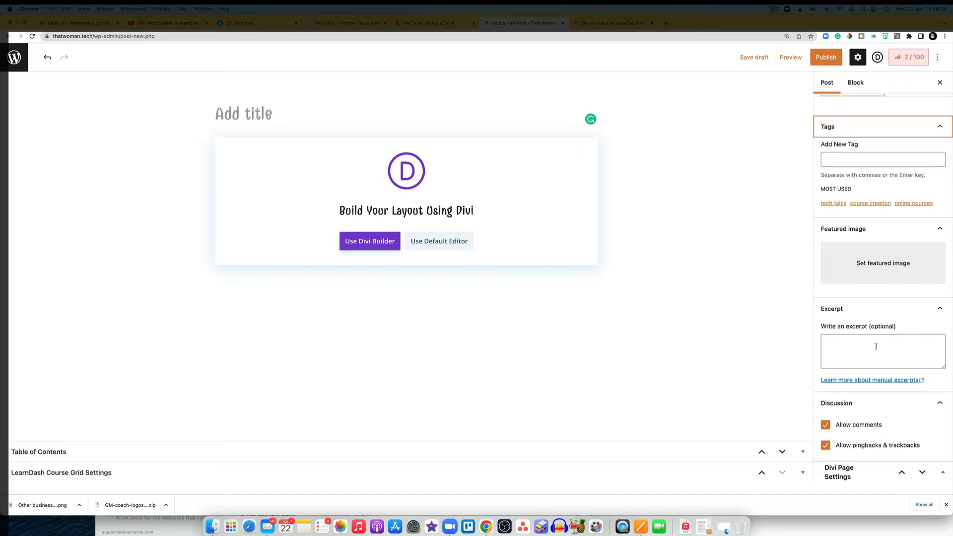
scroll(876, 347, down, 5)
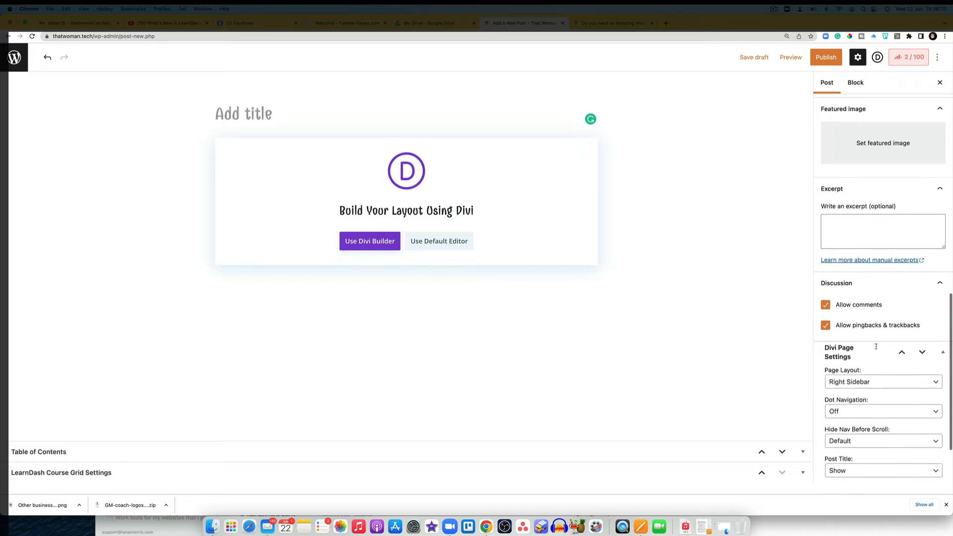
scroll(858, 278, down, 3)
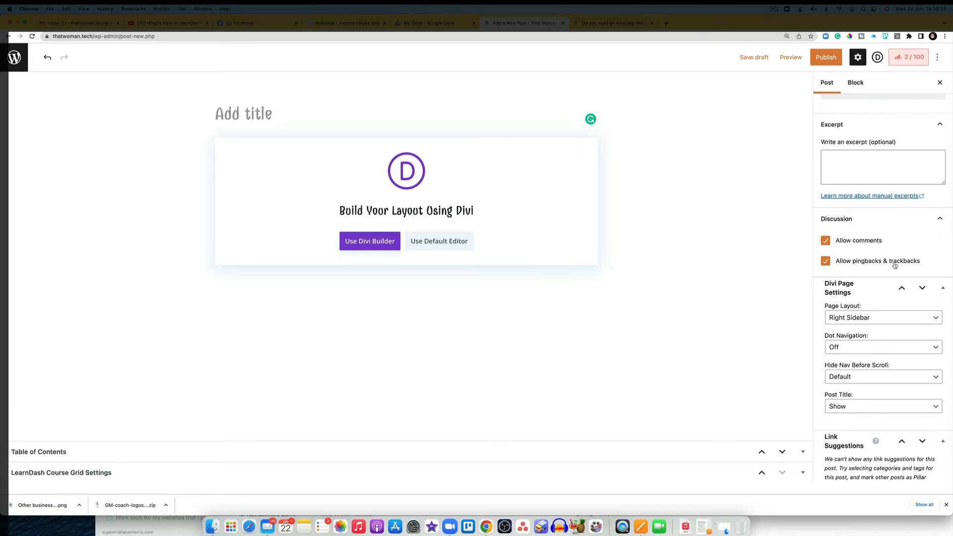
scroll(906, 278, down, 1)
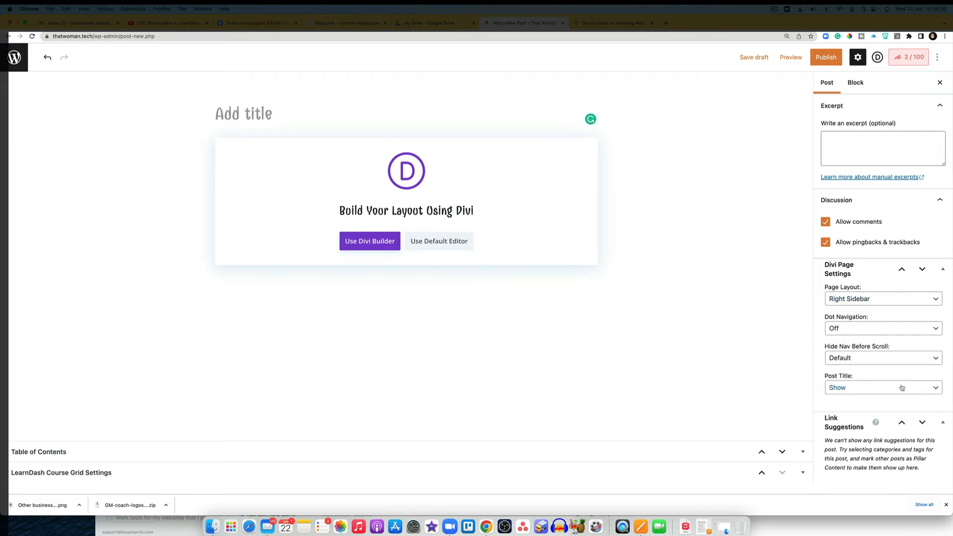
scroll(893, 347, up, 10)
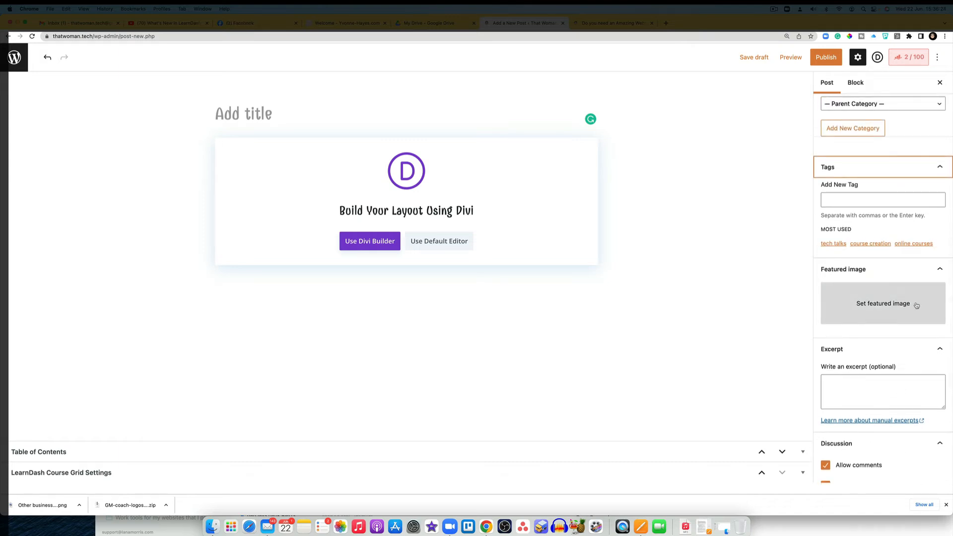
scroll(892, 308, up, 2)
scroll(892, 309, up, 10)
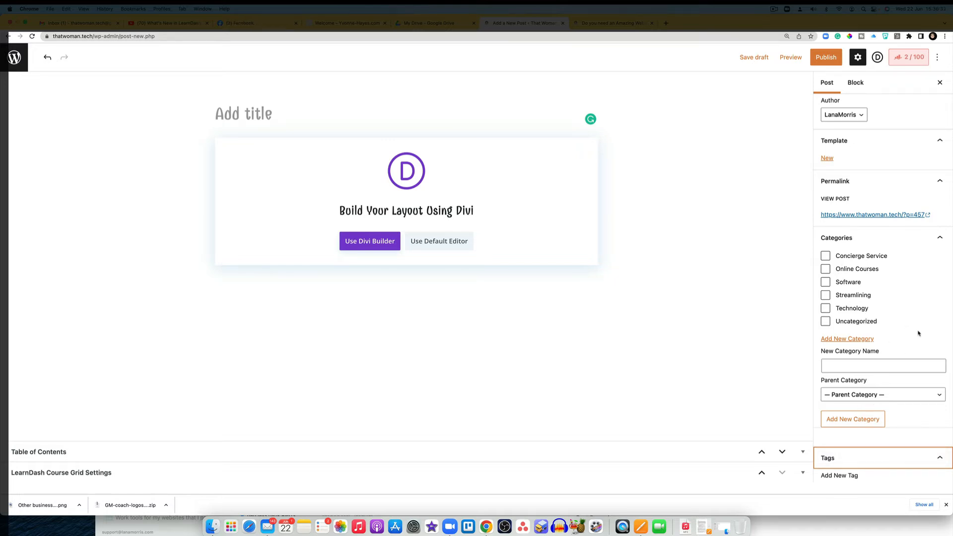
scroll(920, 329, up, 2)
scroll(920, 329, up, 5)
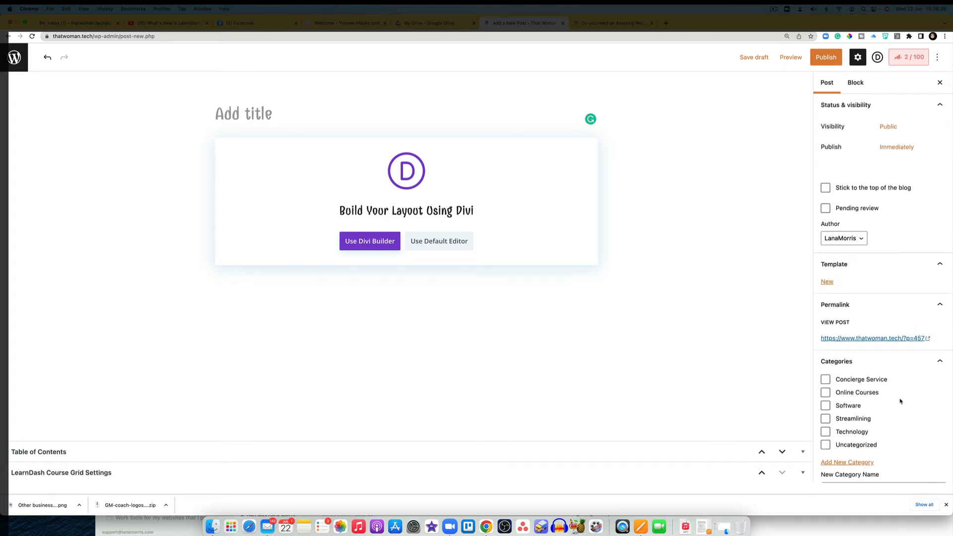
scroll(901, 401, down, 3)
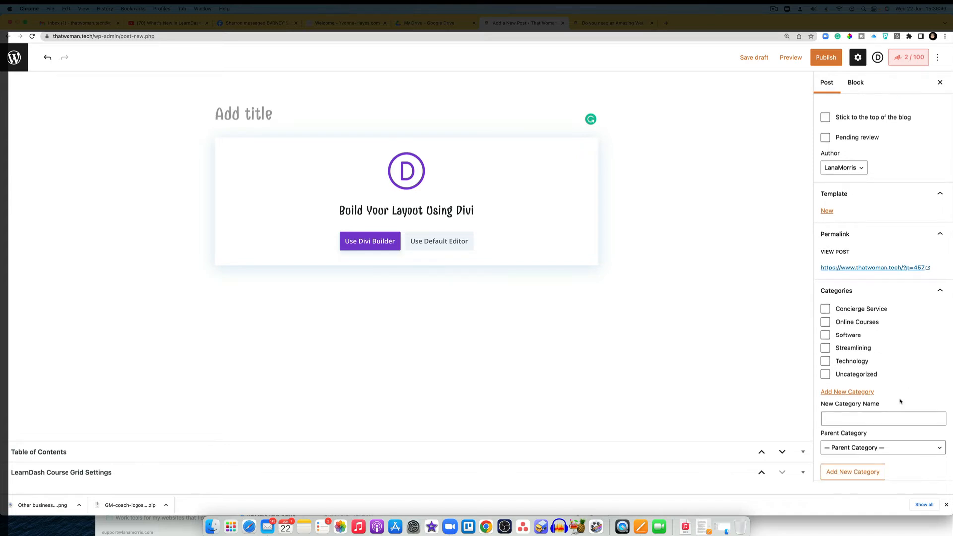
scroll(900, 400, up, 3)
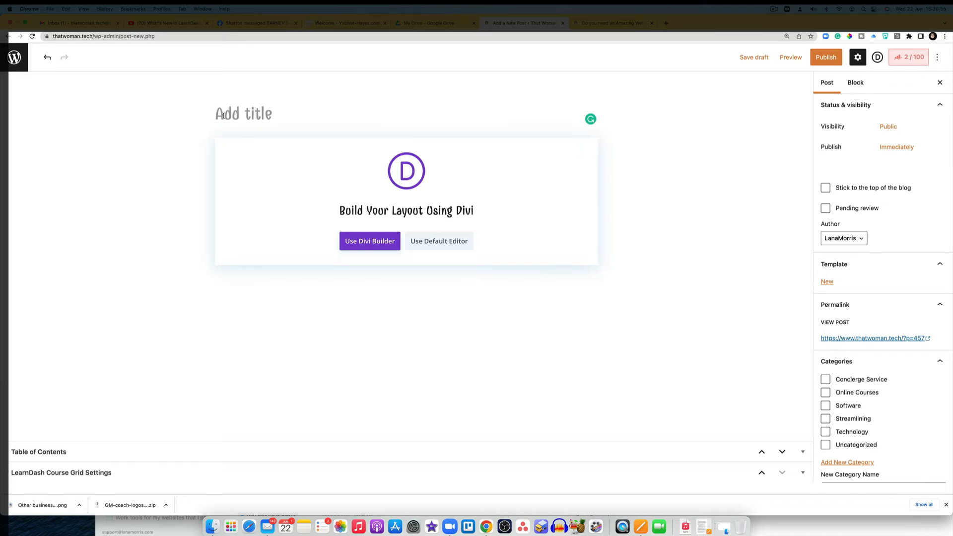
Enter the post title "Top 10 Tips for A Great Blog Post That is A".
text(Top 20)
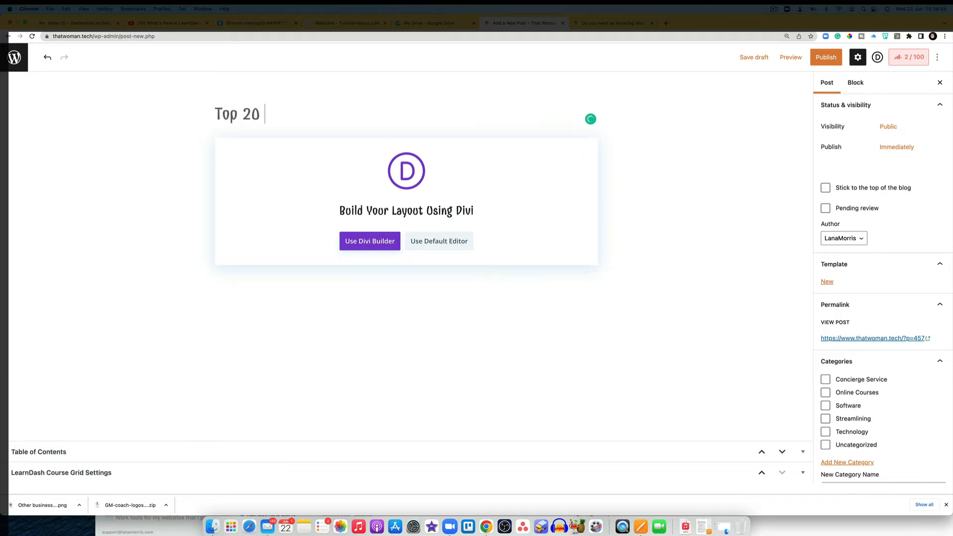
key(BackSpace)
key(BackSpace)
key(BackSpace)
text(10 )
text(To)
key(BackSpace)
text(ips f)
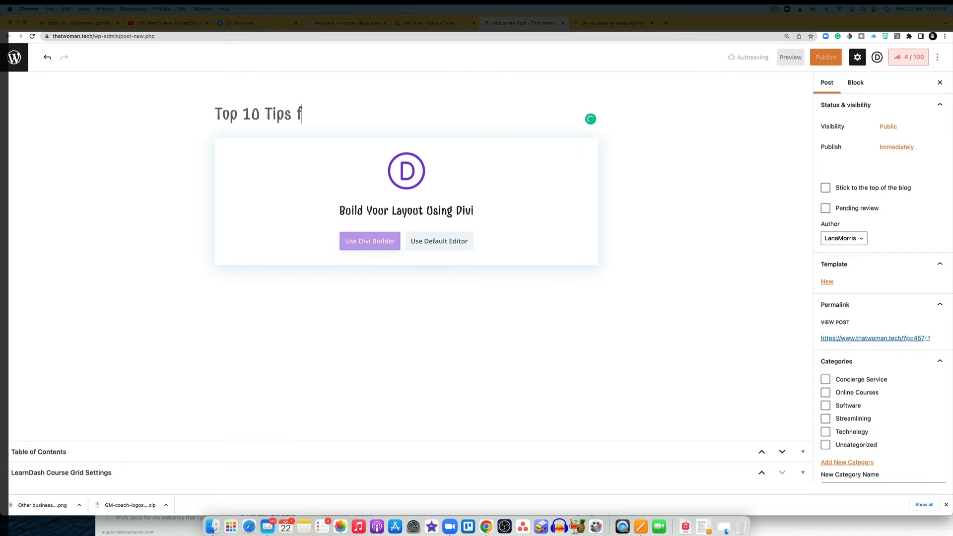
text(or A G)
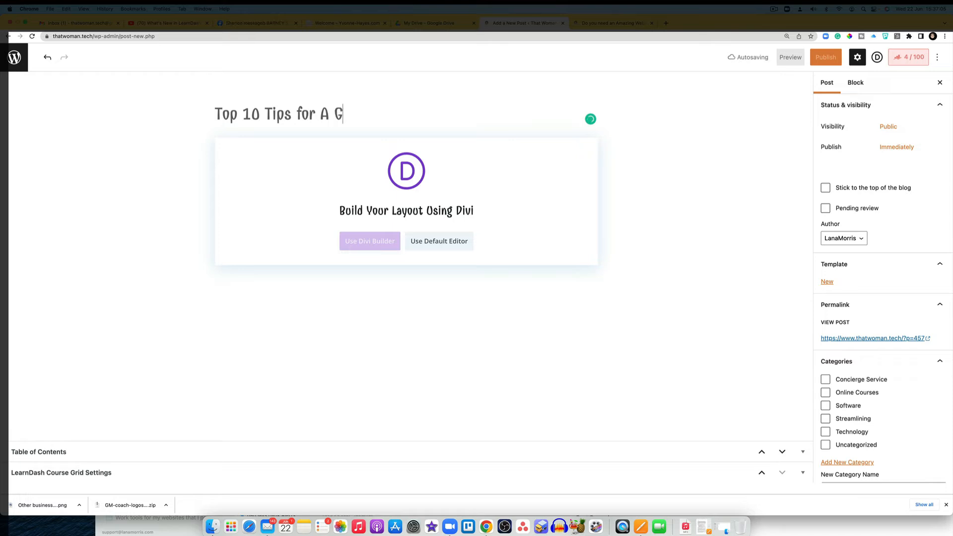
text(reat Blog Ps)
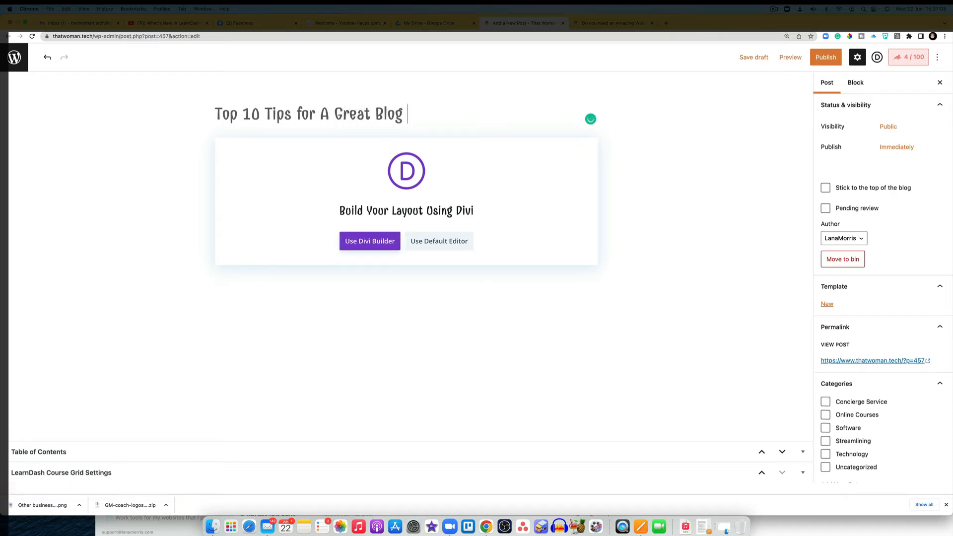
key(BackSpace)
text(st)
key(BackSpace)
key(BackSpace)
text(ost That is A)
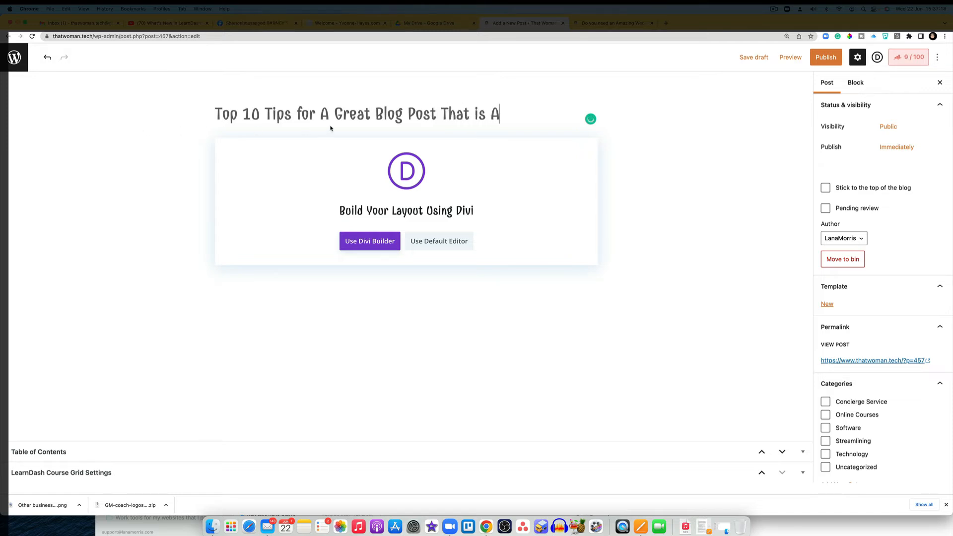
Reword the post title to "Top 10 Tips for An Awesome Blog Post", removing the trailing phrase.
drag(371, 114, 328, 114)
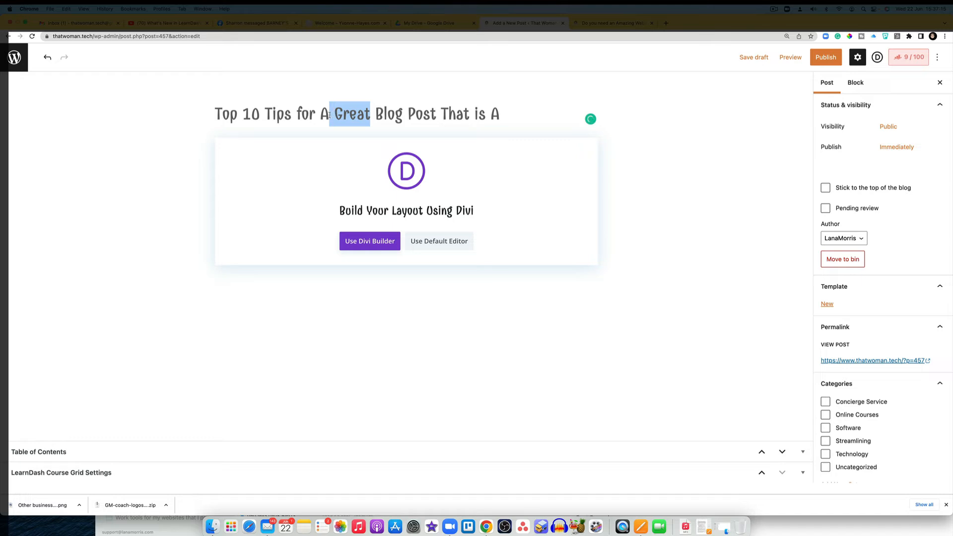
text(n Awes)
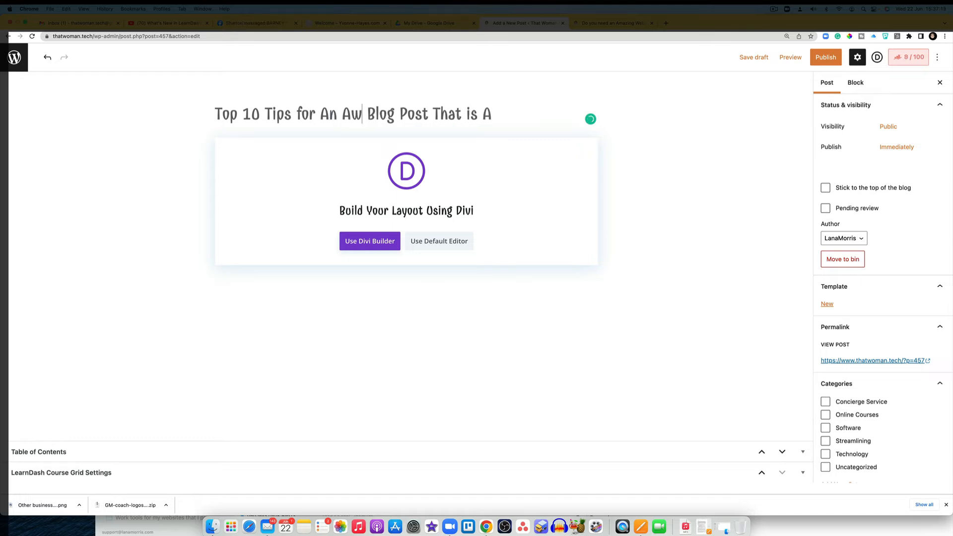
text(ome)
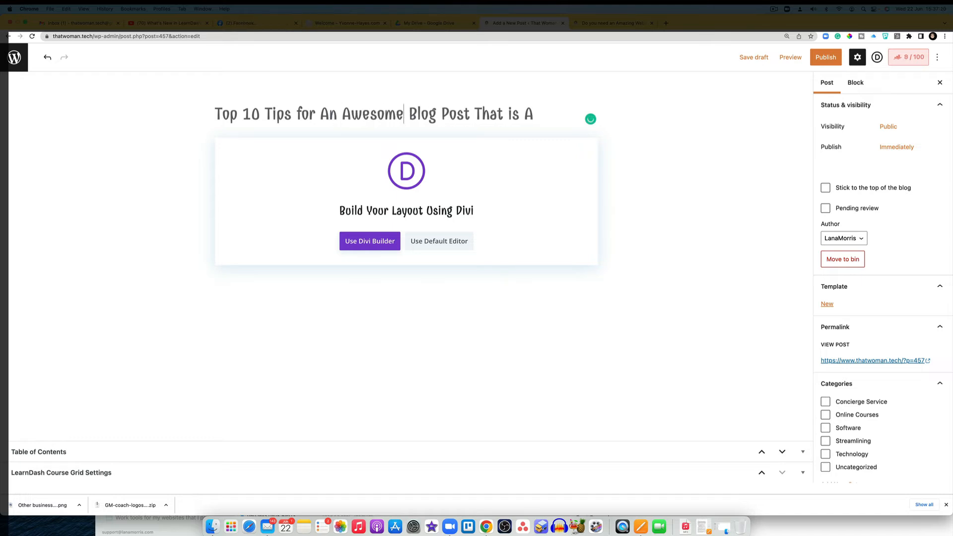
drag(534, 115, 471, 115)
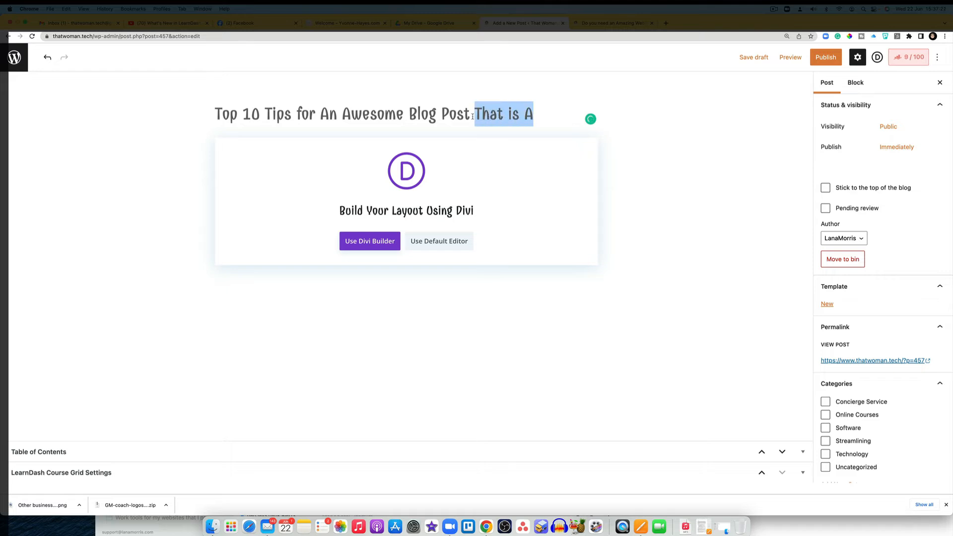
key(BackSpace)
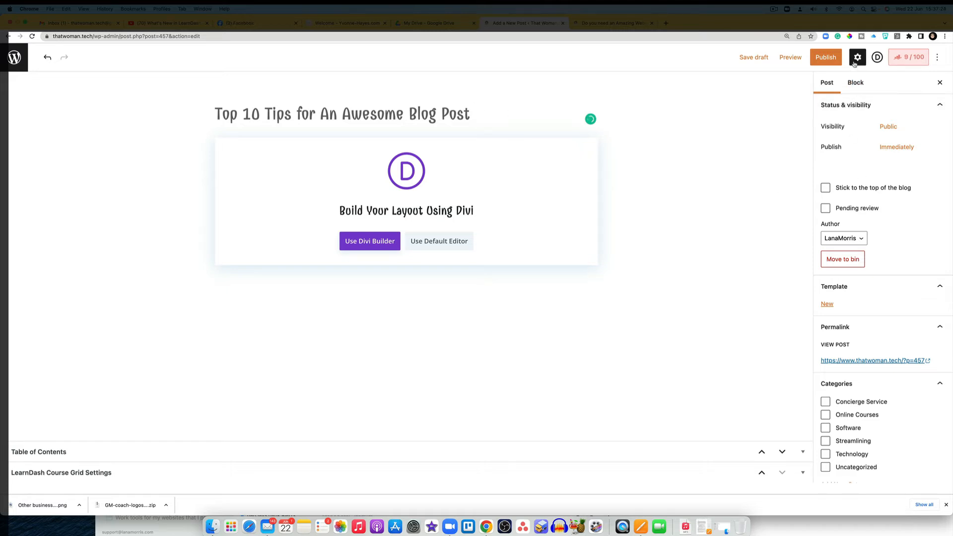
Open the post's Rank Math settings and add the suggested focus keyword "blog posts".
click(903, 60)
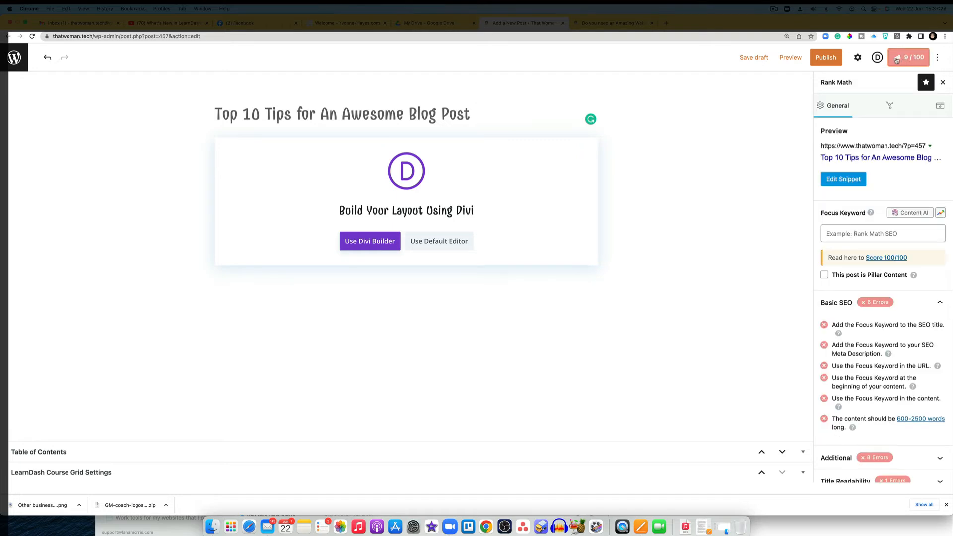
click(843, 234)
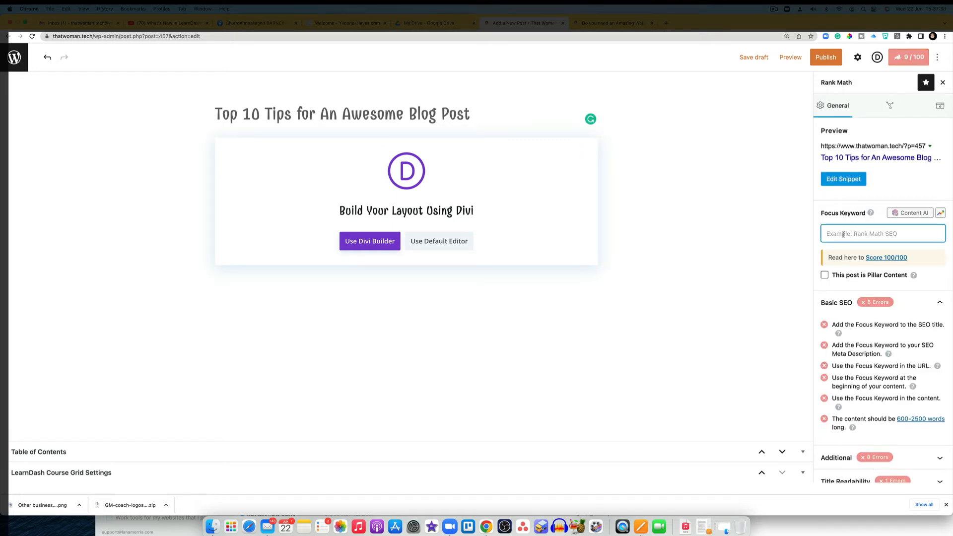
text(blog po)
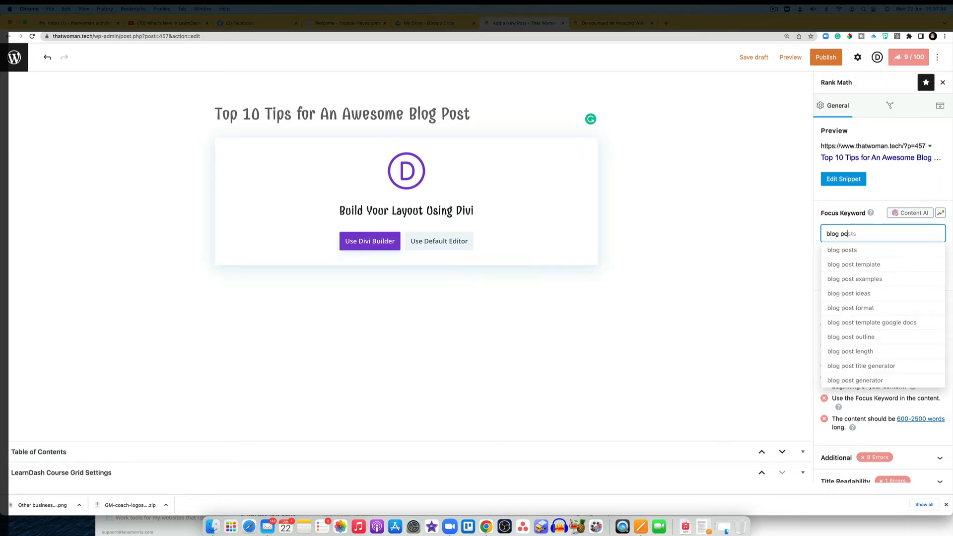
key(BackSpace)
key(BackSpace)
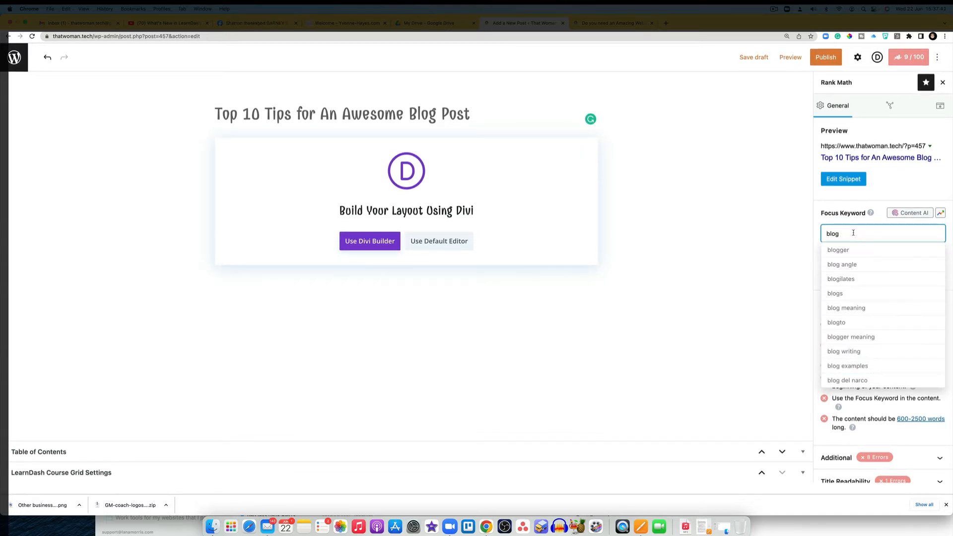
text(post)
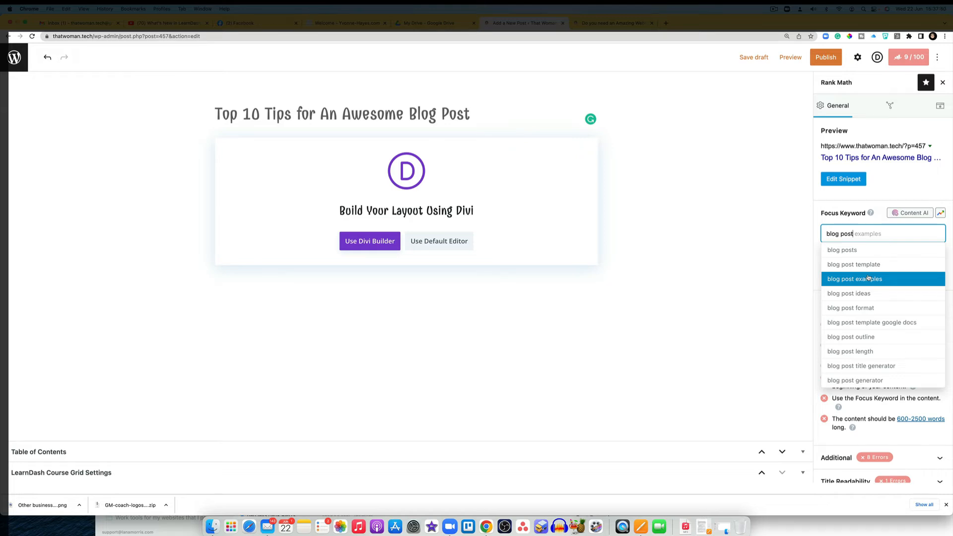
click(866, 250)
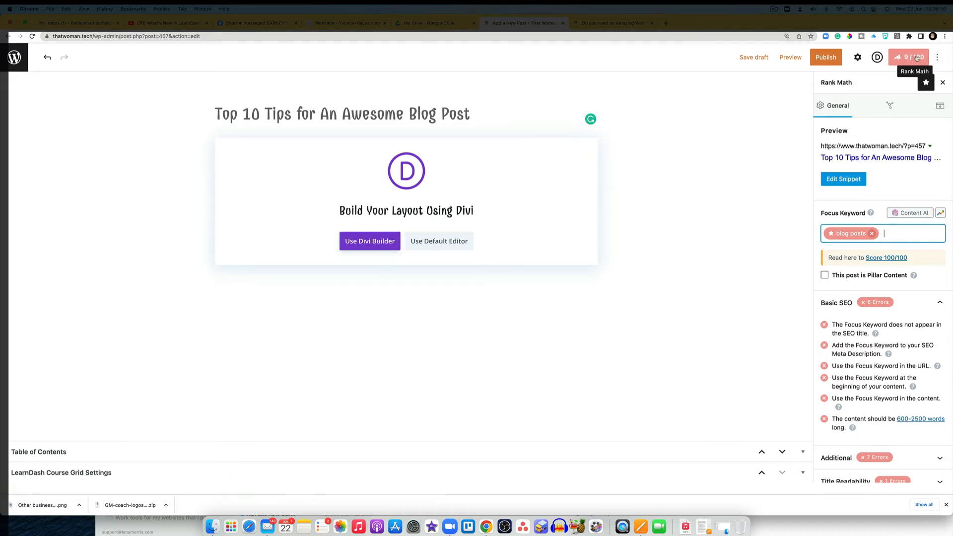
Replace the focus keyword with the suggestion "blog post examples for business".
click(874, 237)
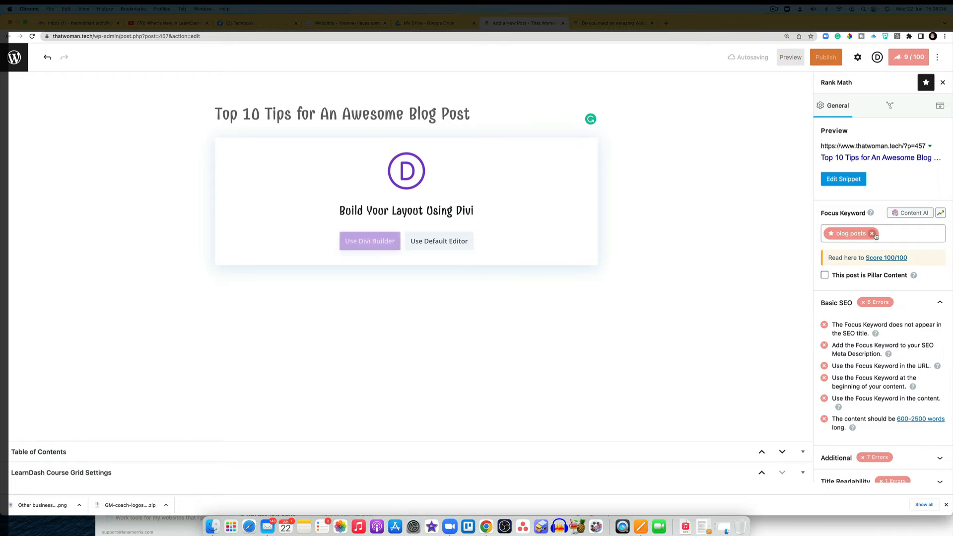
click(871, 234)
click(879, 233)
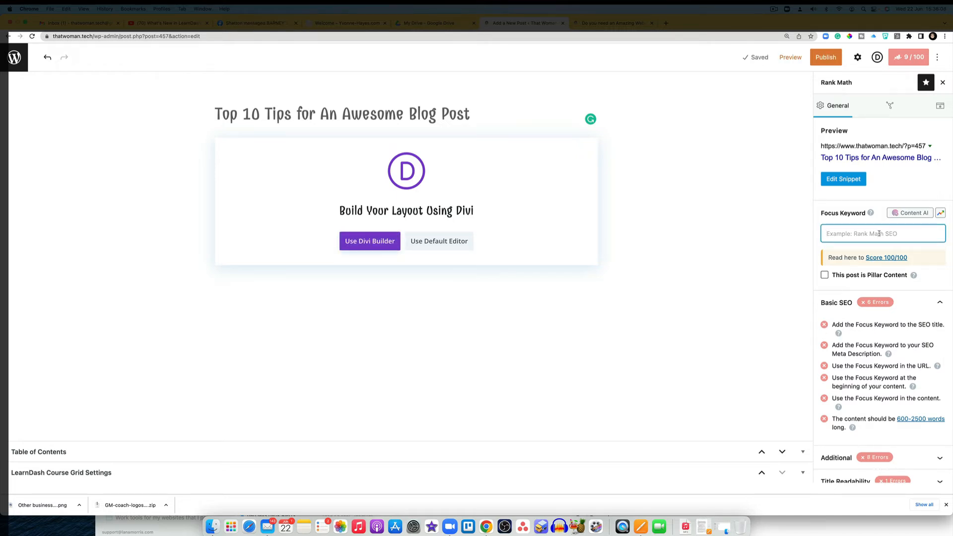
text(blog post examp)
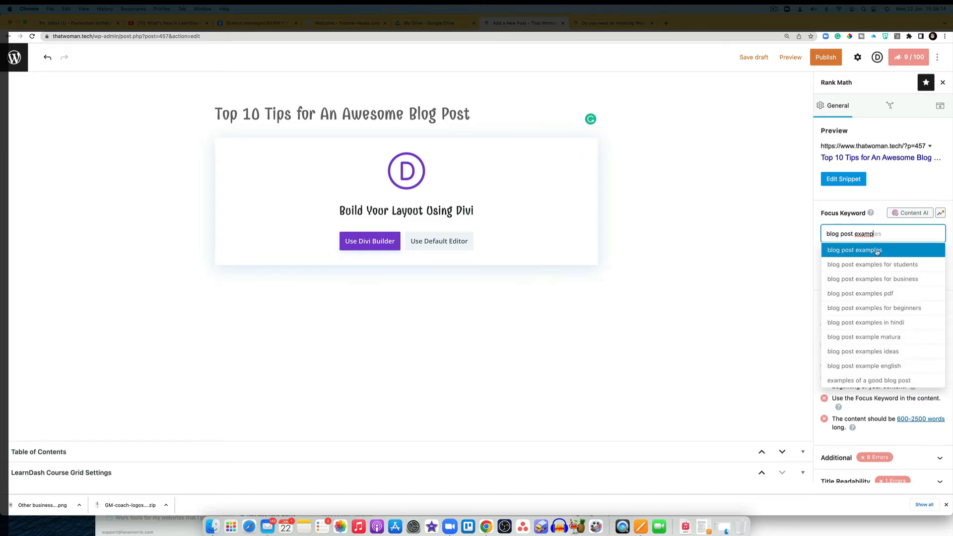
click(876, 278)
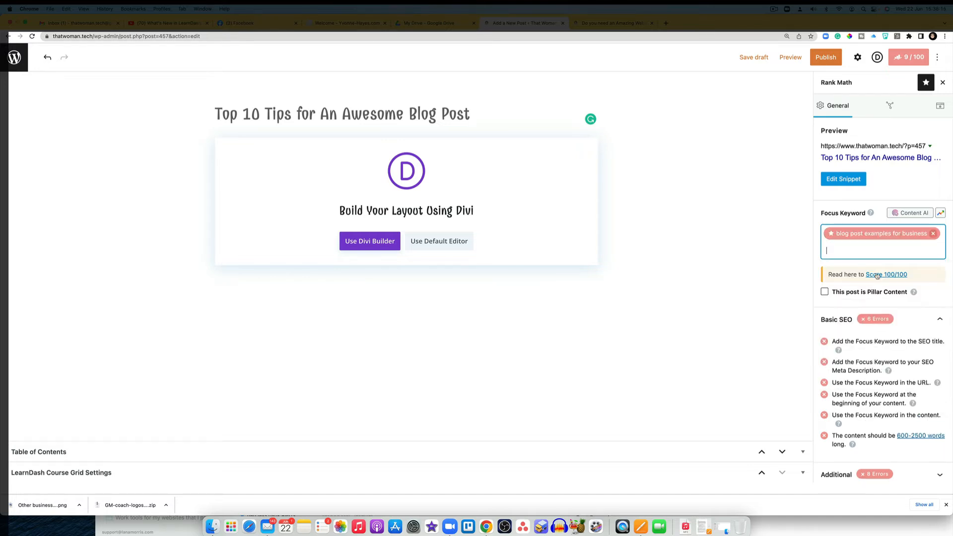
Swap the current focus keyword for the suggestion "blog post website".
click(933, 233)
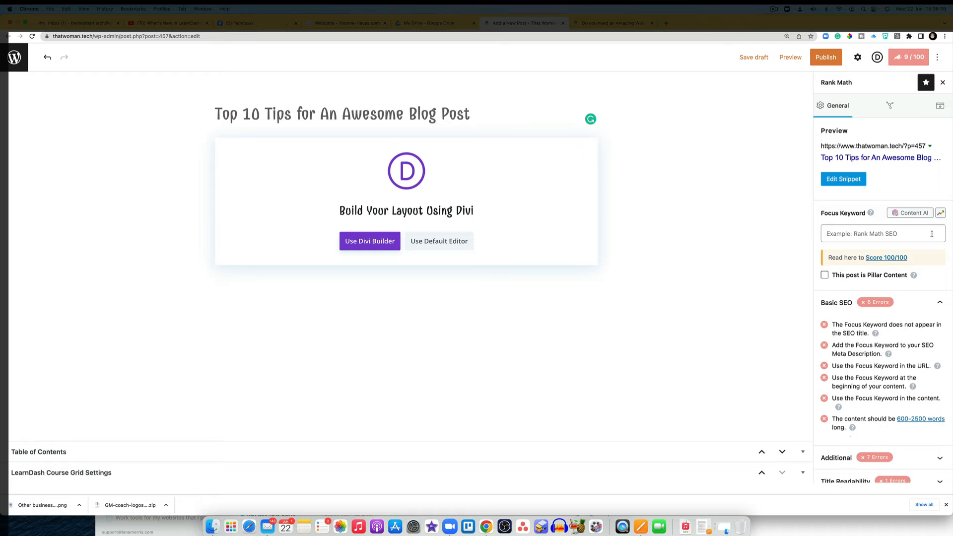
text(blo)
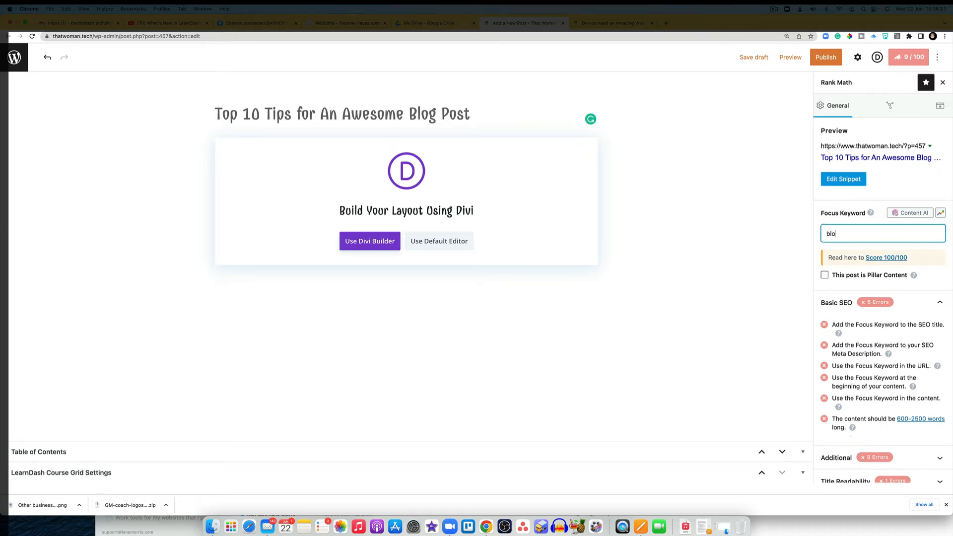
text(g post)
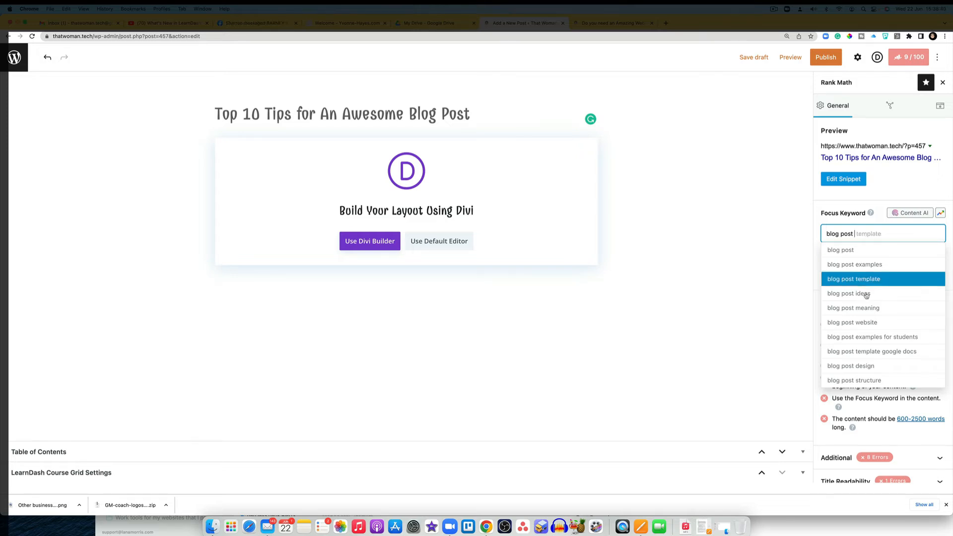
click(843, 322)
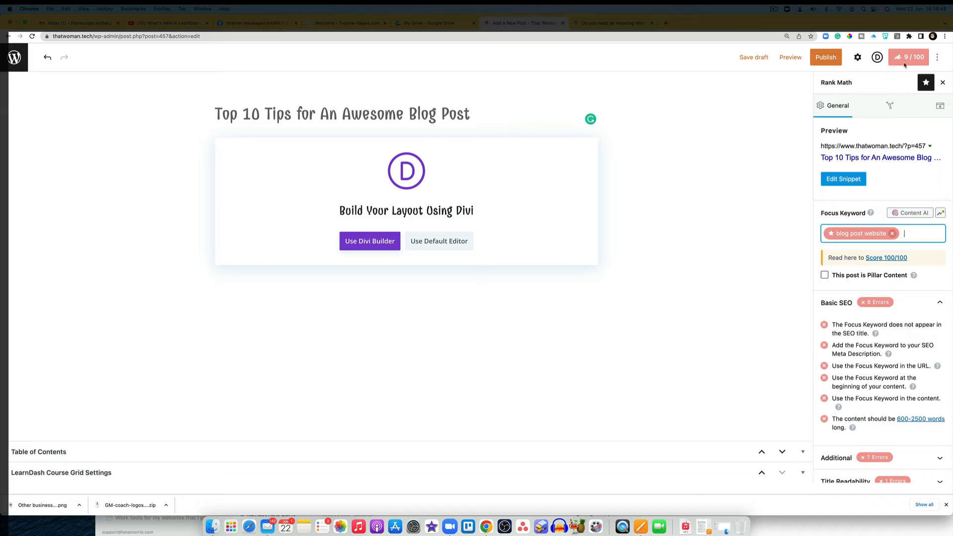
Remove the current focus keyword and enter "Blog posts" as the focus keyword instead.
click(893, 233)
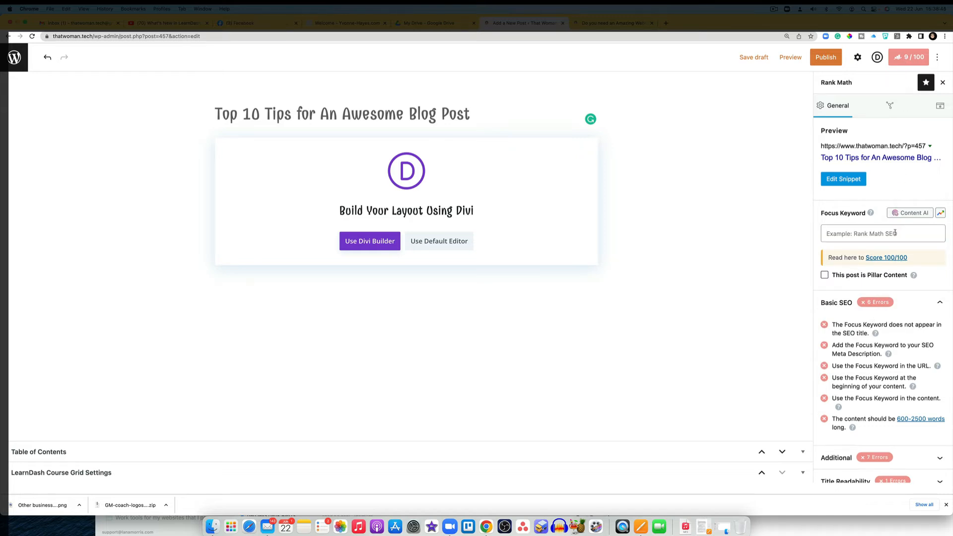
click(894, 233)
text(Blog posts)
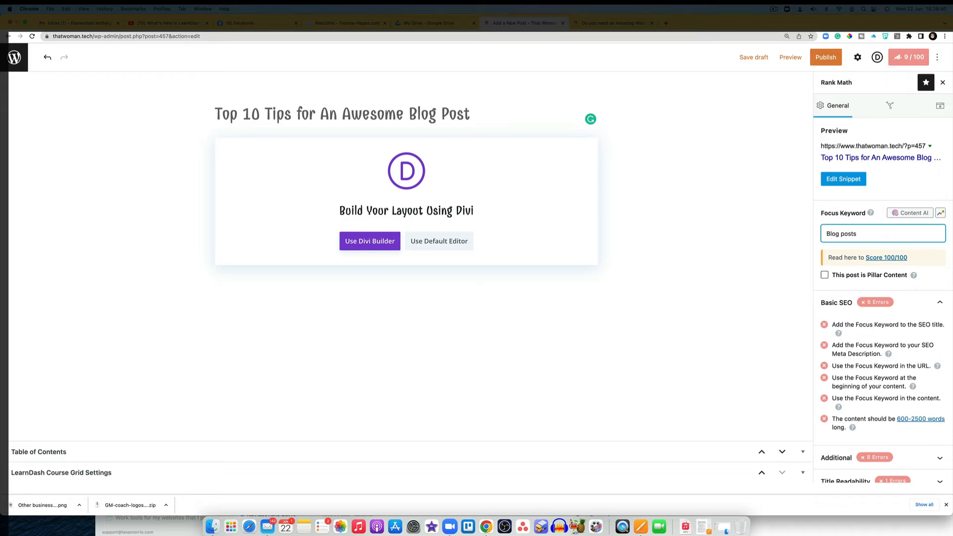
key(Return)
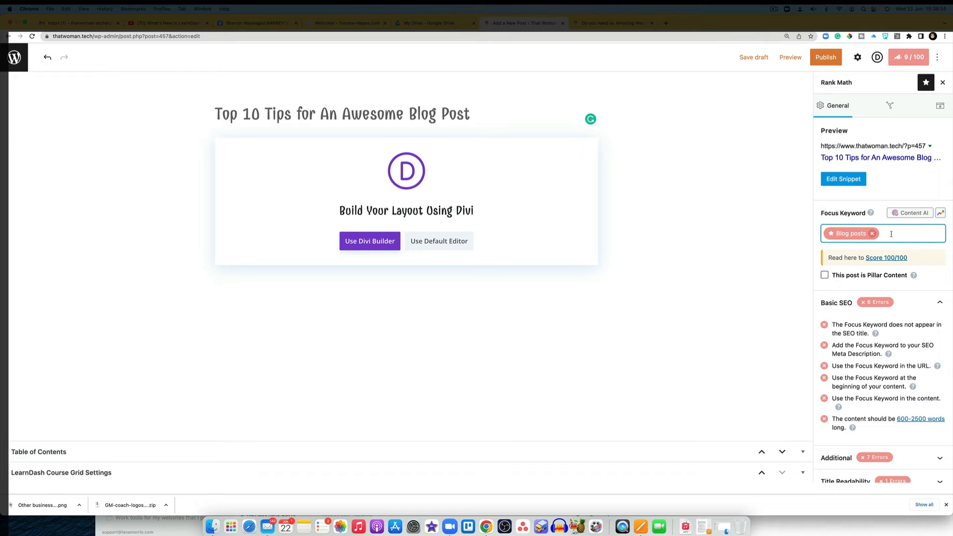
Review the Basic SEO checks and make the last word of the post title plural to match the focus keyword.
scroll(917, 313, down, 2)
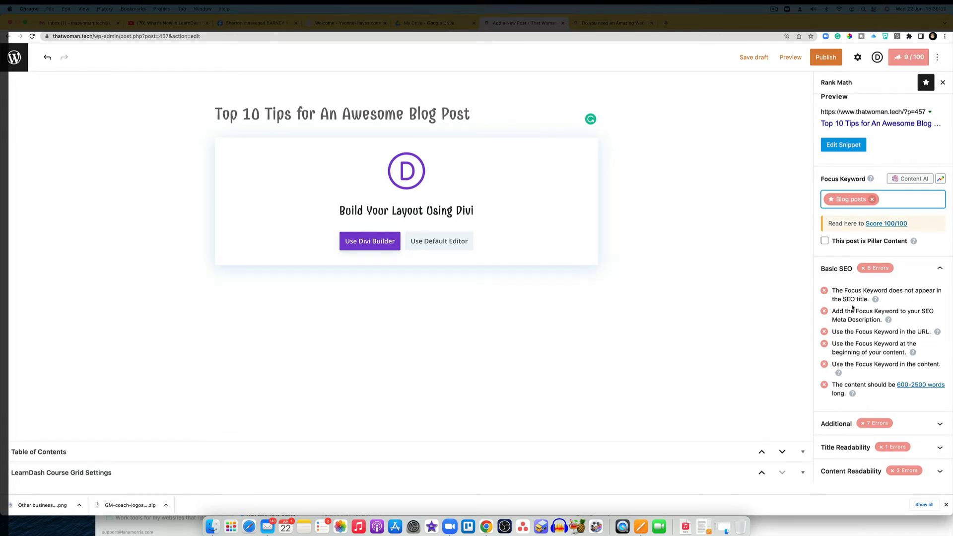
click(472, 115)
text(s)
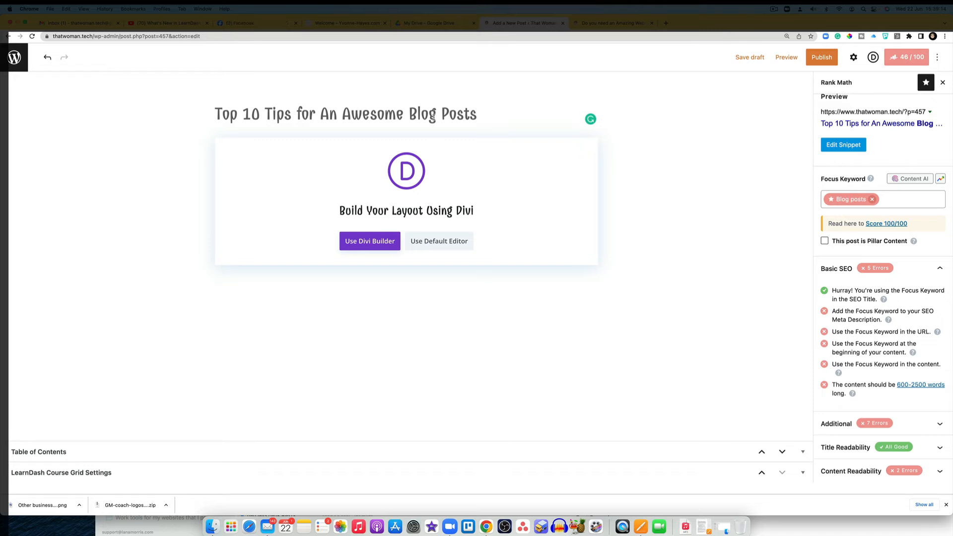
Switch the post to the default editor and add an H2 heading block reading "What makes an awesome blog post?".
click(439, 242)
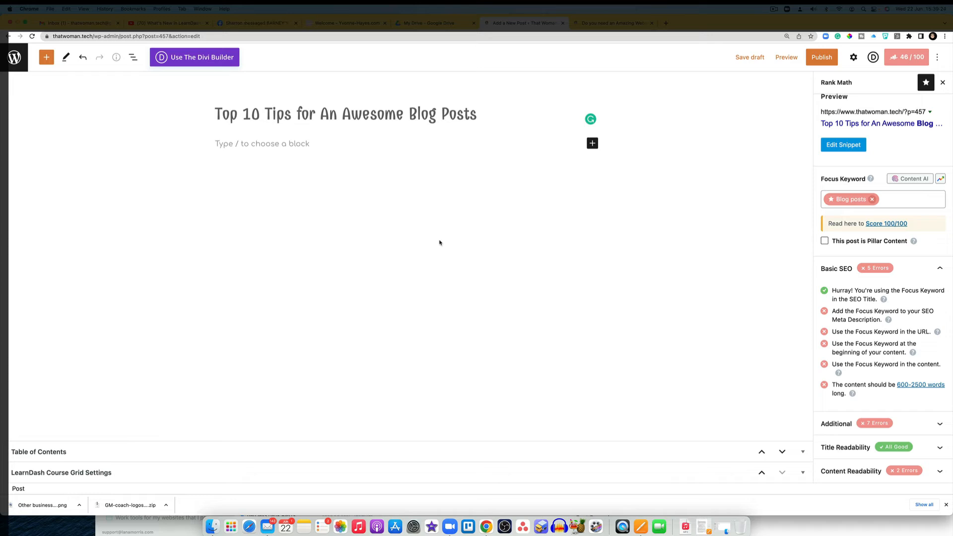
click(591, 144)
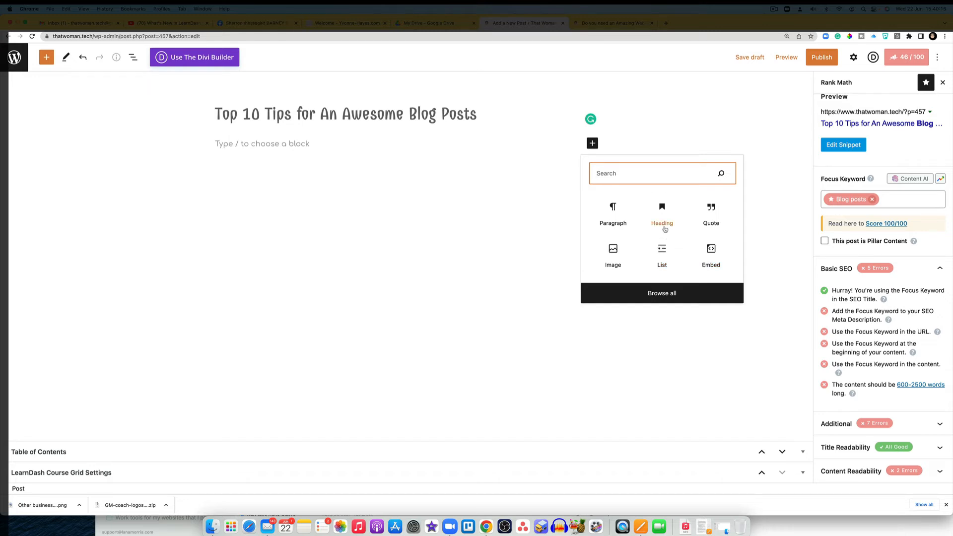
click(663, 220)
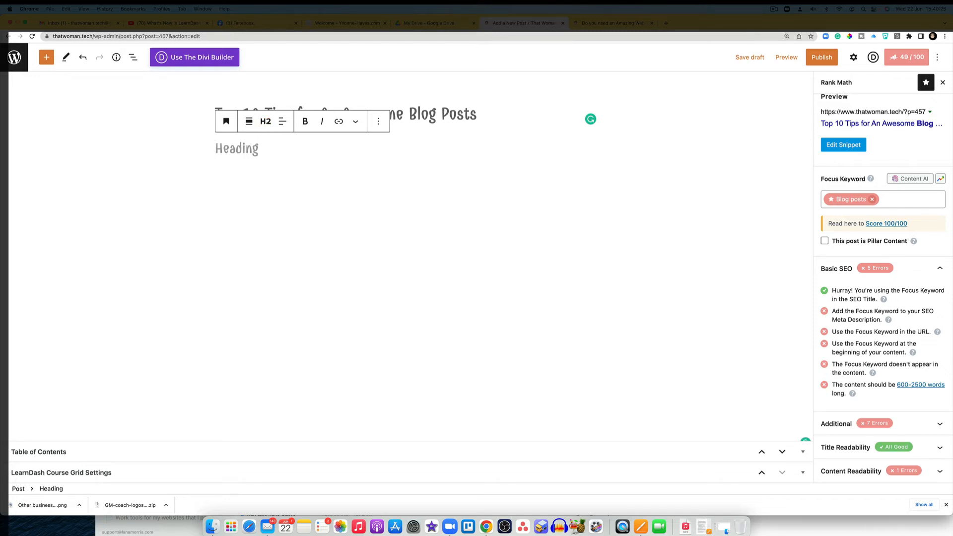
text(What)
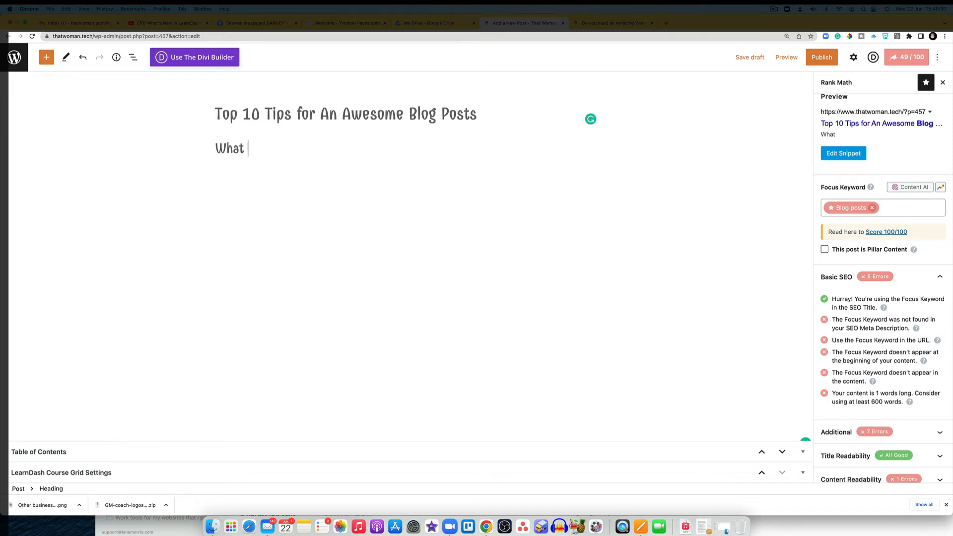
text( make a)
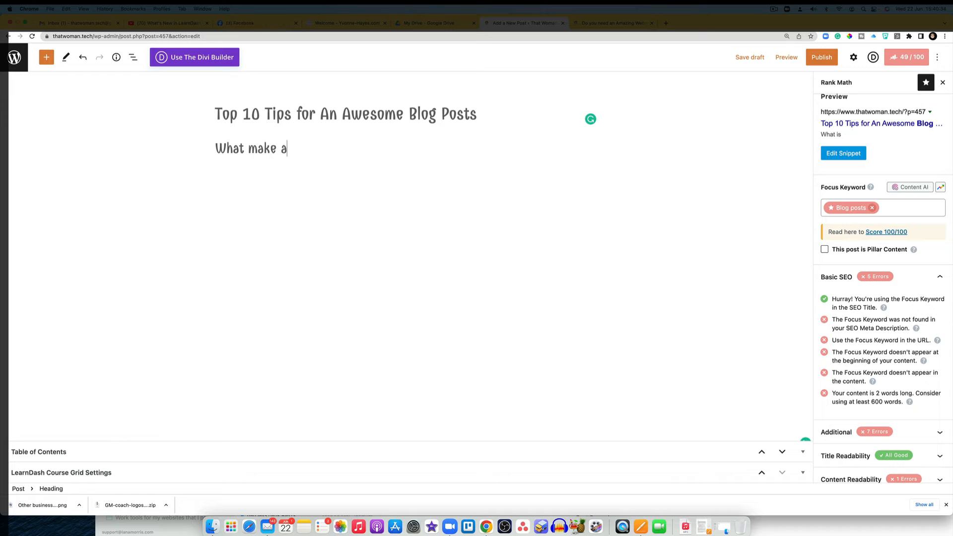
text(n awesome blog p)
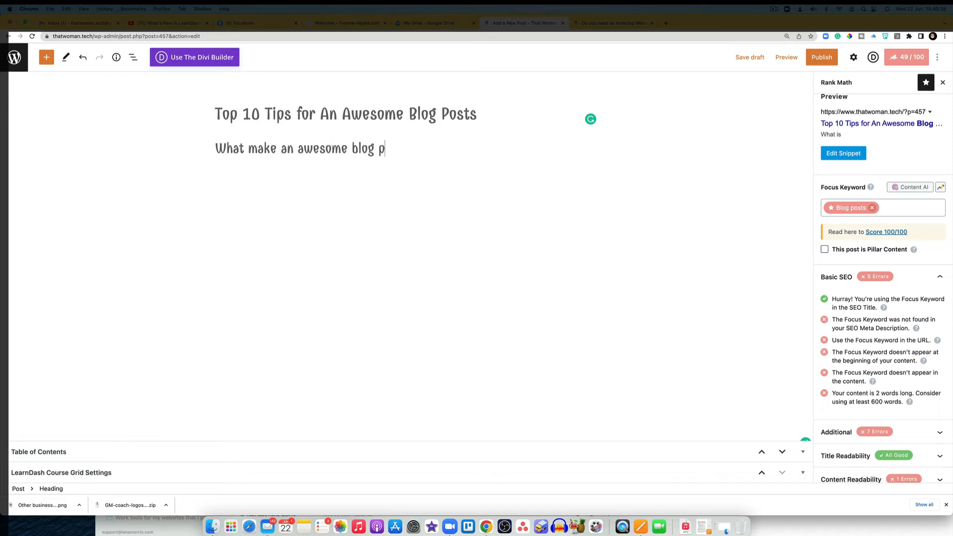
text(ost?)
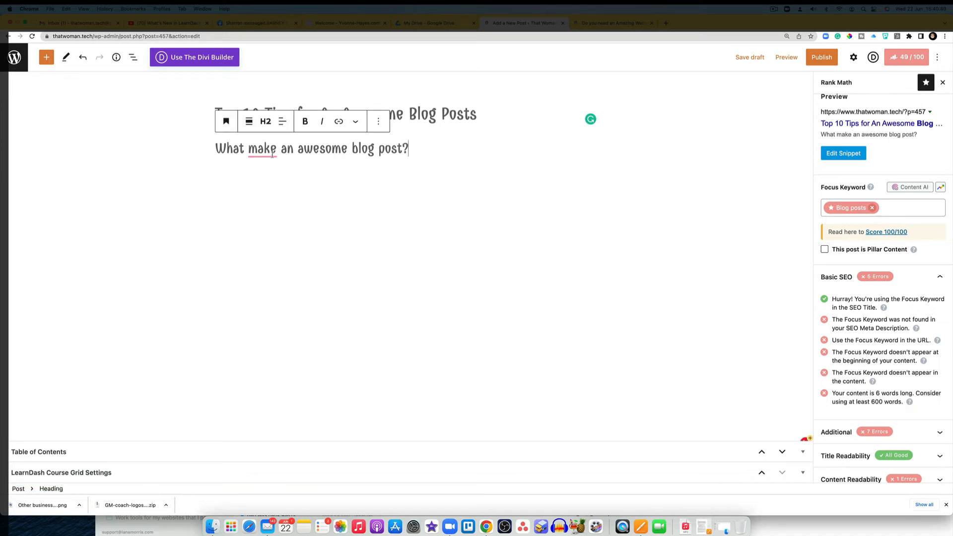
mouse_move(272, 155)
click(262, 175)
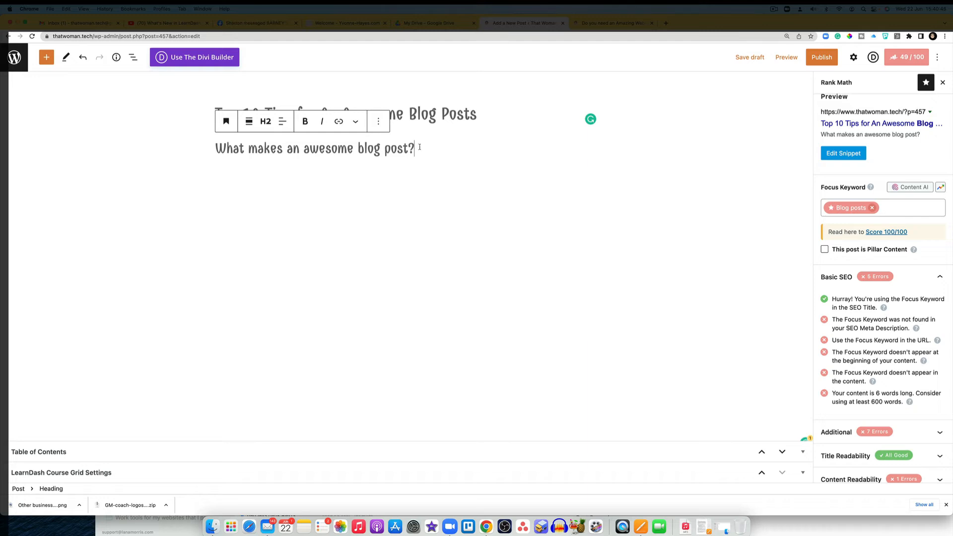
Review the Title Readability checks alongside the post's overall Rank Math score.
click(939, 456)
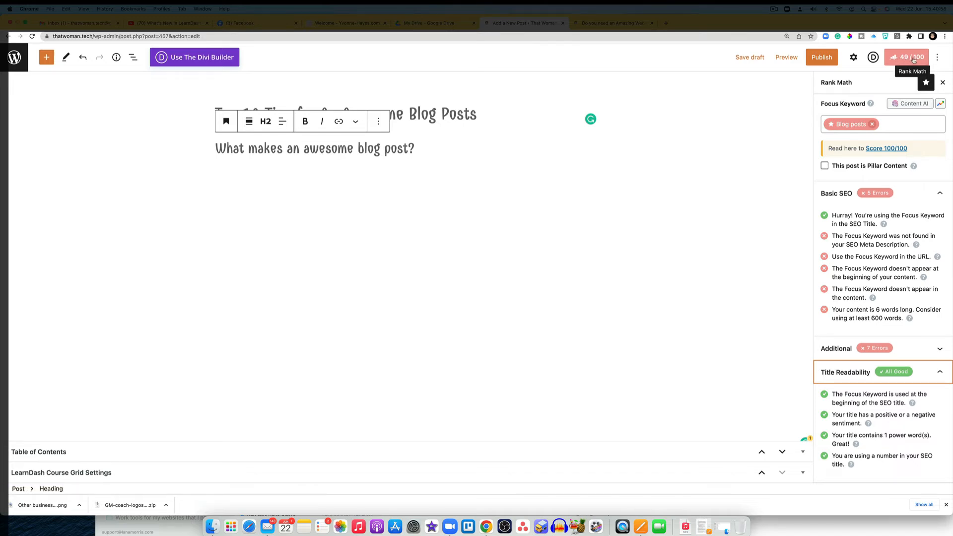
click(439, 214)
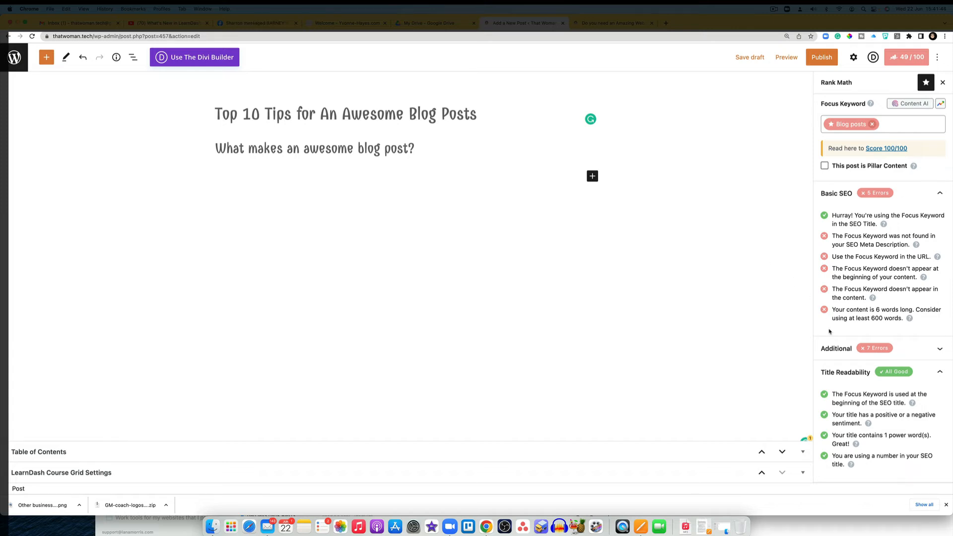
scroll(934, 427, down, 1)
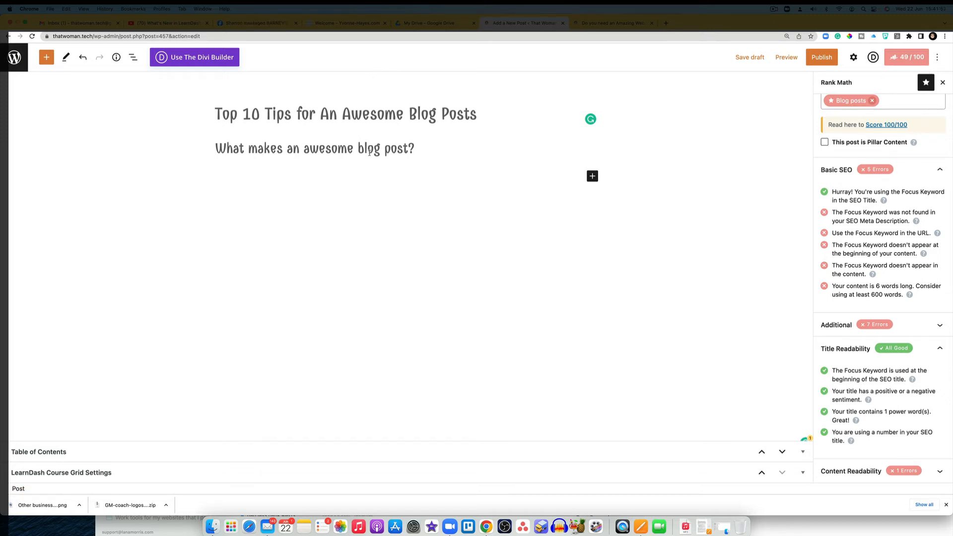
Add a paragraph below the heading: "If you are anything like me, you want to create a really awesome blog post. But there".
click(593, 177)
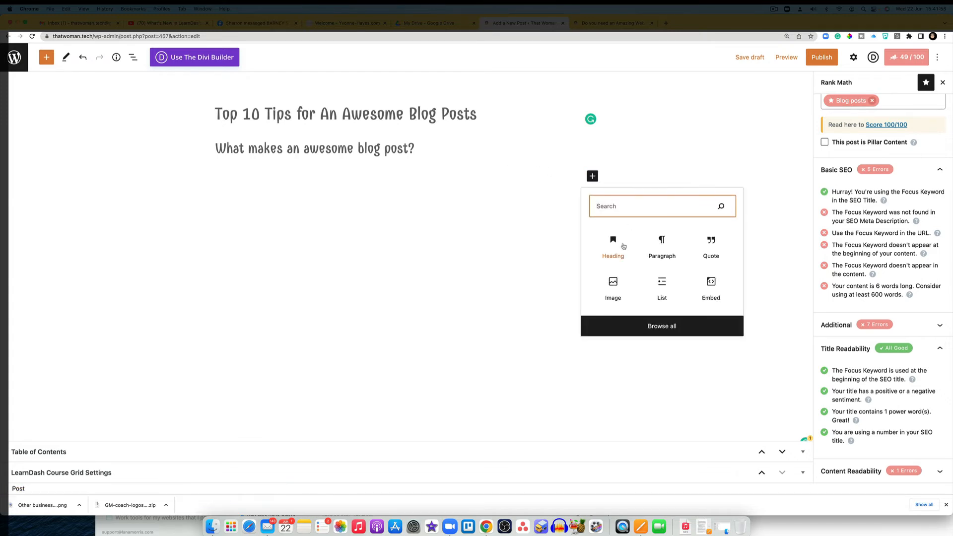
click(664, 249)
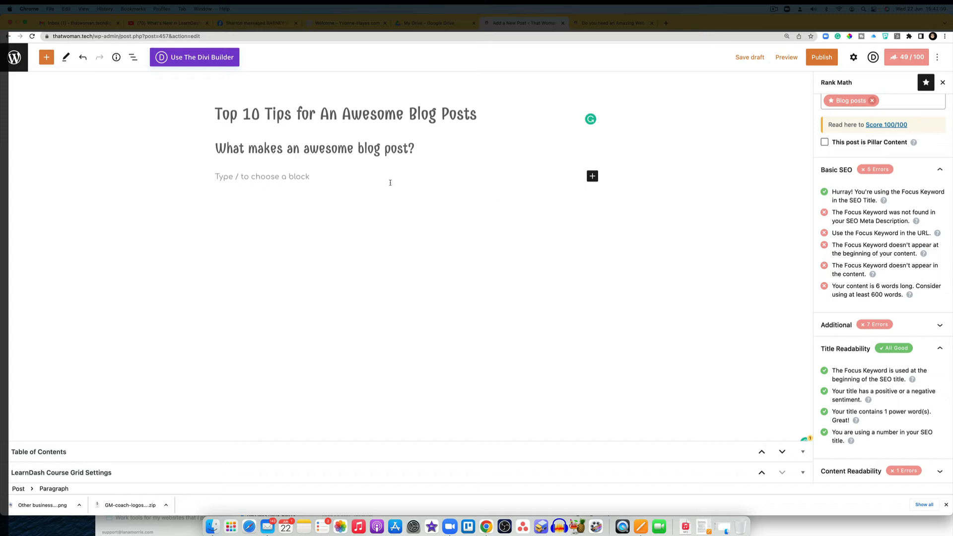
text(If )
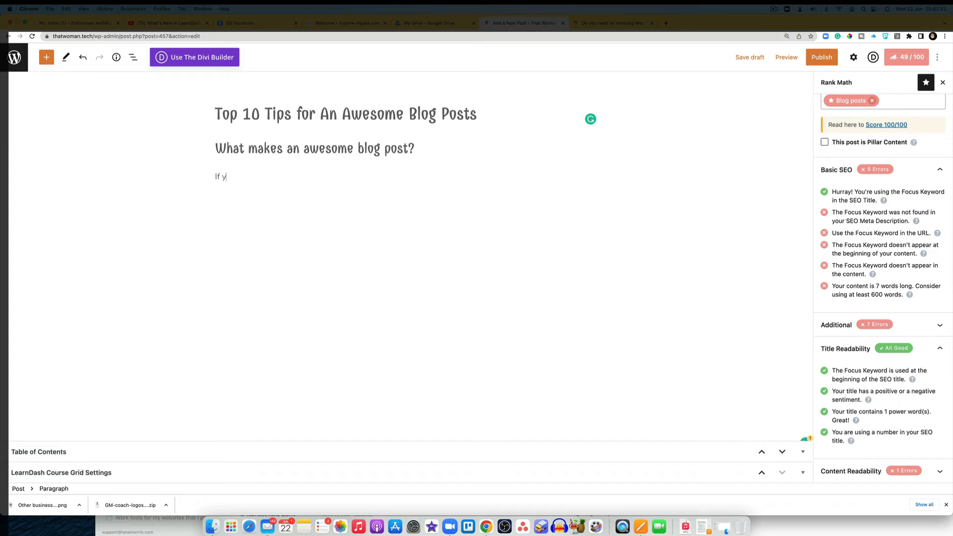
text(you are ant)
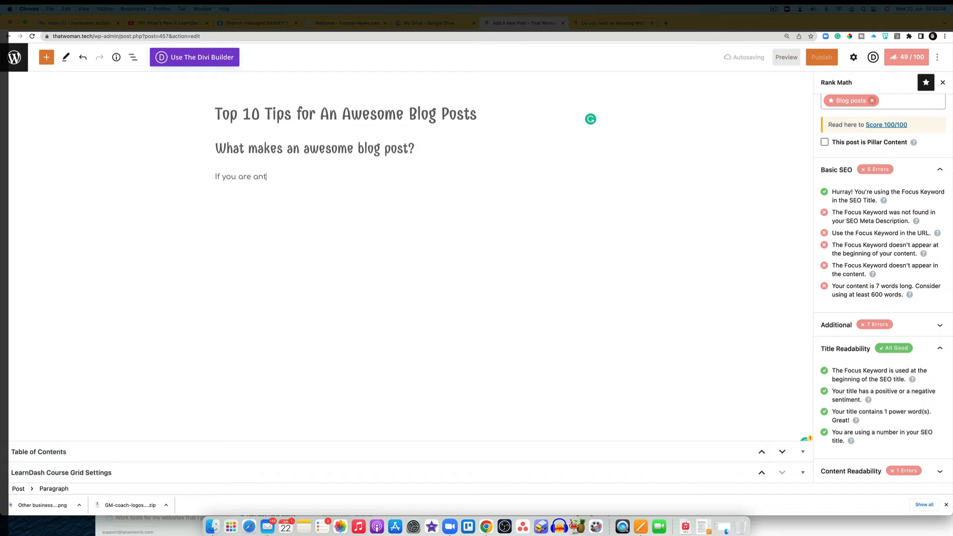
key(BackSpace)
text(ything)
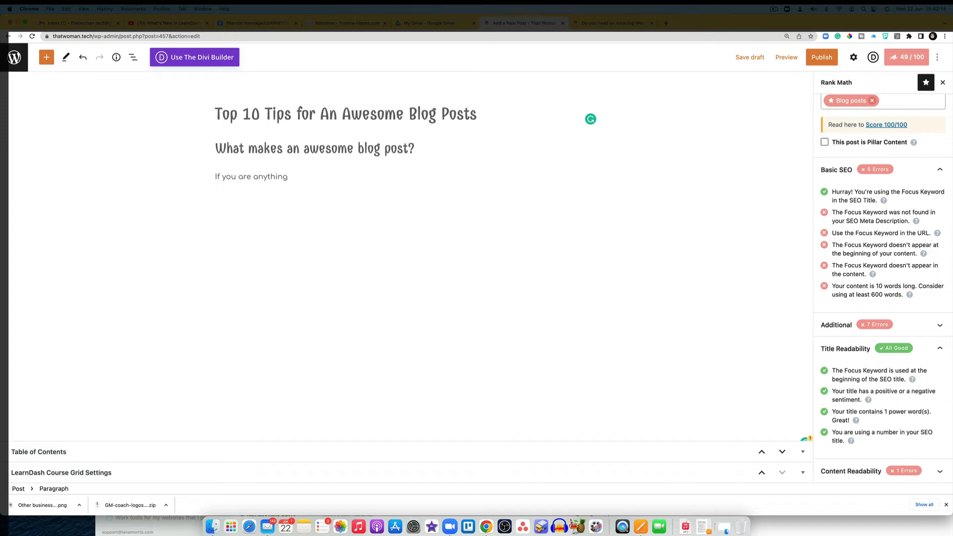
text(like me, you want to creat)
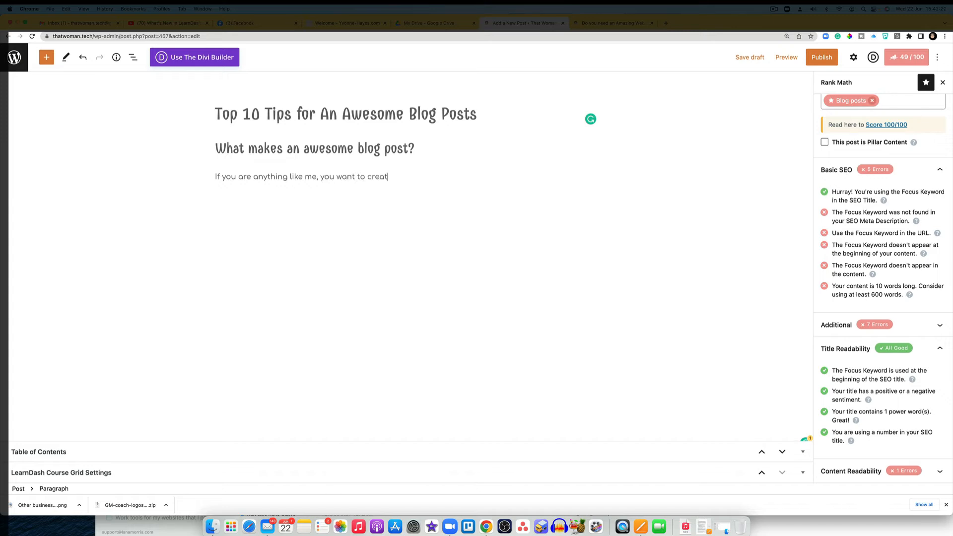
text(e a really awew)
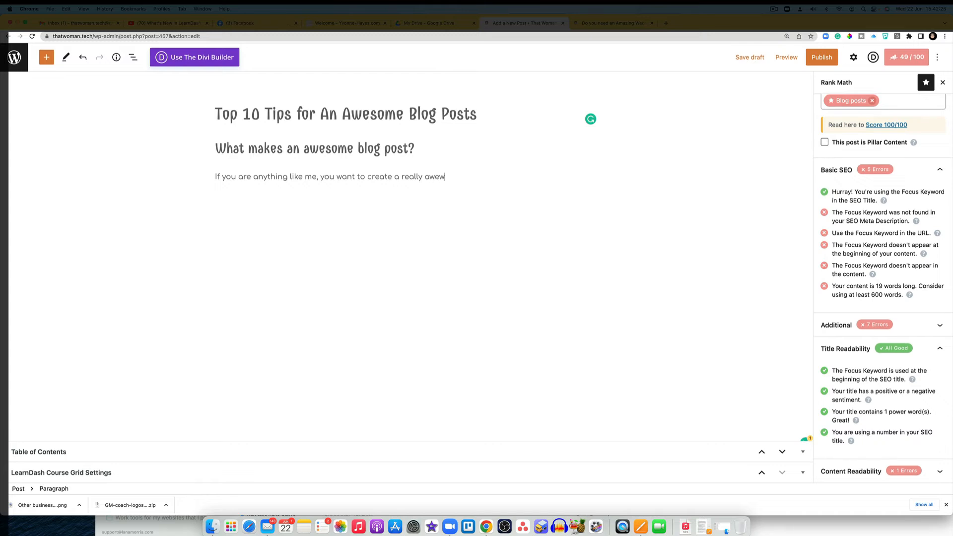
key(BackSpace)
text(some blog post. But there )
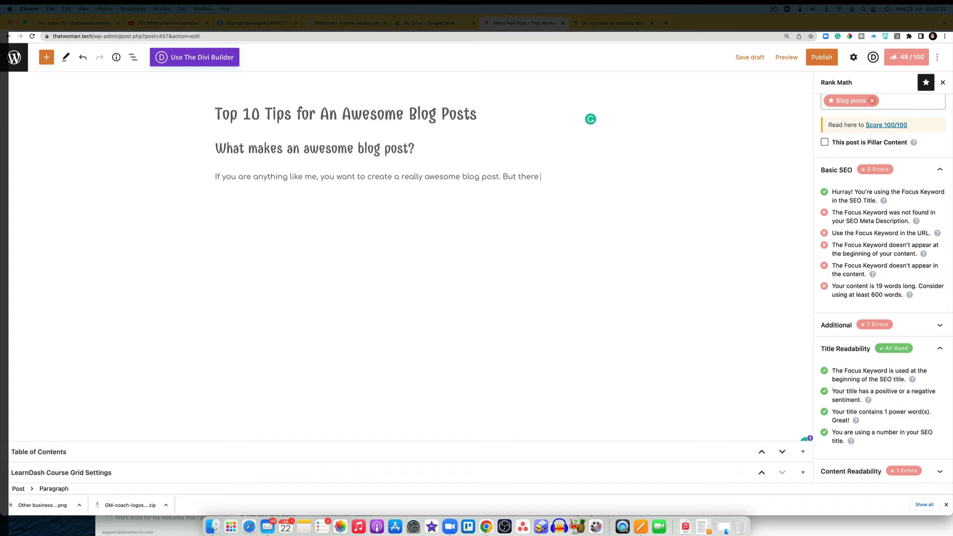
Finish the paragraph: "is so much information out there that it can be really confusing as to what you need to include to make your blog post awesome.".
text(is so much information out there that i)
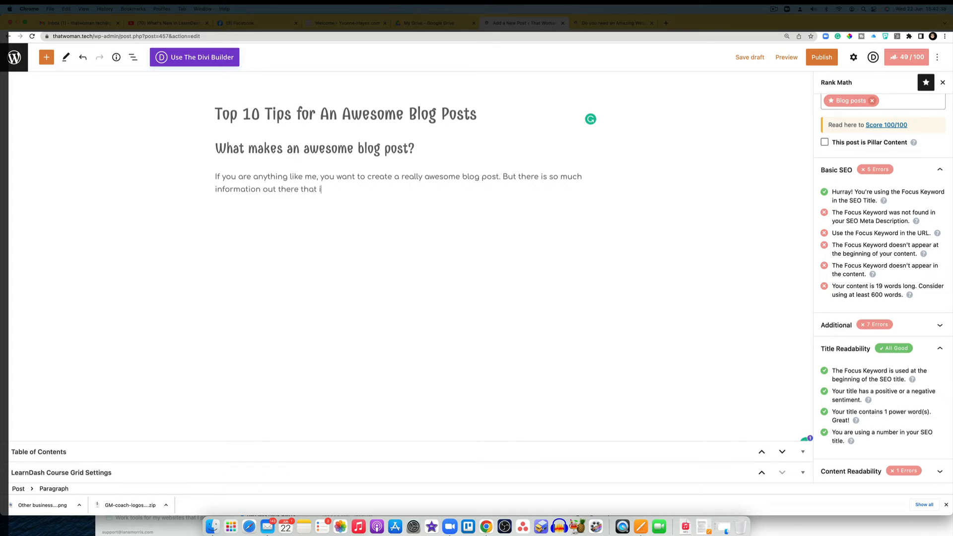
text(t can be real)
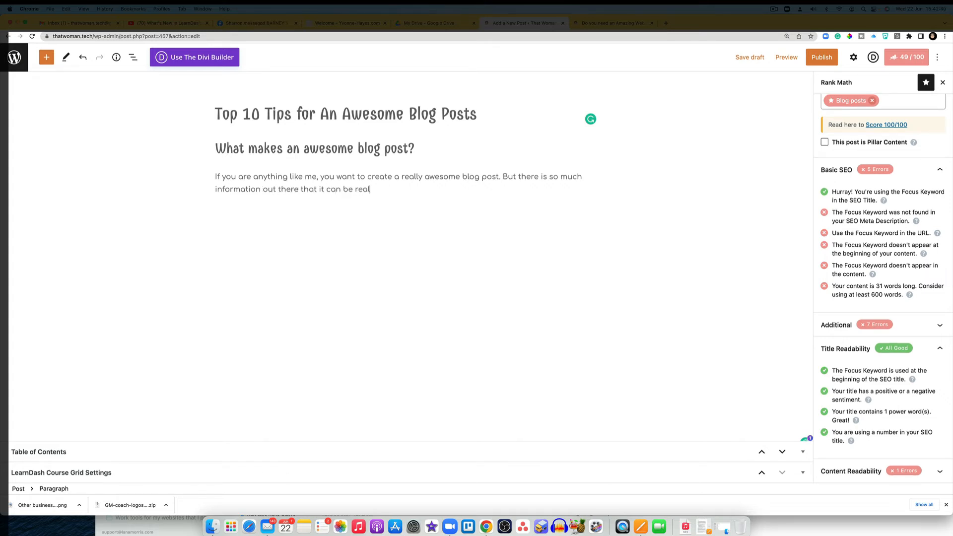
text(ly confusing as to what you )
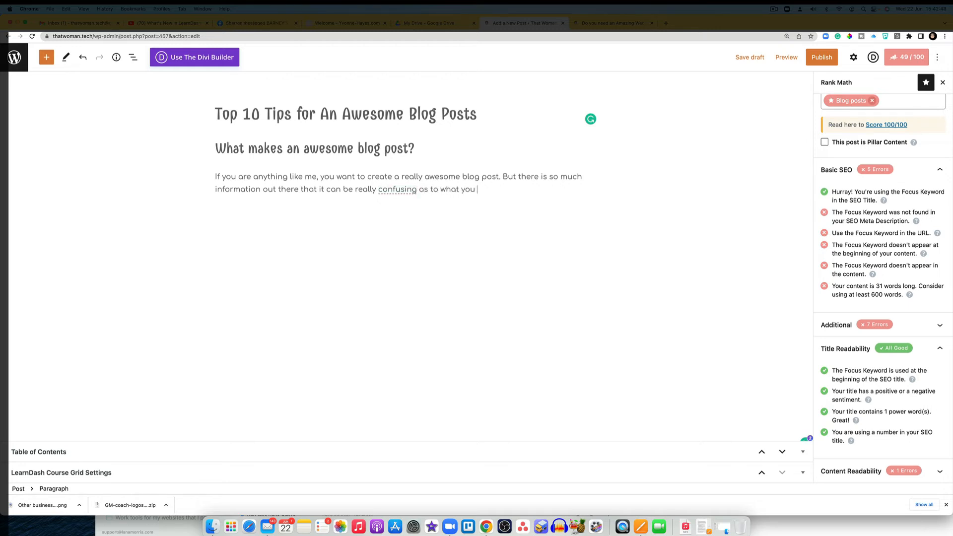
text(need to include to make your blog)
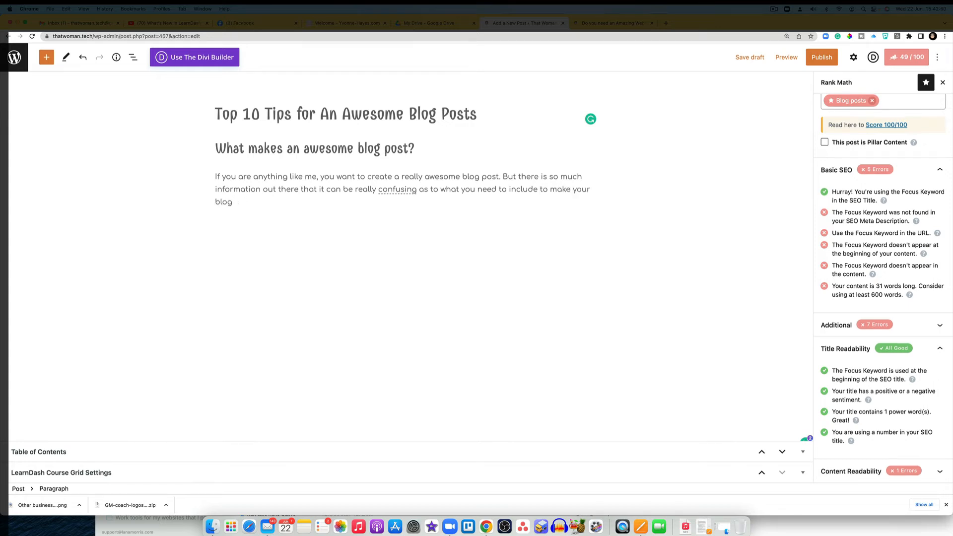
text( post awesom)
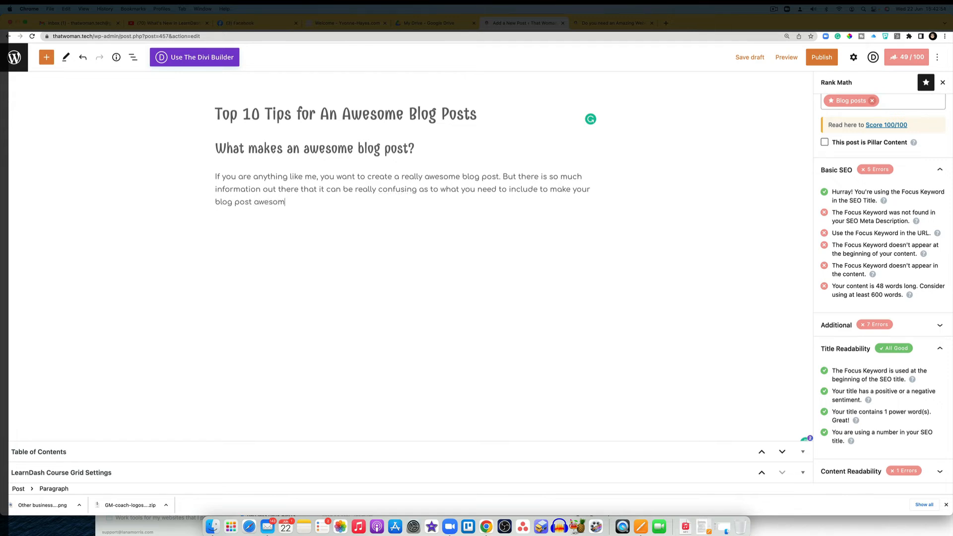
text(e.)
key(Return)
text(Here)
key(BackSpace)
key(BackSpace)
key(BackSpace)
key(BackSpace)
key(BackSpace)
Add a second paragraph reading "So here's 10 top tips to create your Awesome blog posts" and start a new block below it.
key(Return)
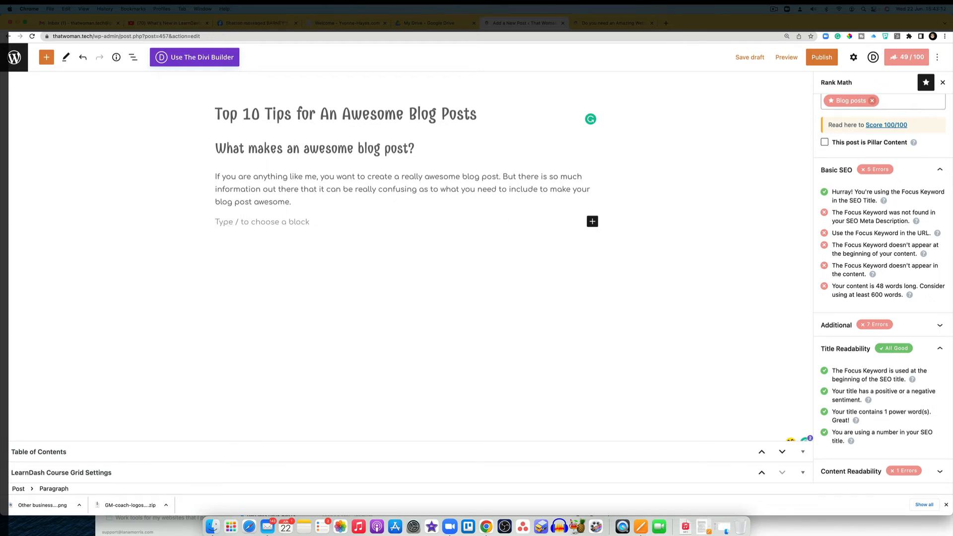
text(So h)
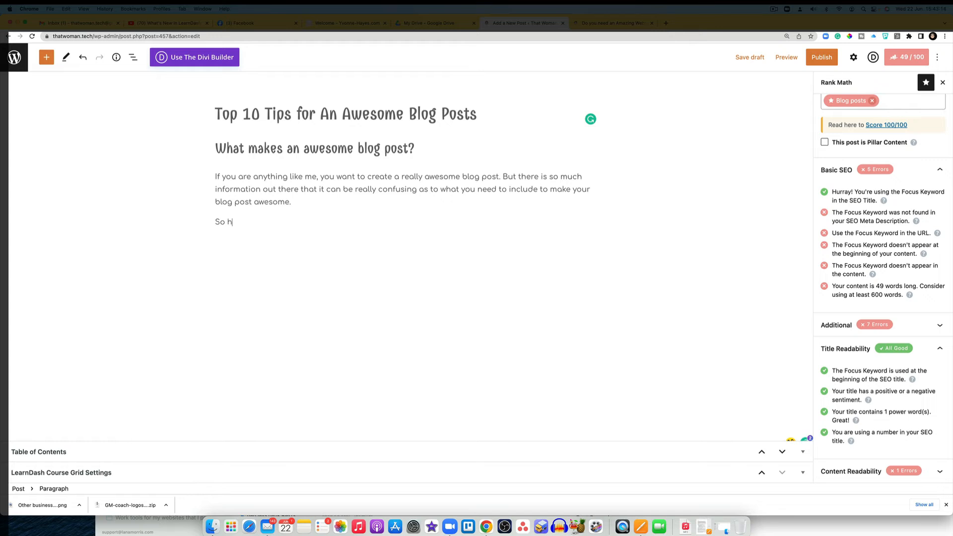
text(ere's 10 top tips to create your Awesom)
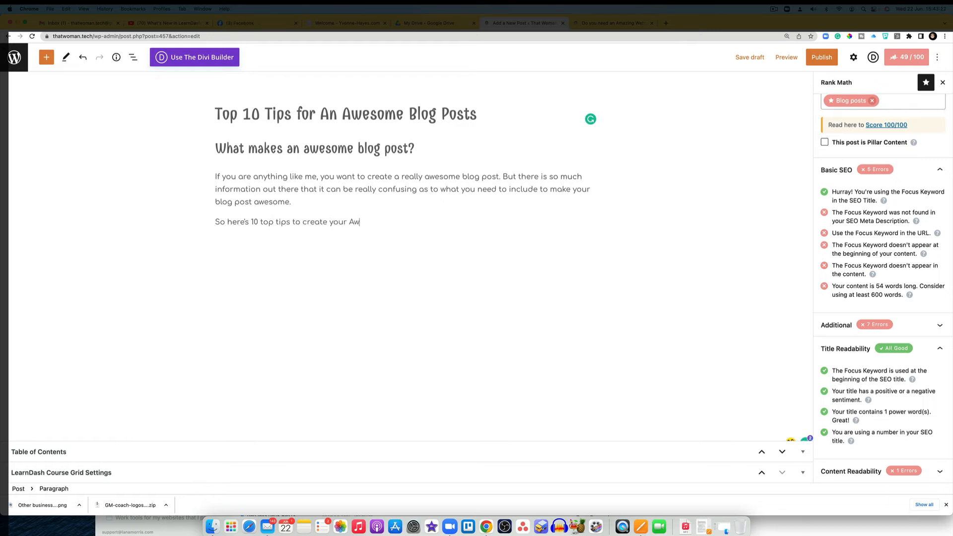
text(log posts)
key(Return)
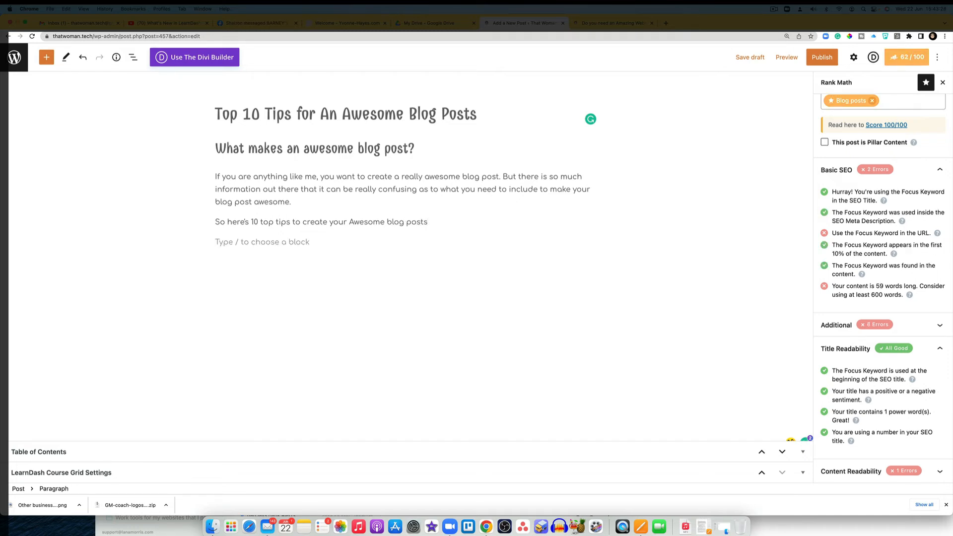
End the second paragraph with a full stop and correct "here's" to "here are".
click(427, 222)
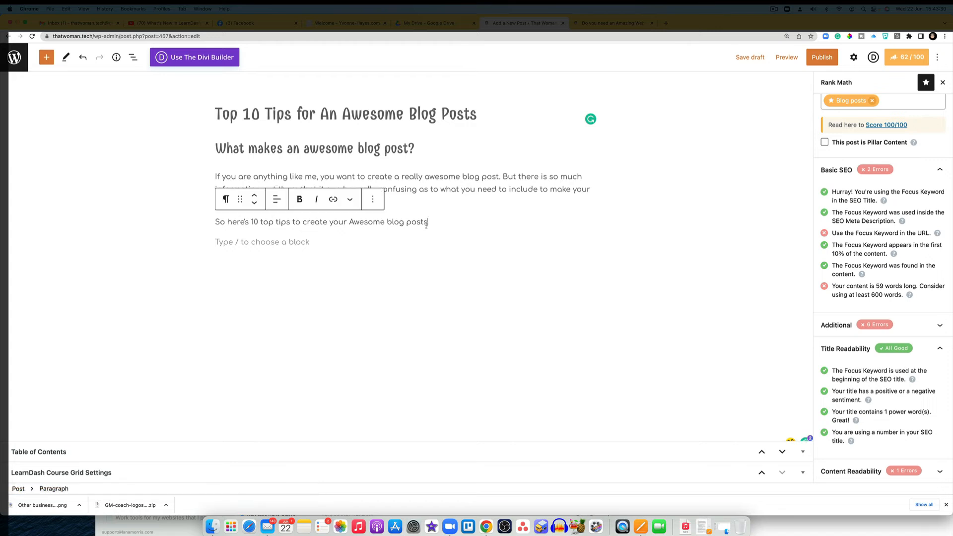
text(.)
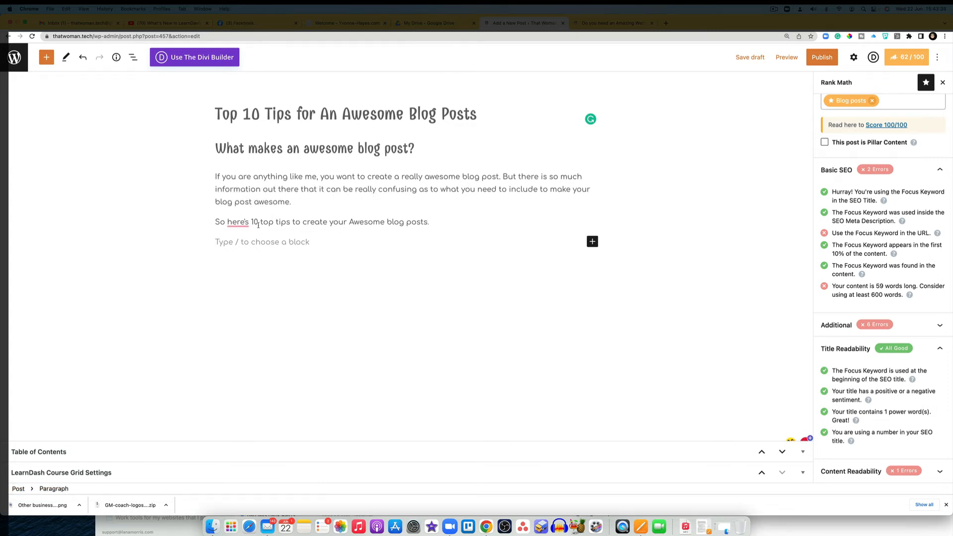
mouse_move(238, 222)
click(244, 248)
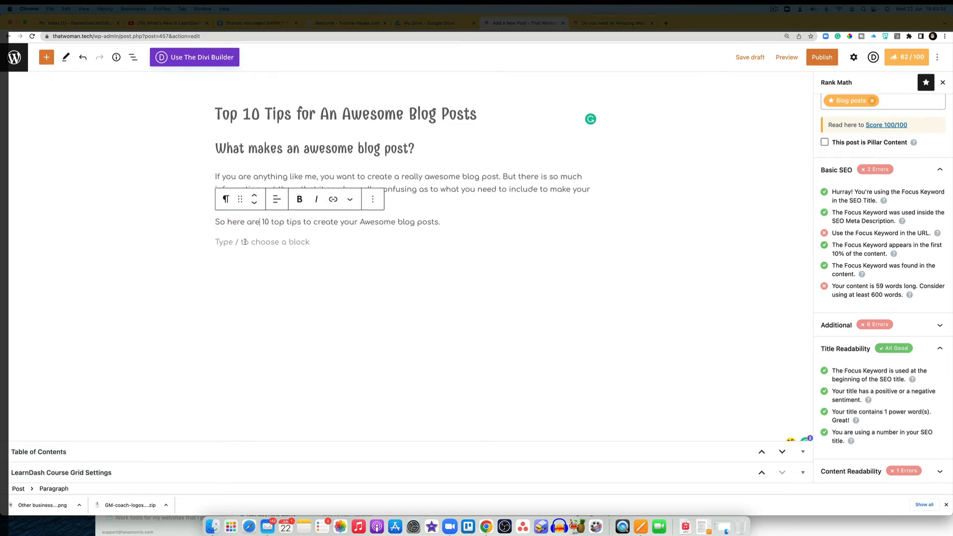
click(504, 265)
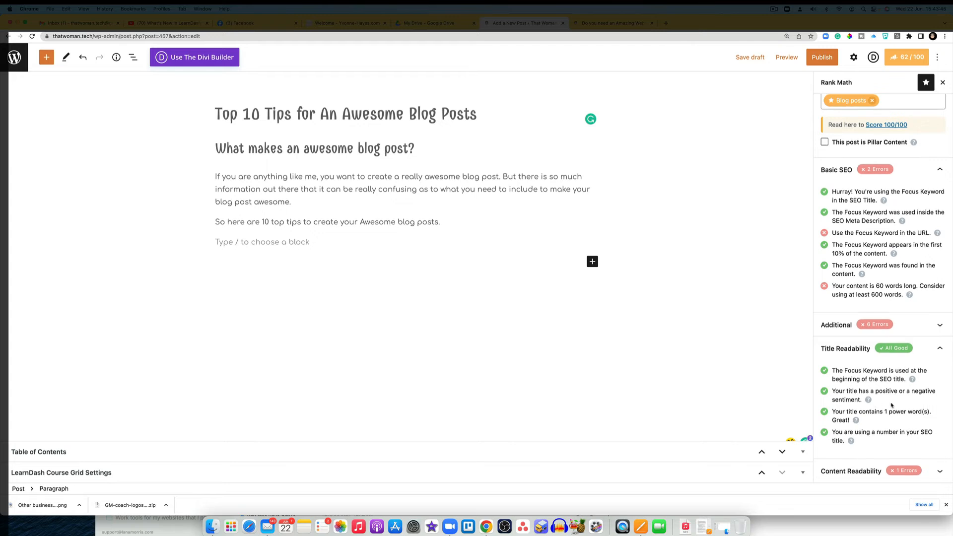
Open the Rank Math help article for the focus keyword in the URL check and read how to reach the permalink setting.
scroll(891, 405, down, 1)
click(937, 234)
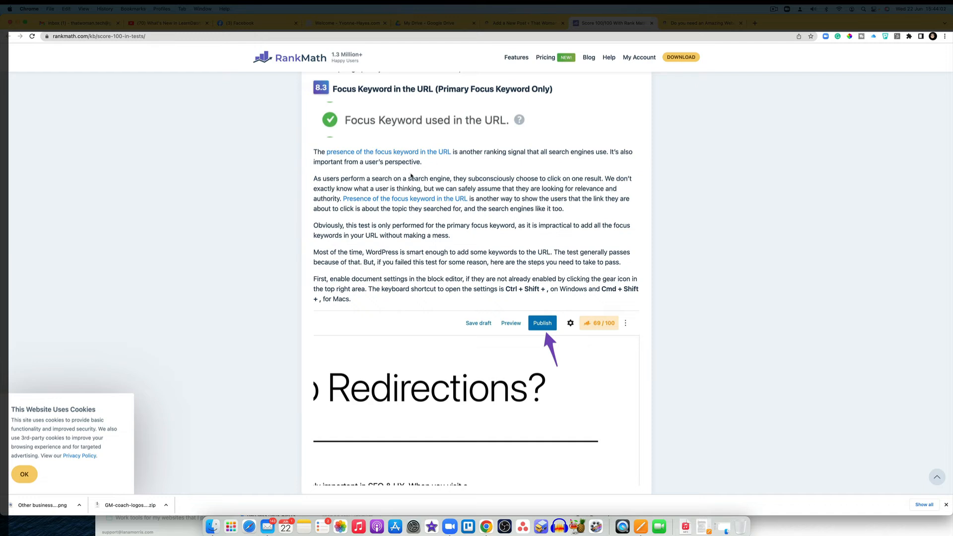
scroll(502, 369, down, 5)
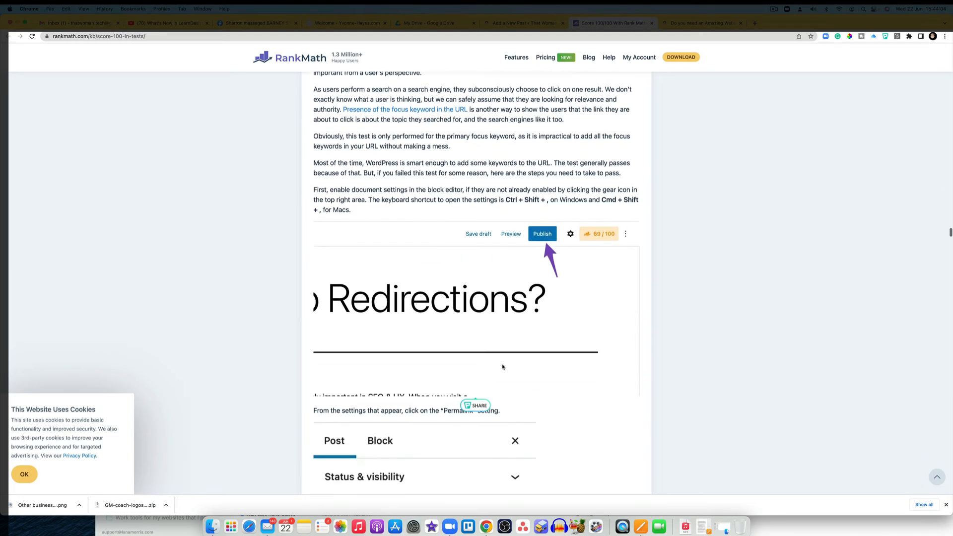
scroll(503, 367, down, 1)
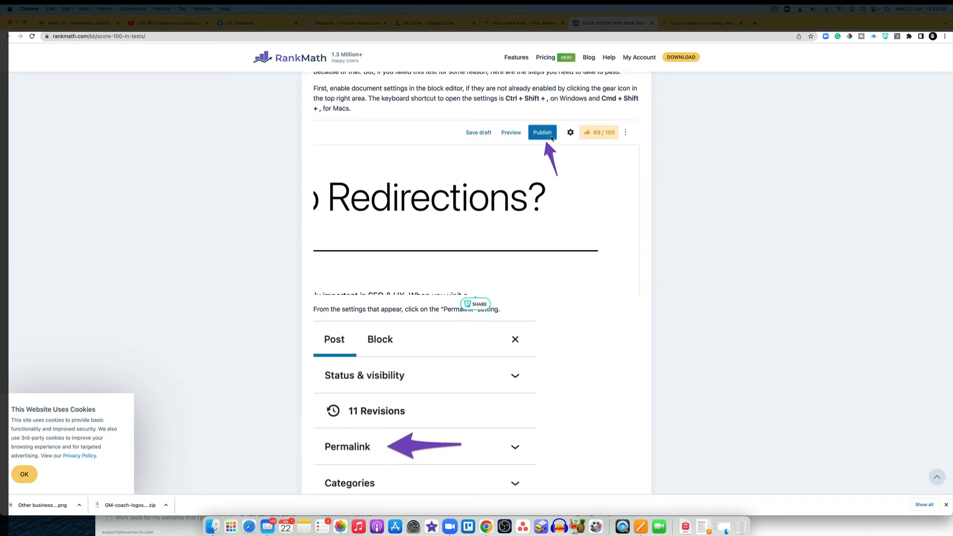
Read how to rewrite the permalink with the focus keyword, close the help article and review the post's URL preview and Basic SEO checks.
scroll(559, 222, down, 5)
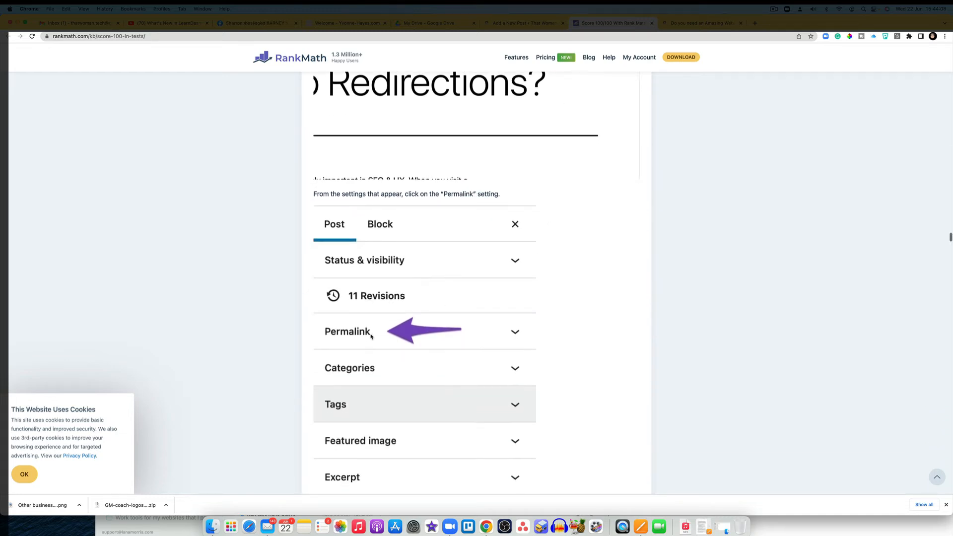
scroll(478, 344, down, 12)
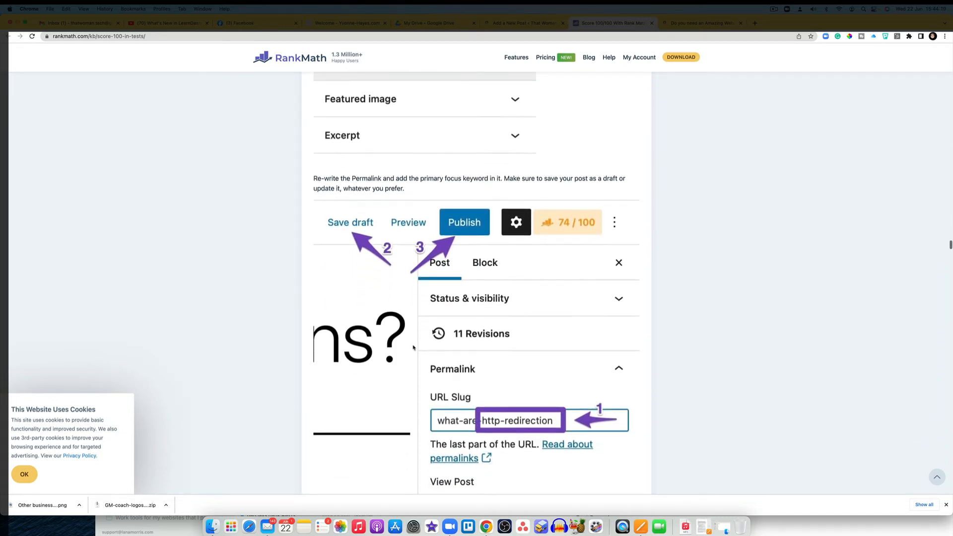
scroll(413, 347, down, 8)
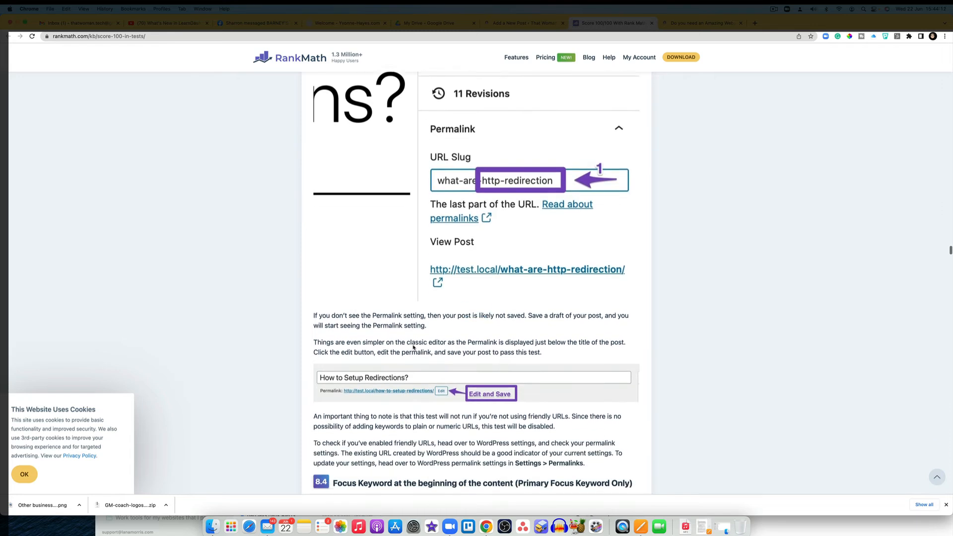
scroll(413, 347, down, 5)
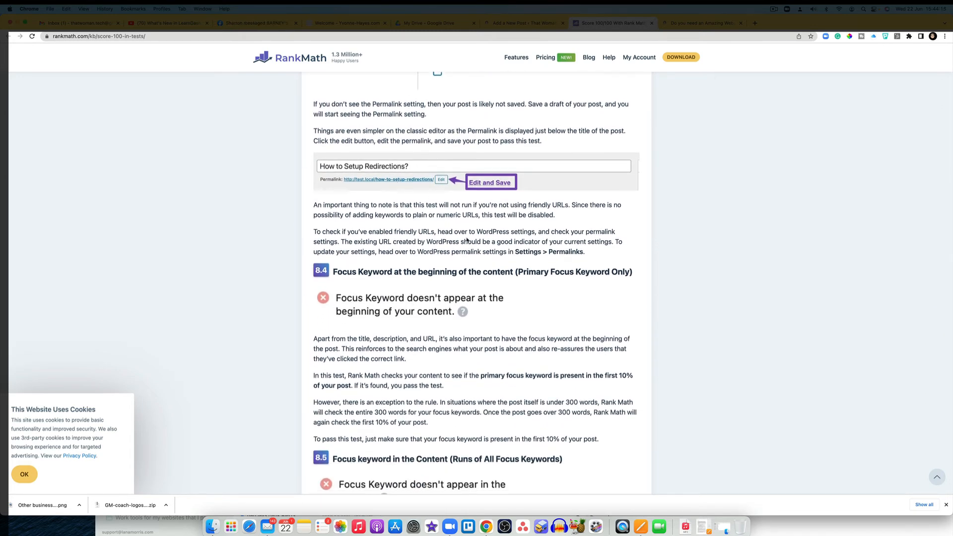
scroll(466, 240, down, 6)
scroll(471, 277, up, 11)
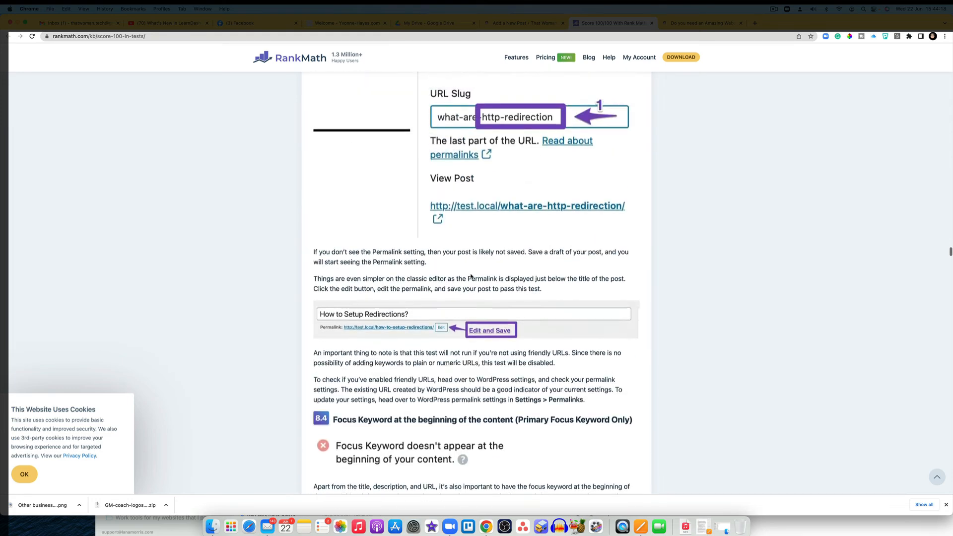
scroll(471, 276, up, 12)
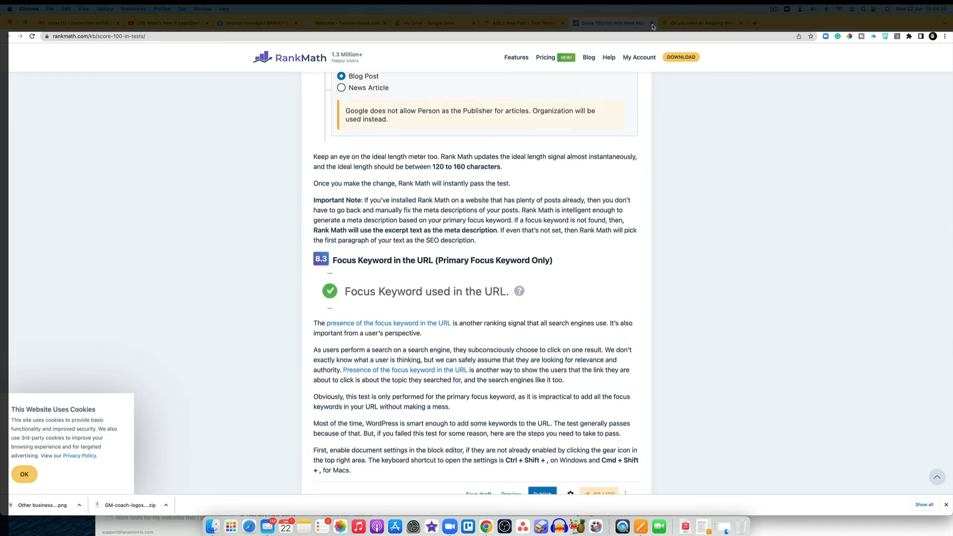
click(652, 23)
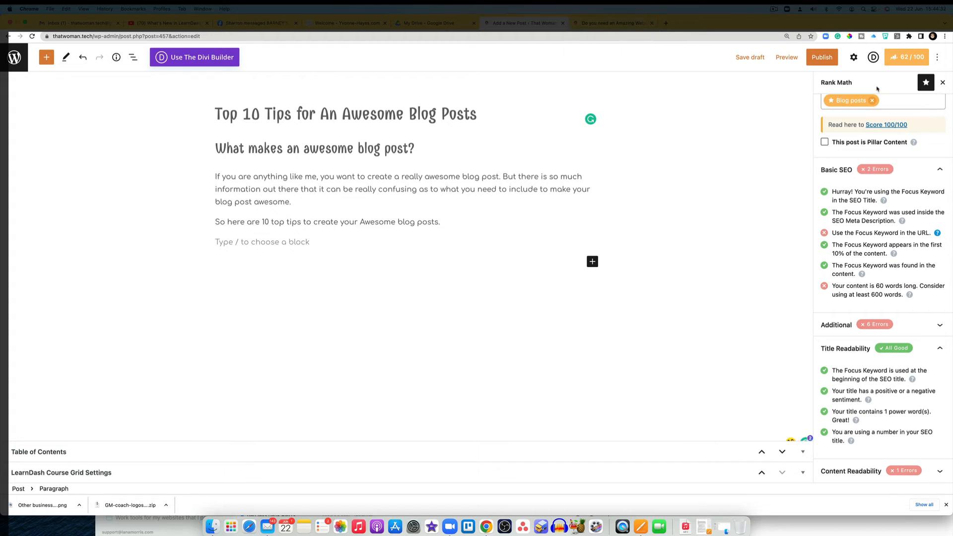
scroll(819, 216, up, 1)
scroll(820, 216, up, 1)
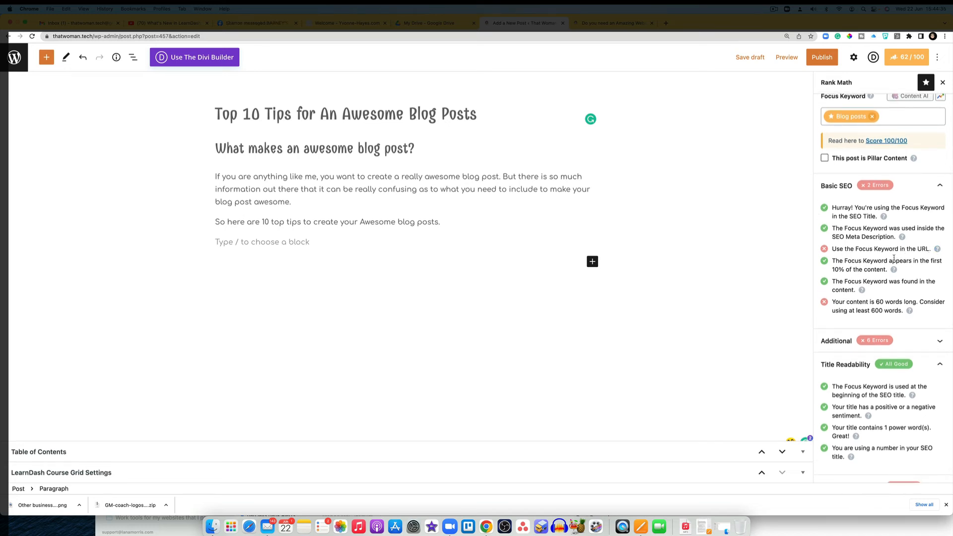
scroll(893, 257, up, 5)
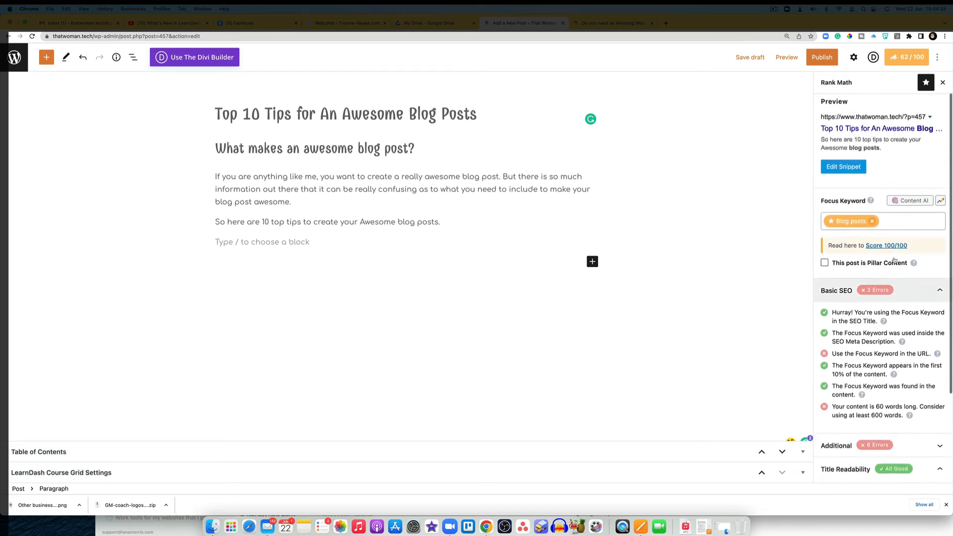
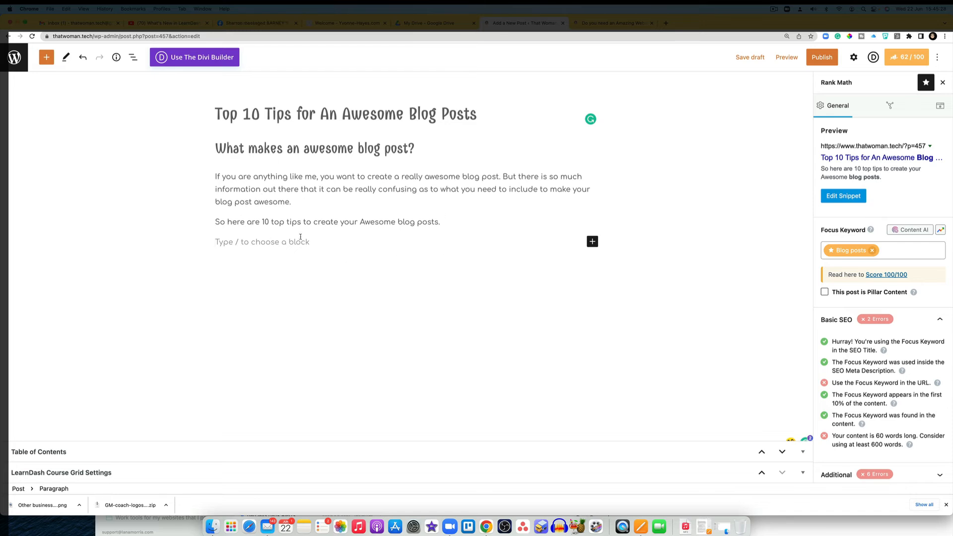
Insert an H2 heading block below the second paragraph, ready for its text.
click(592, 241)
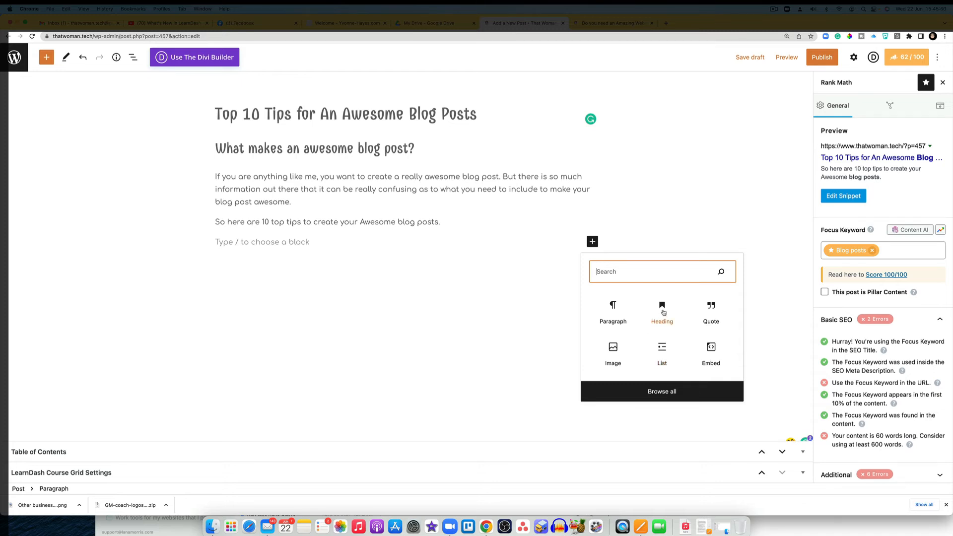
click(663, 309)
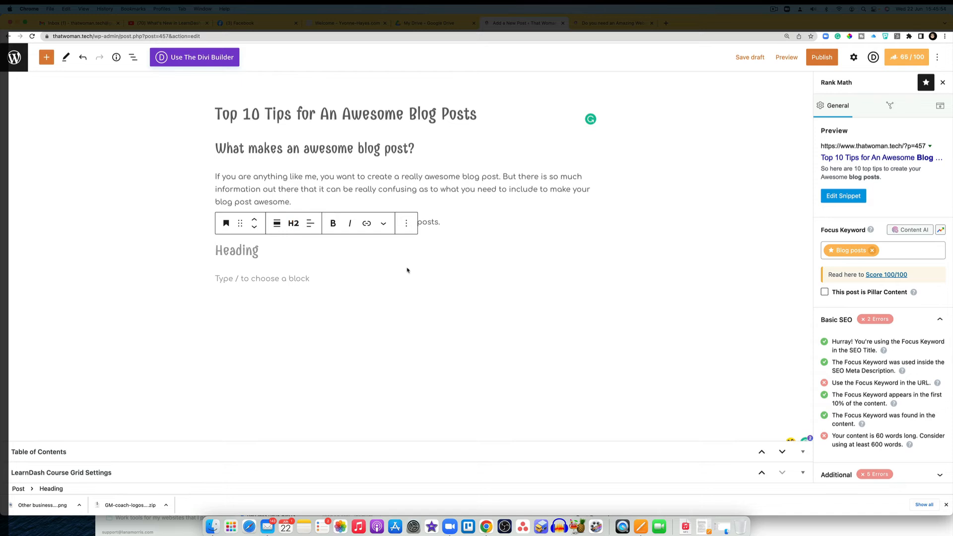
mouse_move(407, 269)
click(505, 236)
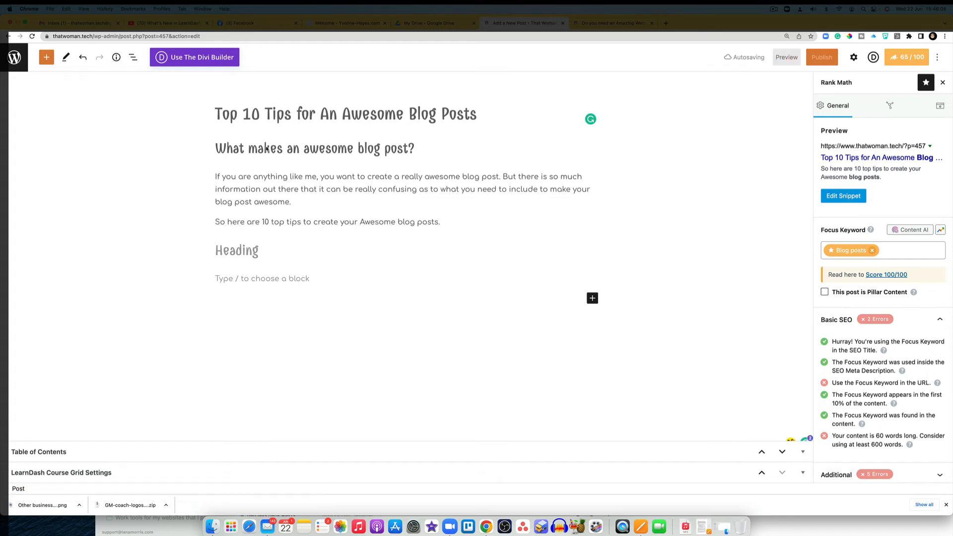
click(233, 250)
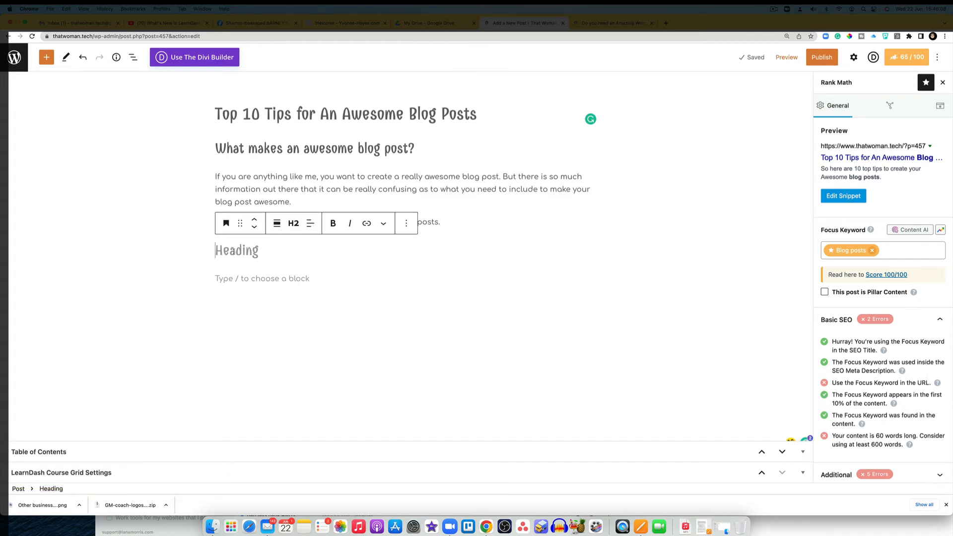
text(Tip)
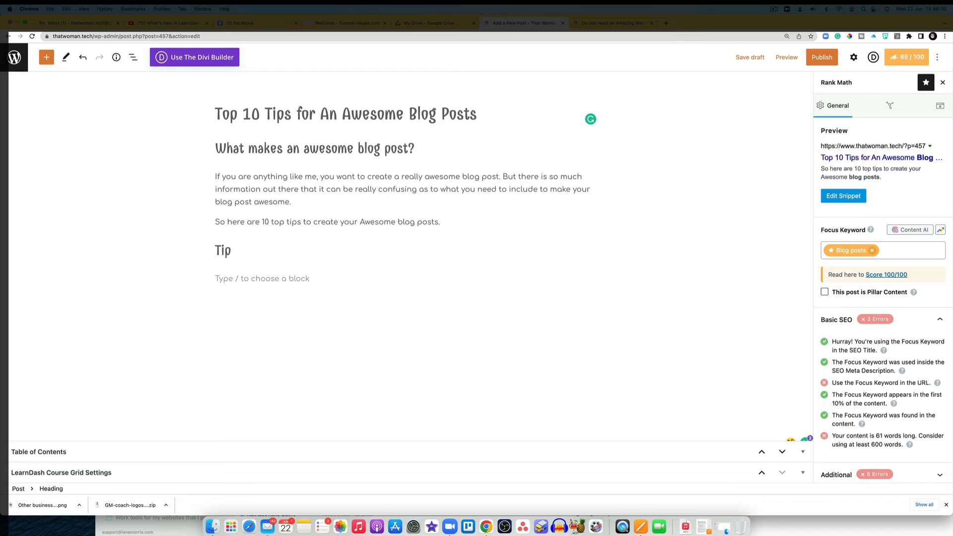
key(BackSpace)
key(BackSpace)
key(BackSpace)
key(BackSpace)
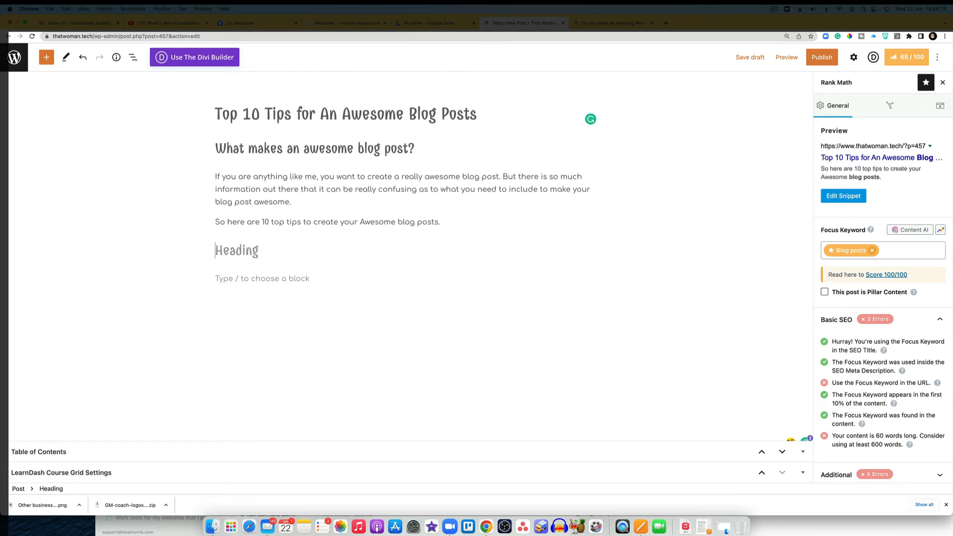
Enter "The Awesome Blog Post List" as the heading text and start a new block below it.
text(THe A)
key(BackSpace)
key(BackSpace)
key(BackSpace)
key(BackSpace)
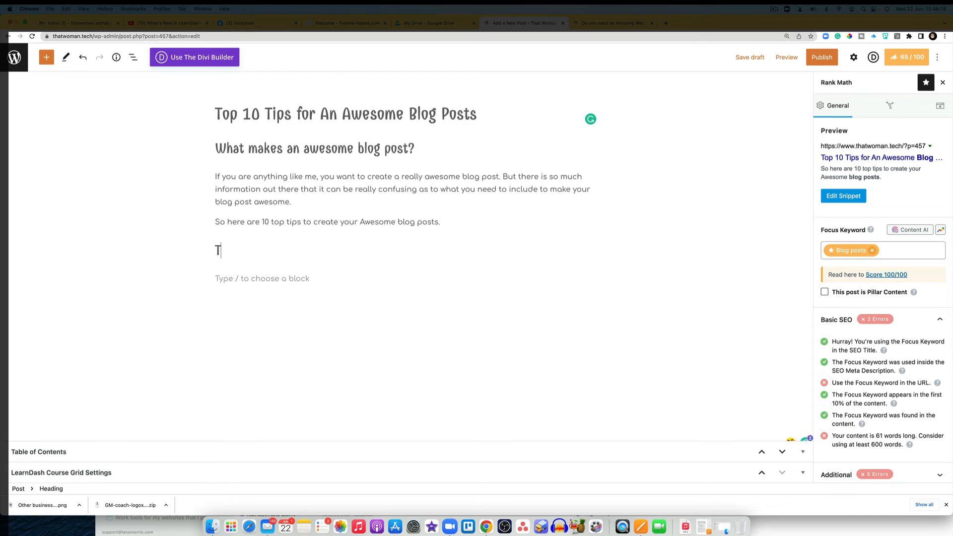
text(he)
key(BackSpace)
key(BackSpace)
text(he Awesome )
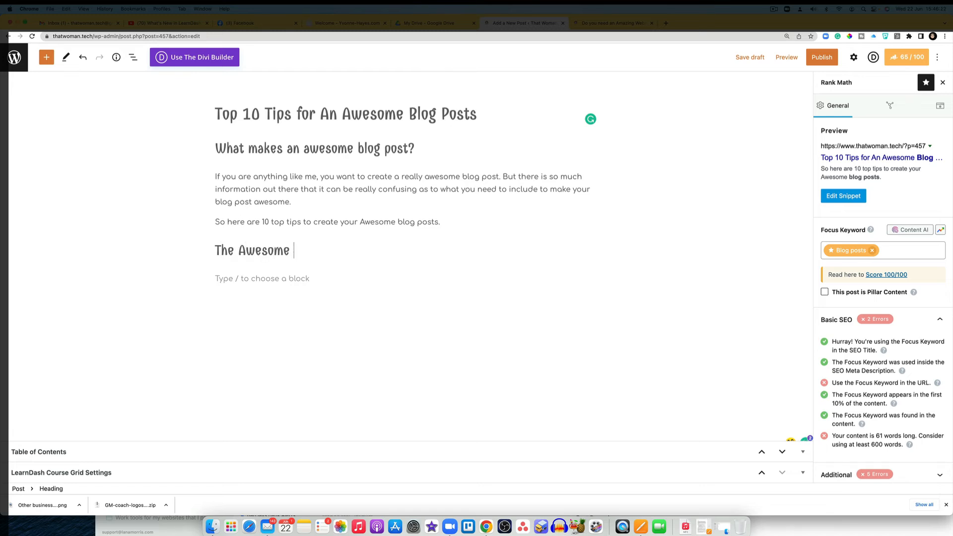
text(Blog Post List)
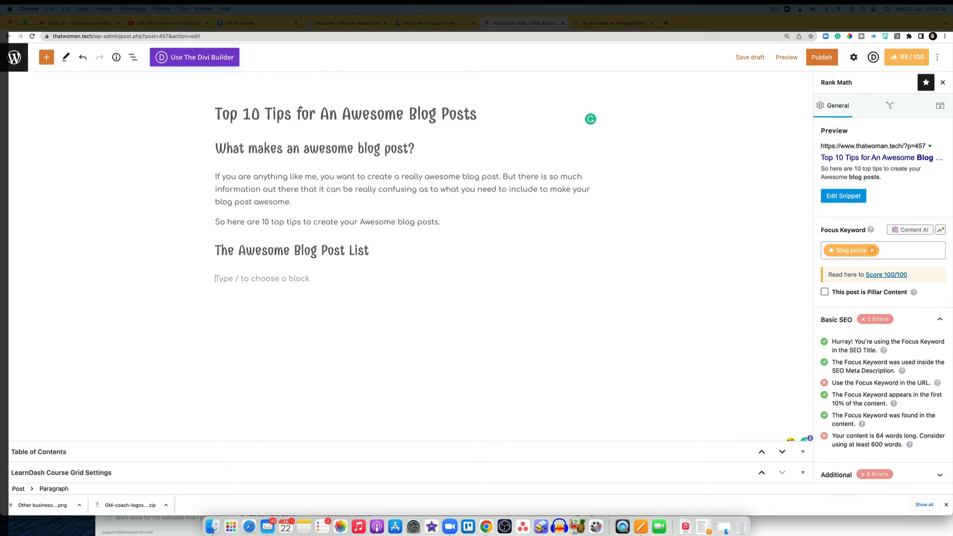
key(Return)
Insert a numbered list below the heading with "Compelling Title" as its first item.
click(592, 278)
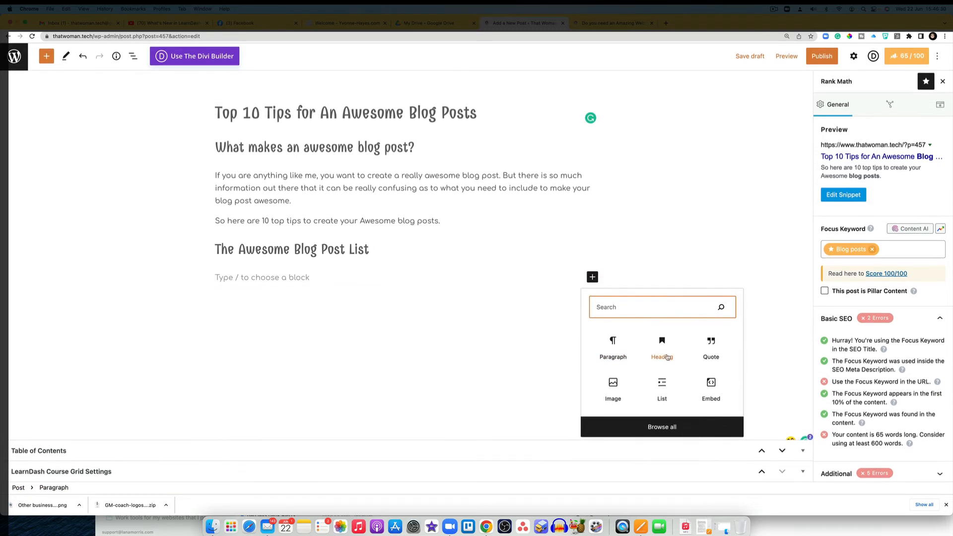
click(659, 387)
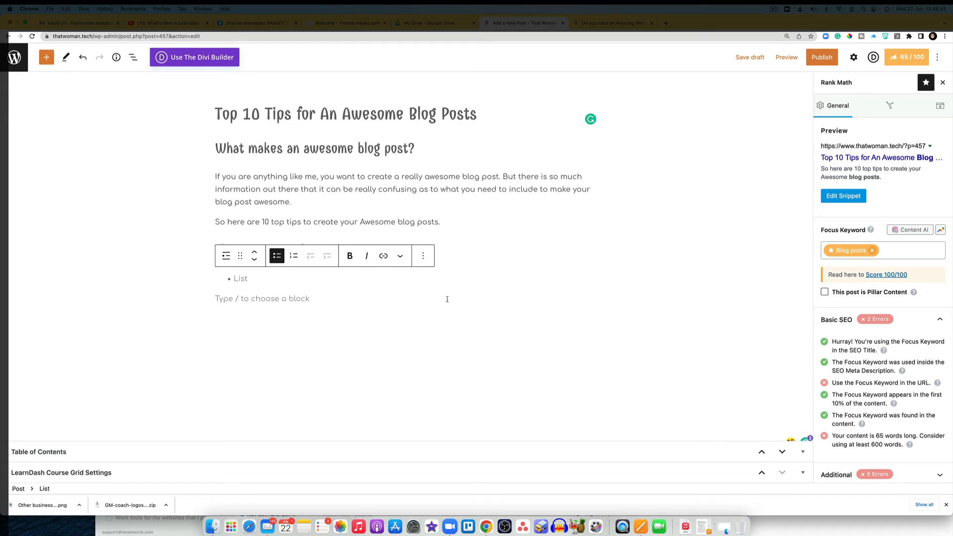
click(293, 256)
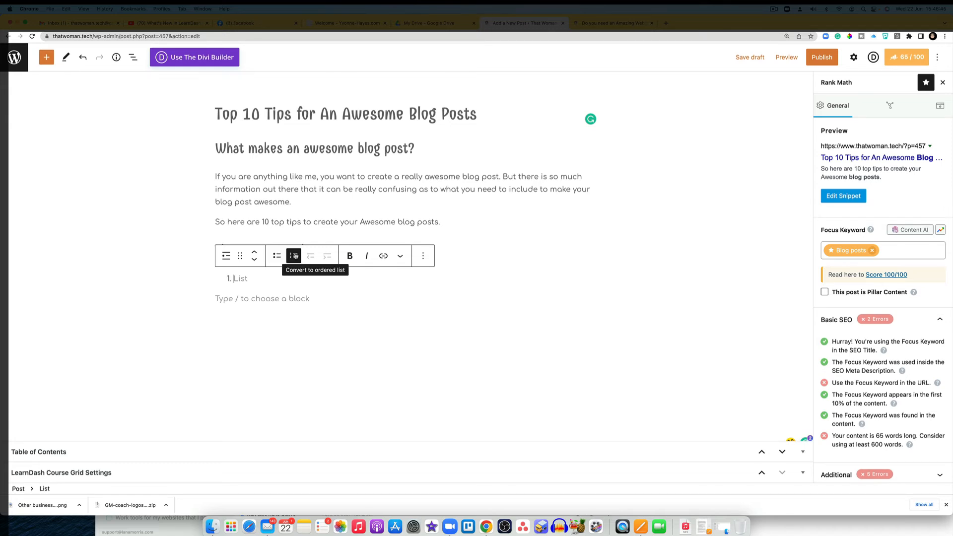
mouse_move(367, 288)
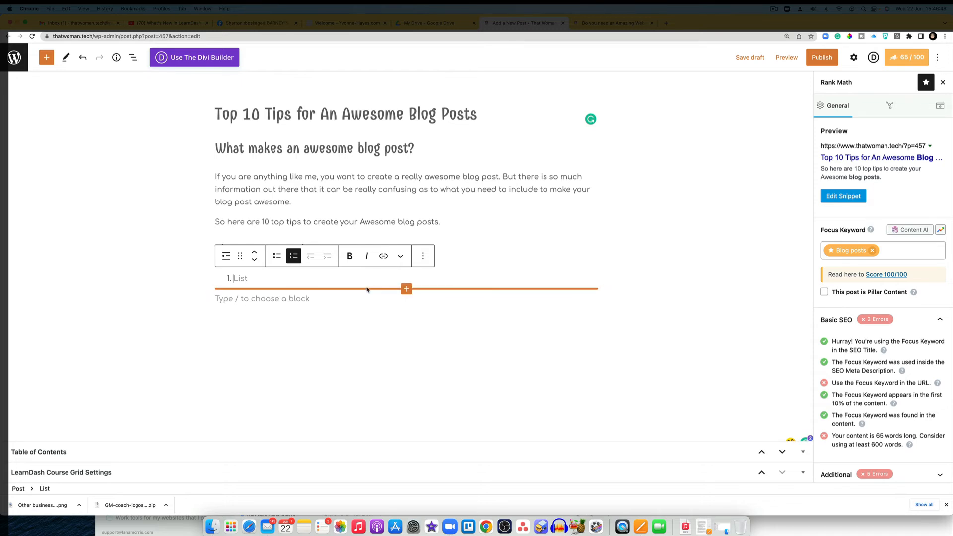
text(Compel)
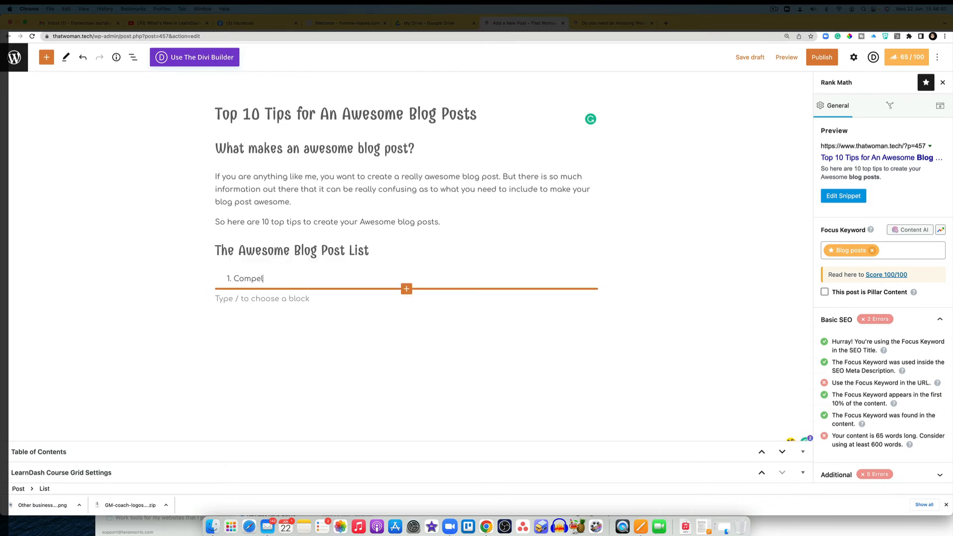
text(ling Title)
key(Return)
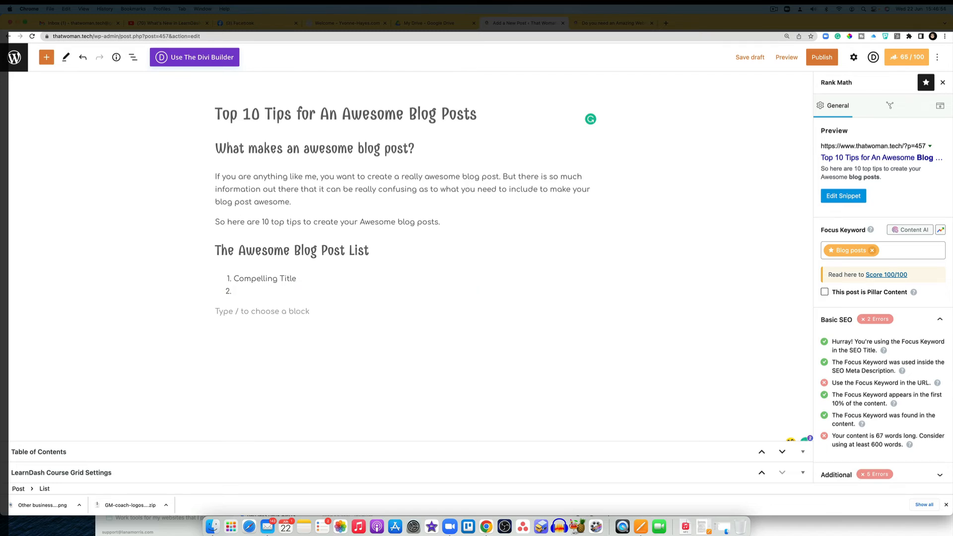
Add the second list item "Use the SEO keyword in the title", accepting the suggested article "the".
text(Use the SEO keyword in)
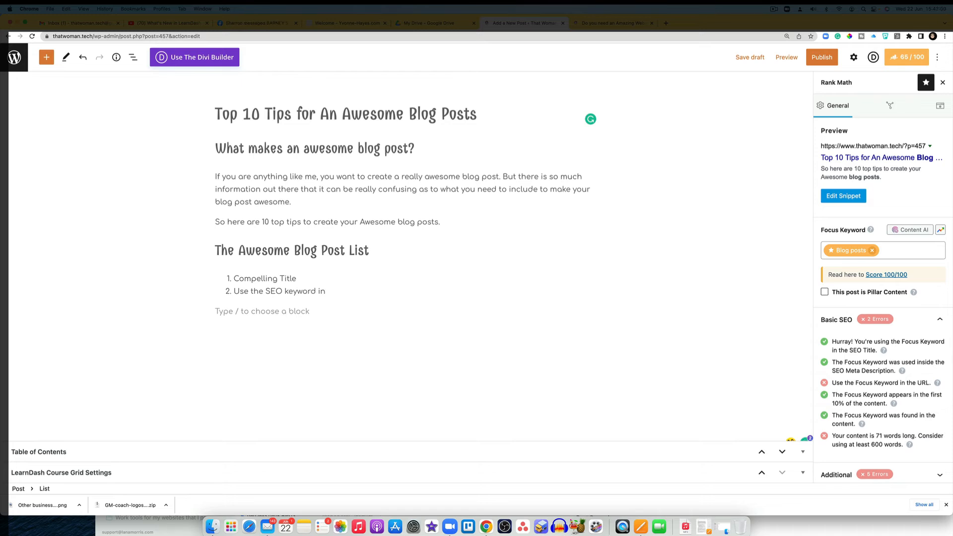
text( title)
key(Return)
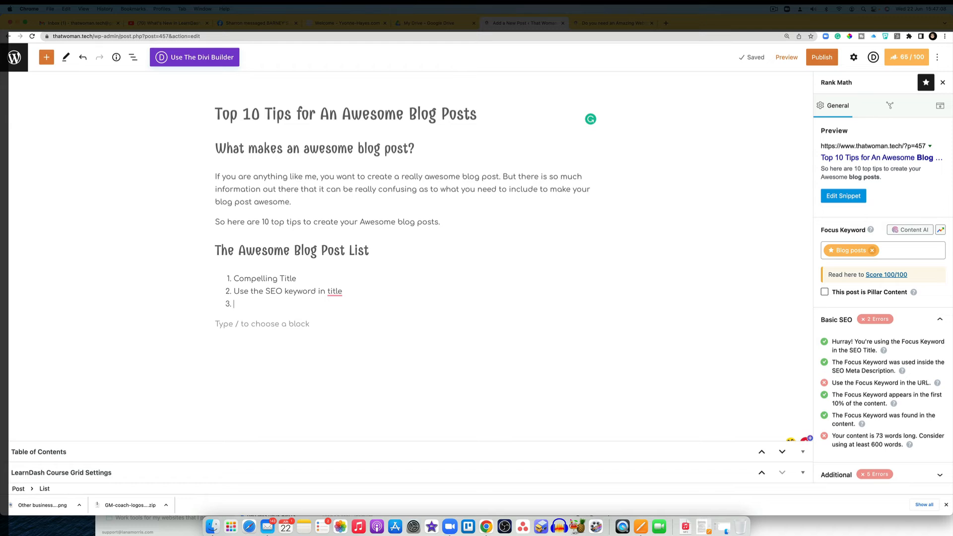
mouse_move(334, 291)
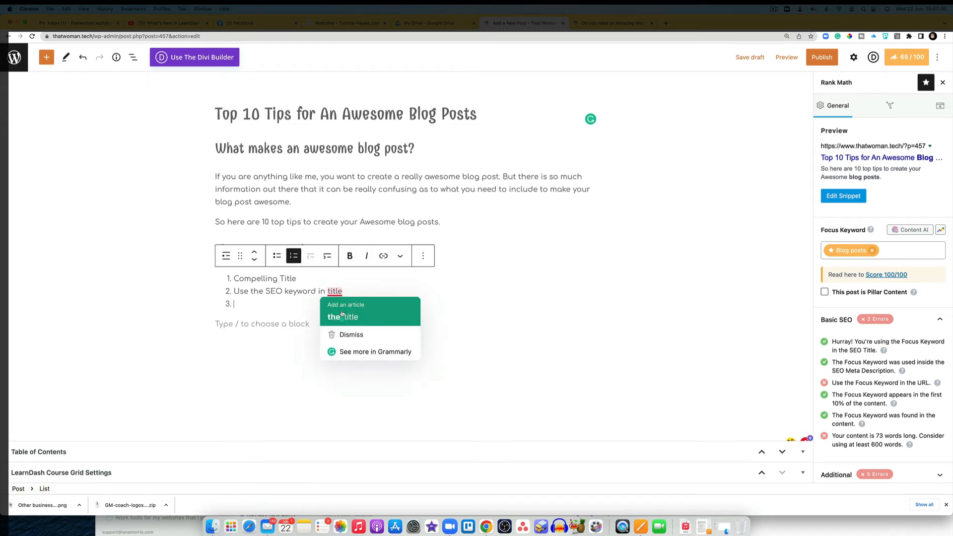
click(343, 315)
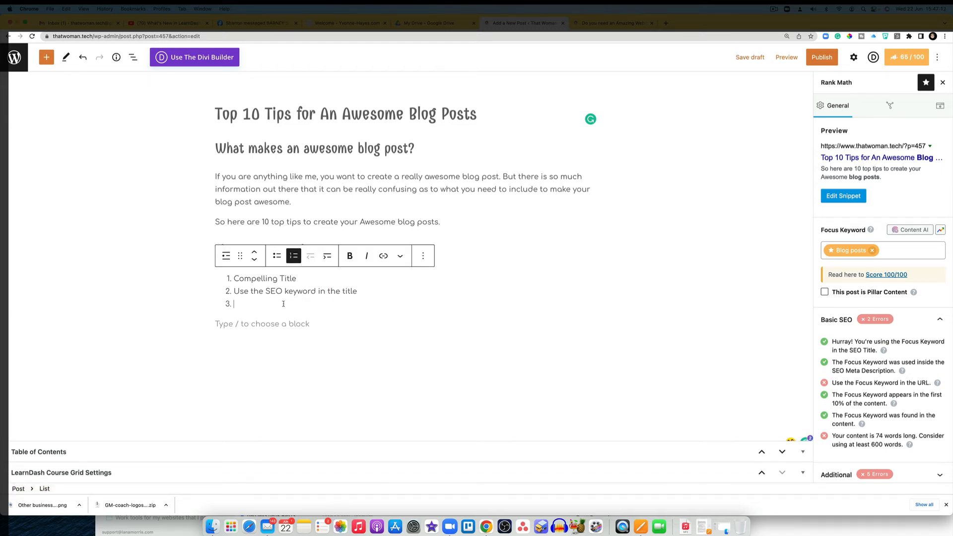
Add "Short helpful paragraphs" as the third list item.
text(Short p)
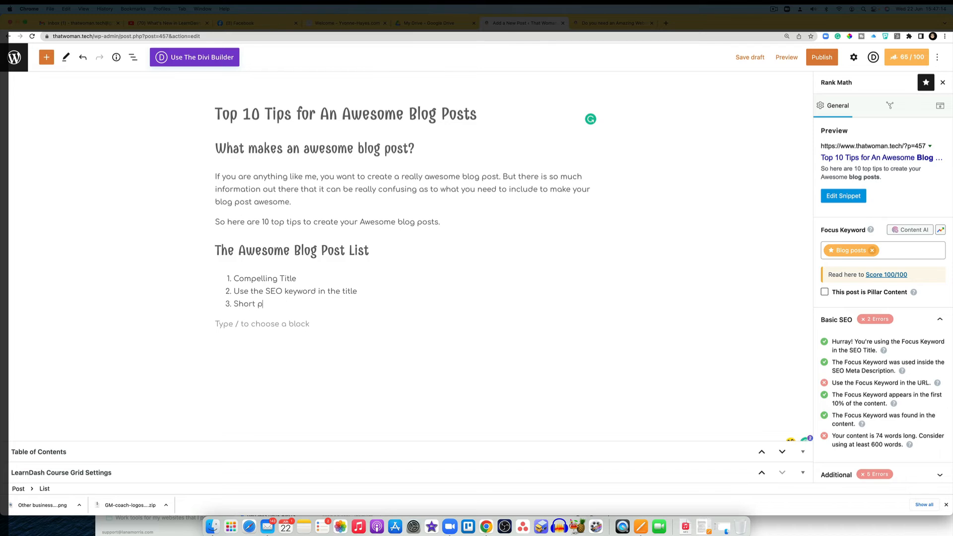
key(BackSpace)
key(BackSpace)
text(helpful paragraphs)
key(Return)
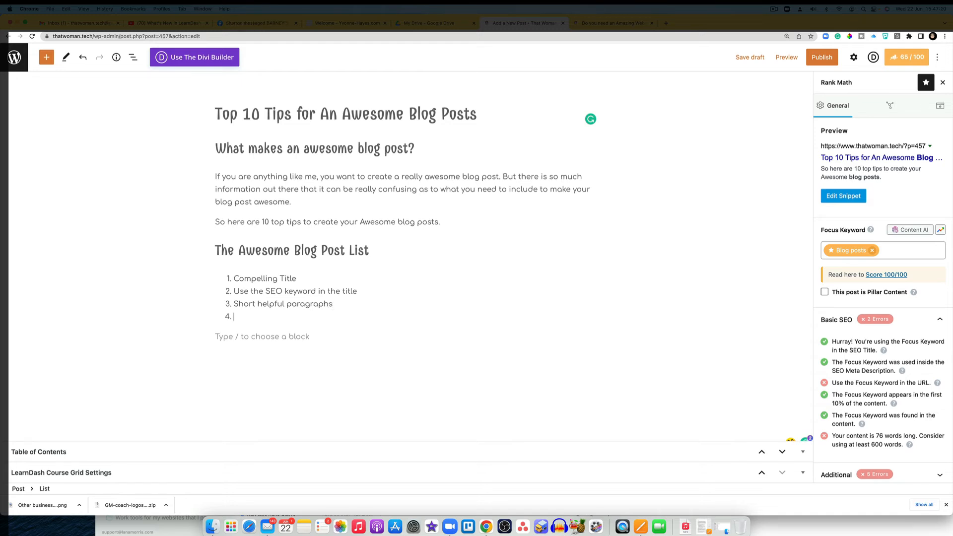
Add "Use an SEO builder" as the fourth list item.
text(Use an SEO builder/)
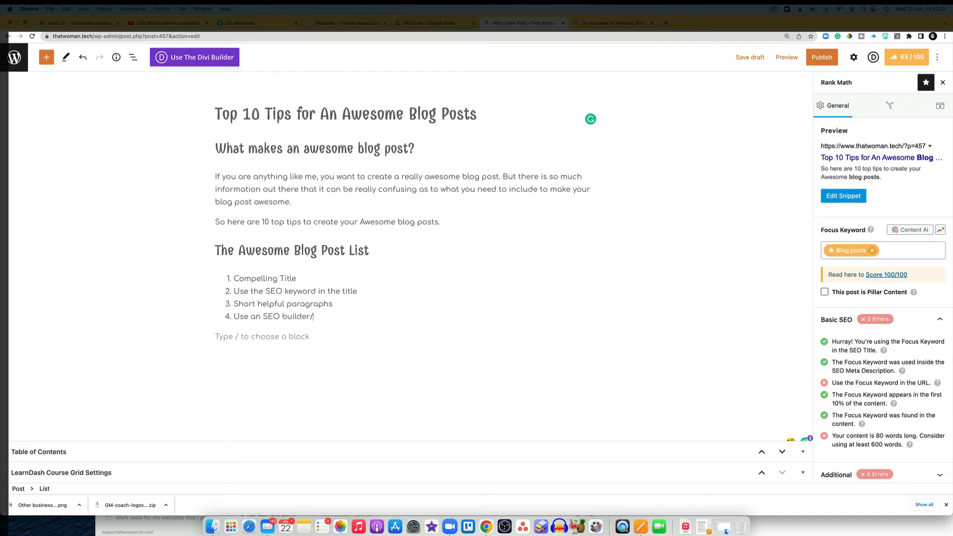
text(r)
key(BackSpace)
key(Return)
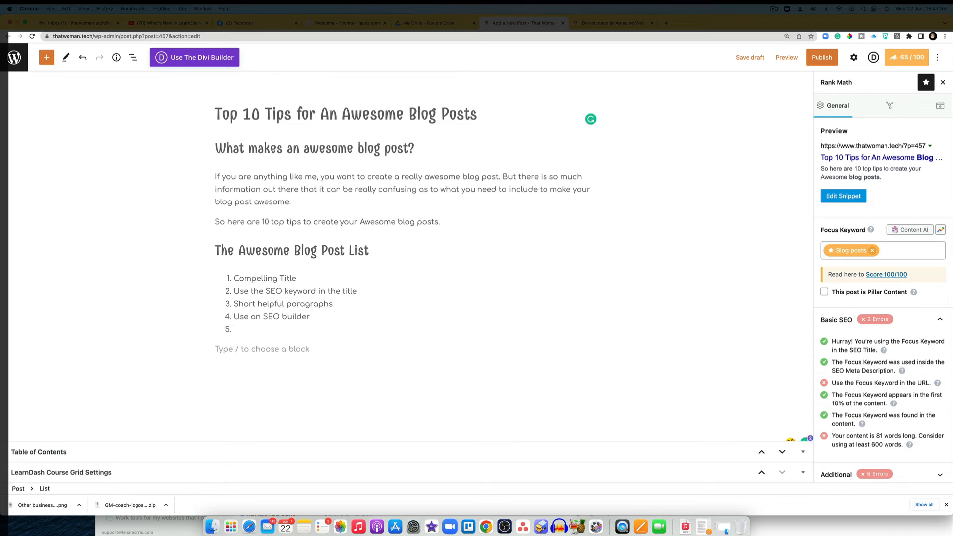
Add "Great optimised feature image" as the fifth list item and start a sixth.
text(Great optimised i)
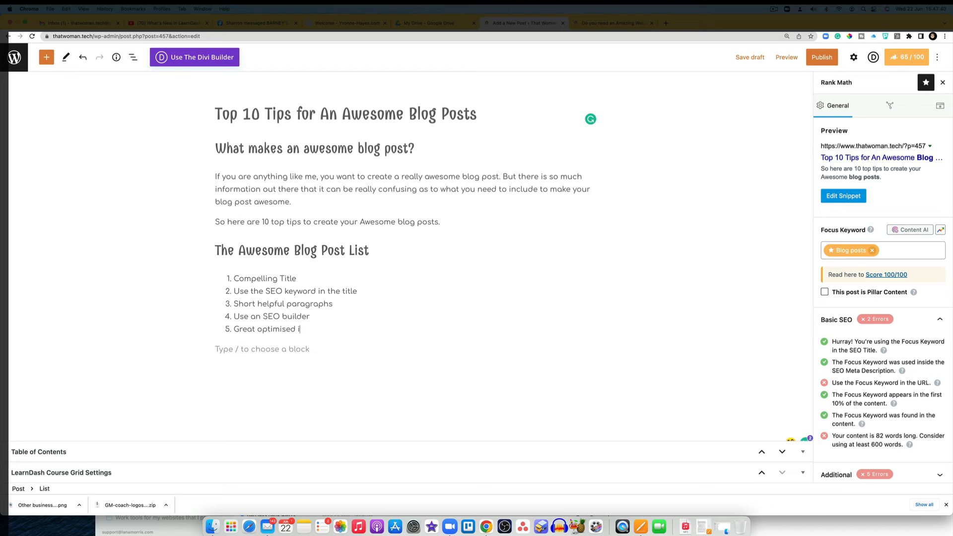
key(BackSpace)
text(feature image)
key(Return)
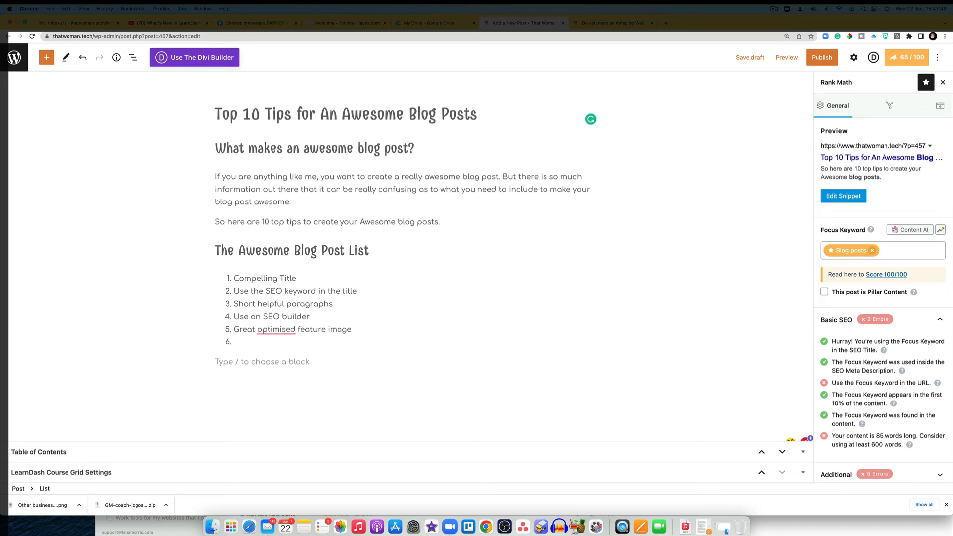
Write "Make the blog post a decent length word count wise" as the sixth list item.
key(BackSpace)
text(K)
key(BackSpace)
text(A)
key(BackSpace)
text(Make the blog post a decent len)
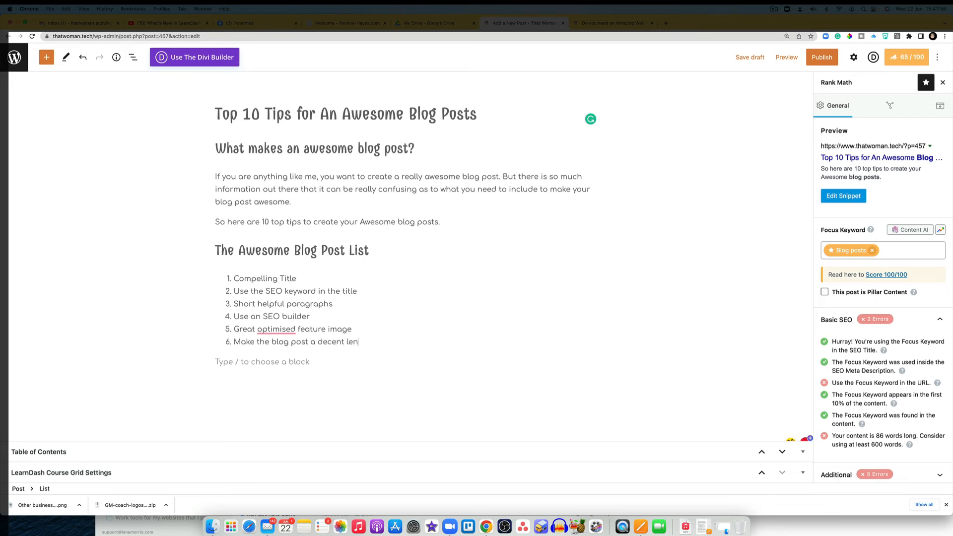
text(gth word co)
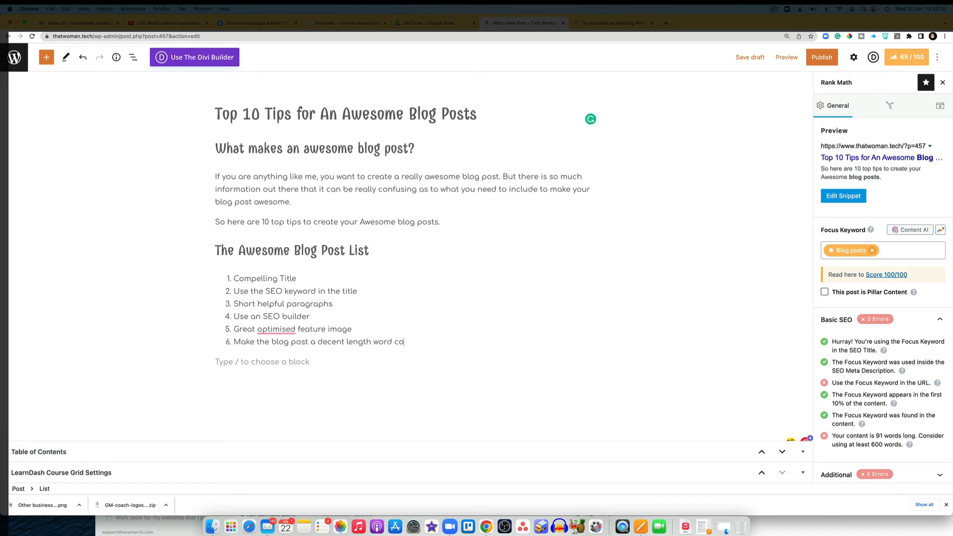
text(unt wise)
key(Return)
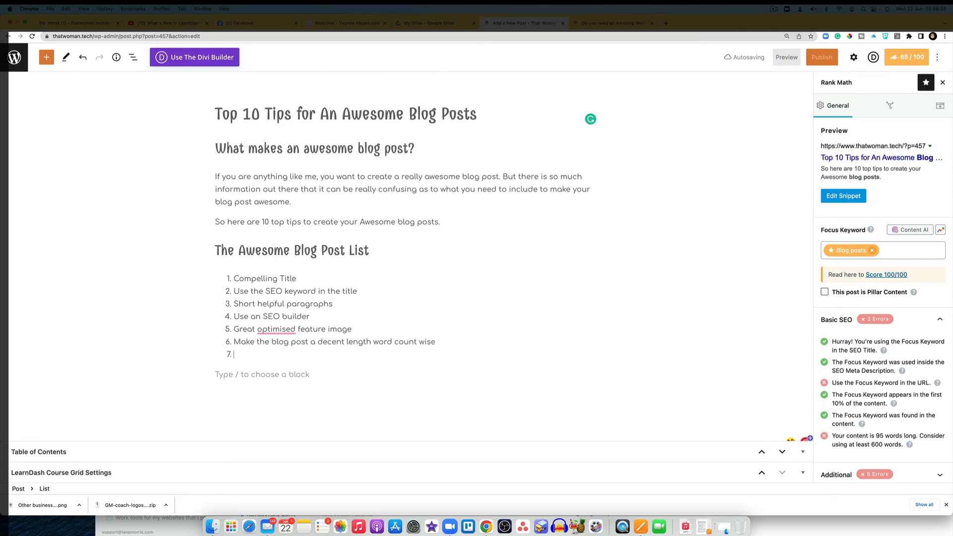
Add "Sprinkle your keyword in the blog" as the seventh list item.
text(sr)
key(BackSpace)
key(BackSpace)
text(S)
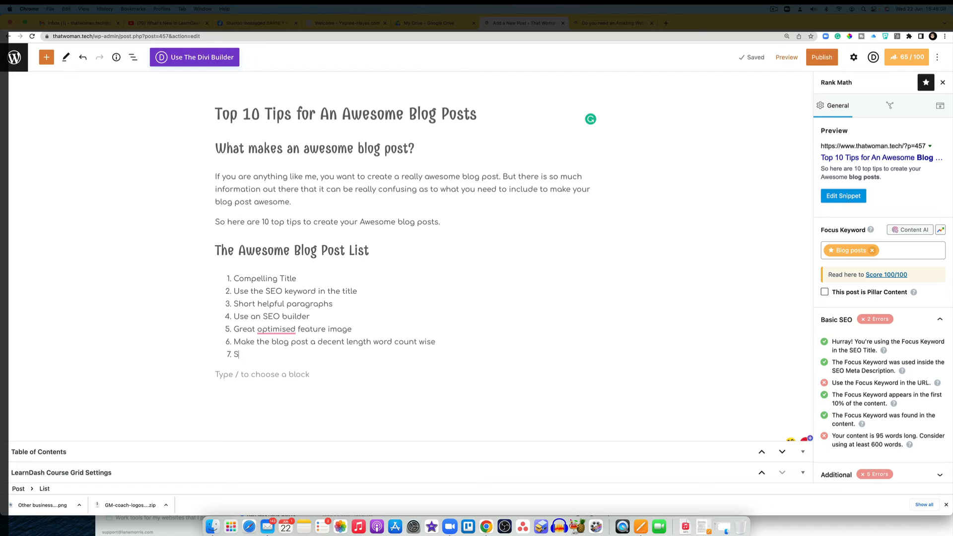
text(prikle )
text(nk)
text(kle your )
text(keywords i)
text( in the )
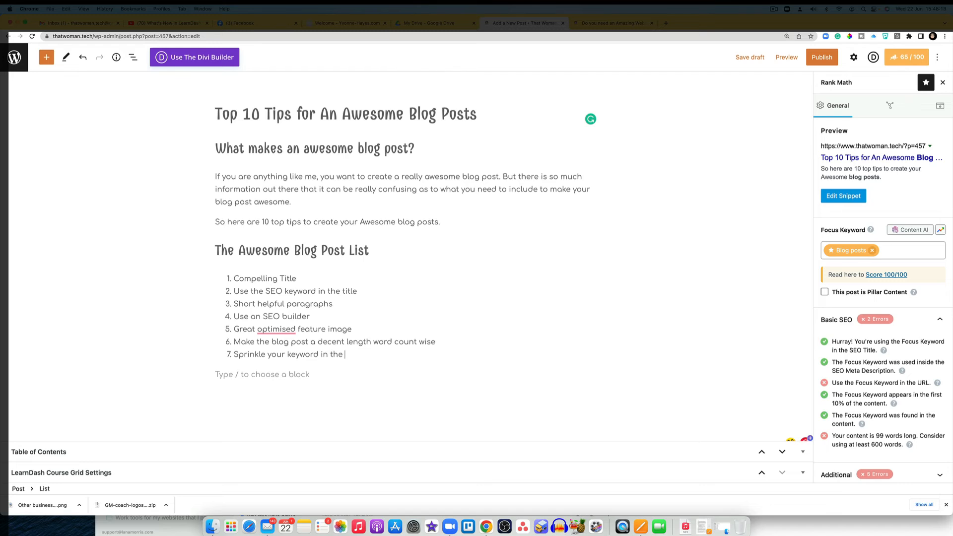
text(blog)
key(Return)
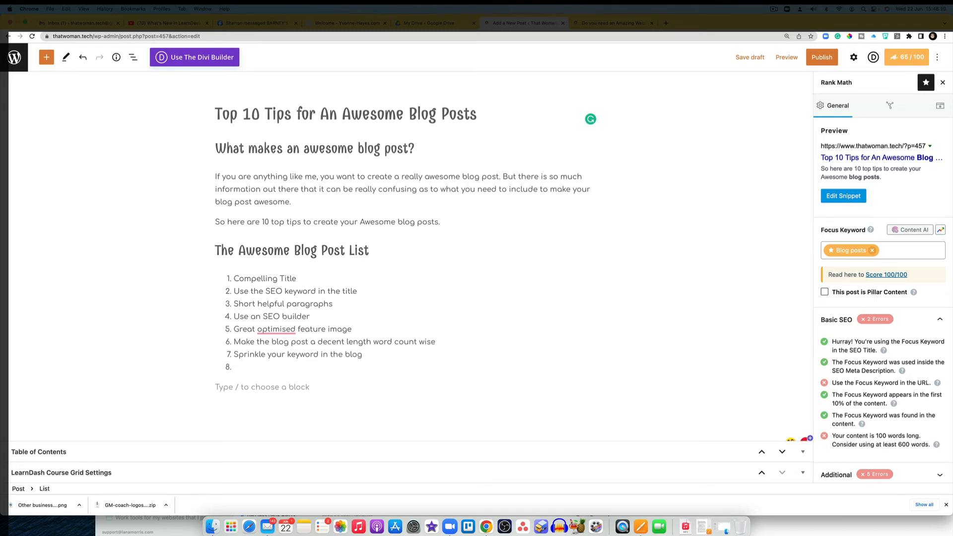
Add "Ensure you have a good, easy to read framework" as the eighth list item.
text(Ensure you have a good,)
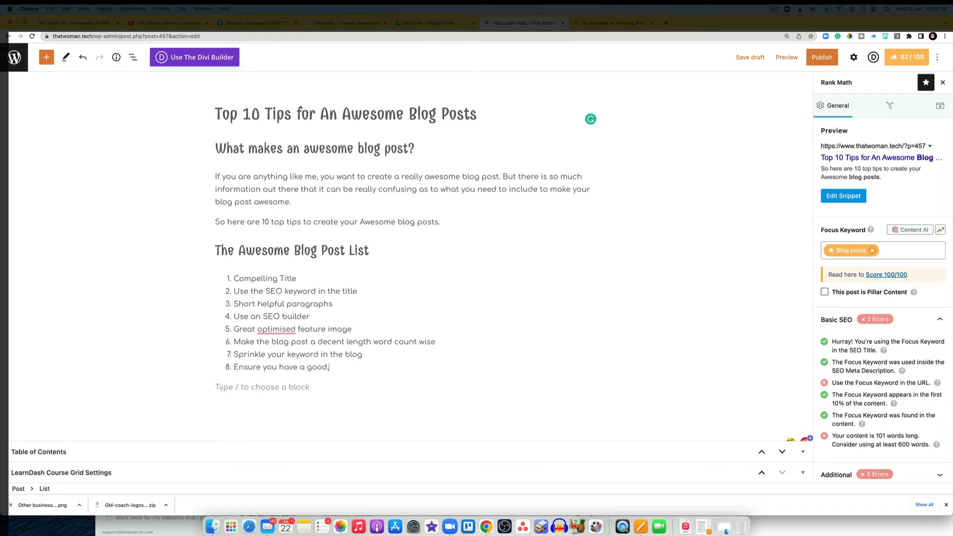
text( easy to read framewor)
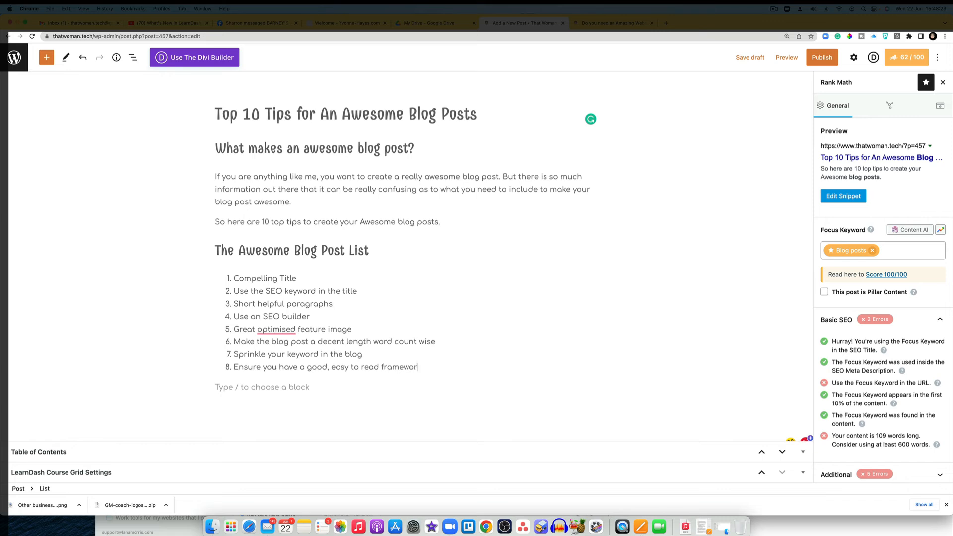
text(k)
key(Return)
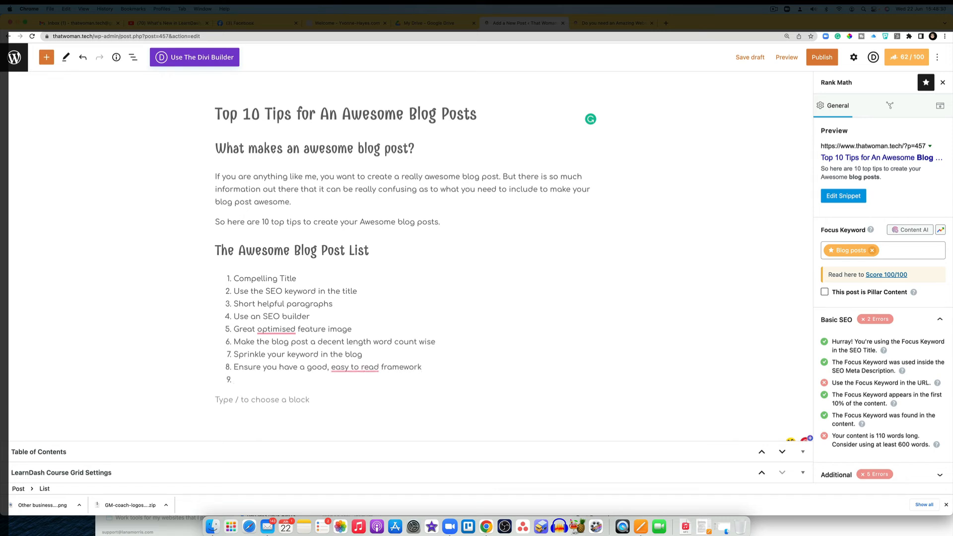
Add "Use AIDA as a way to formulate your blog" as the ninth list item.
text(Use AID)
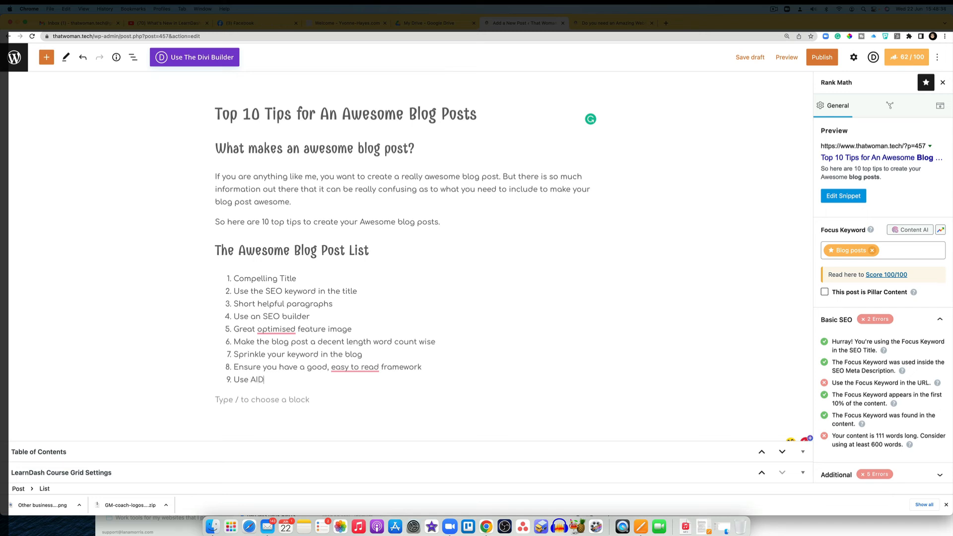
text(A as a woy to formulate )
text(your blog)
key(Return)
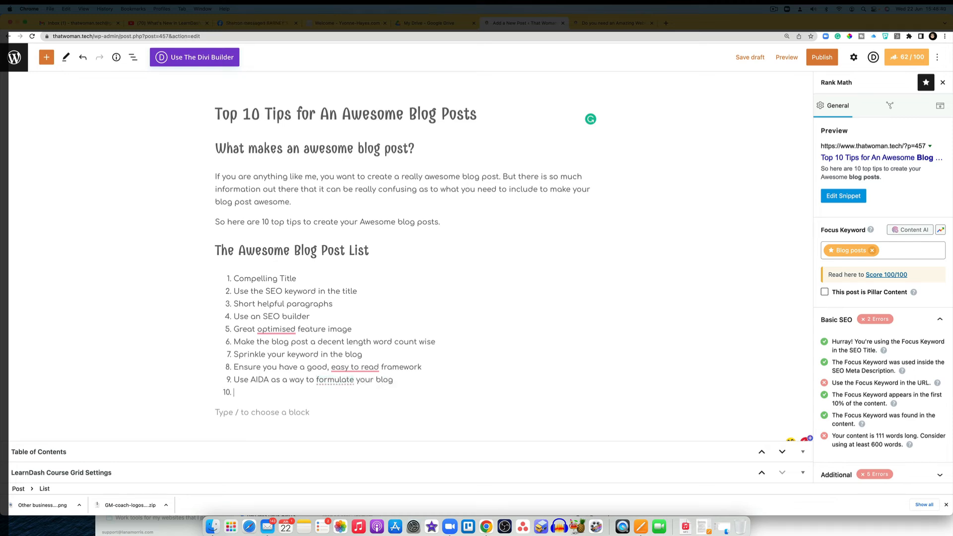
Add "Stuck for blog post ideas? Have a look at generators" as the tenth list item.
text(Stuck f)
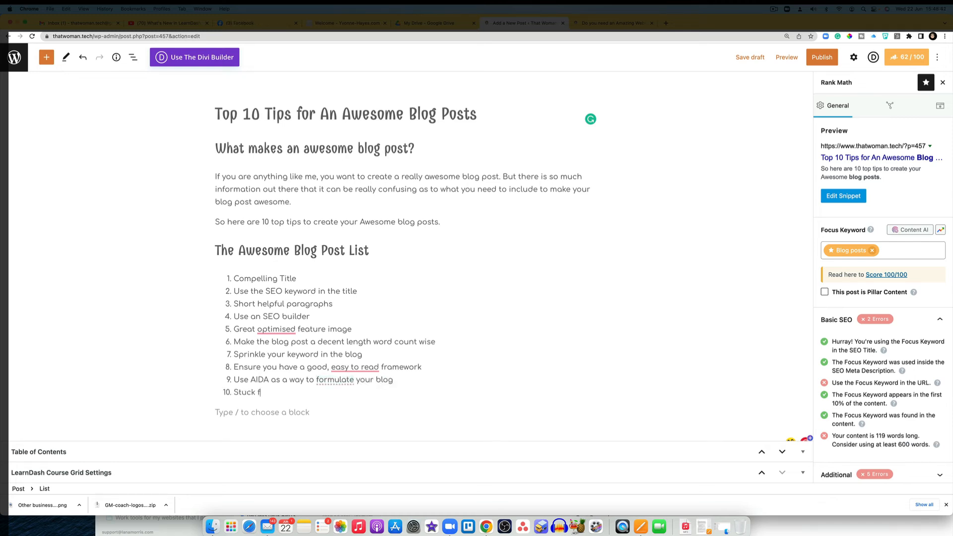
text(or blog post ideas)
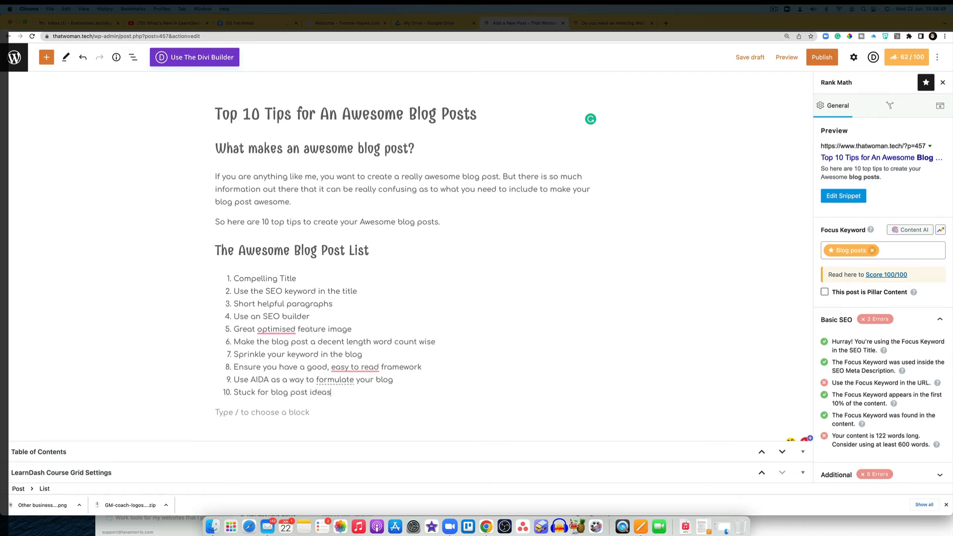
text(? Have a look at geneat)
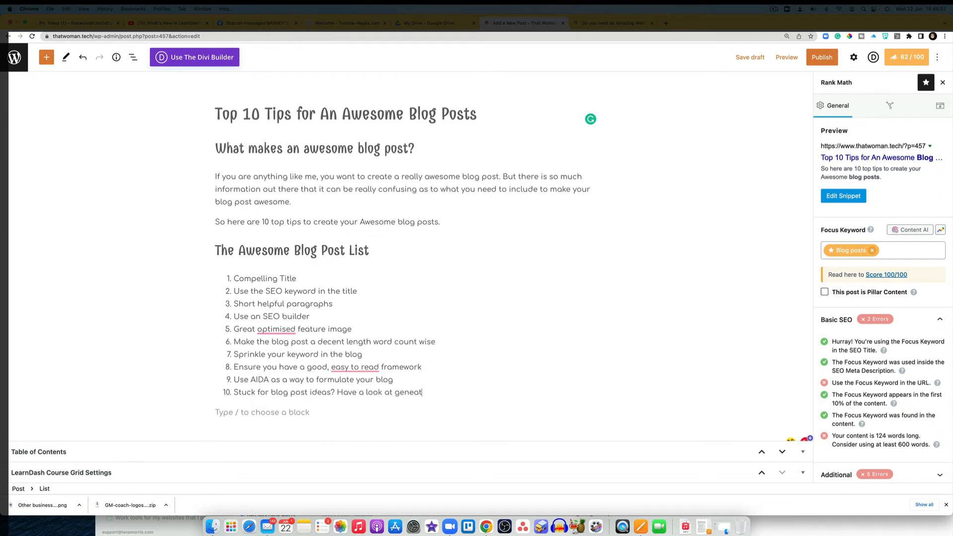
key(BackSpace)
key(BackSpace)
text(rators)
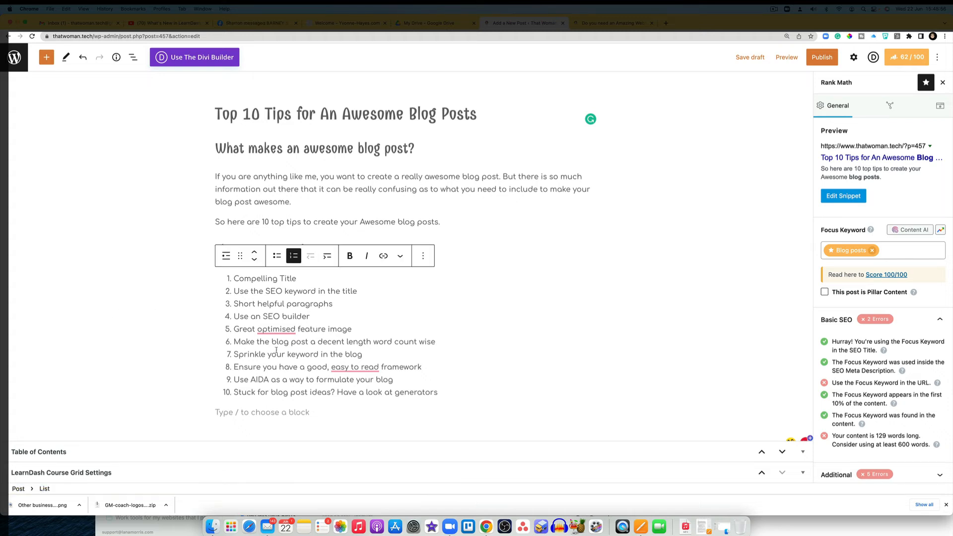
Insert a heading block below the list reading "Awesome Blog Post #1- A Compelling Title", followed by an empty paragraph.
mouse_move(275, 330)
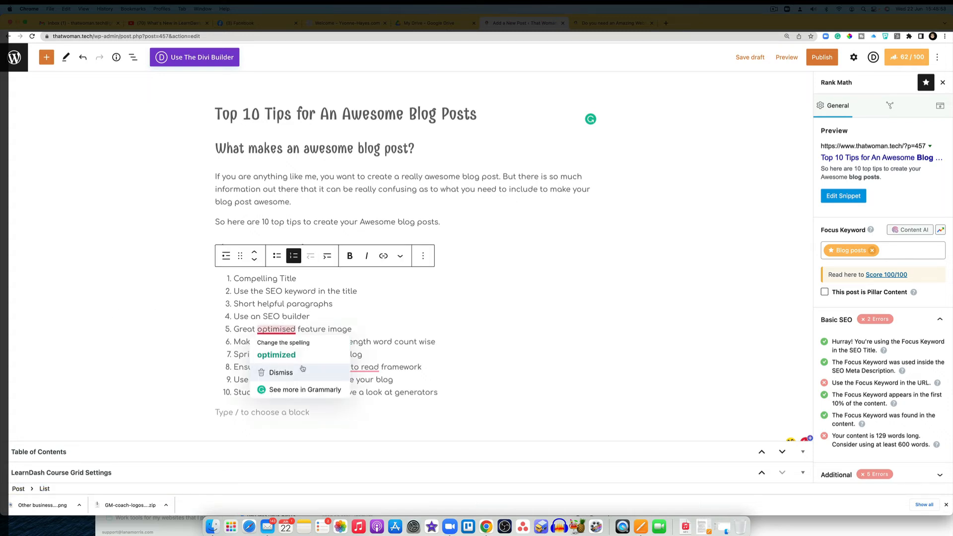
click(315, 414)
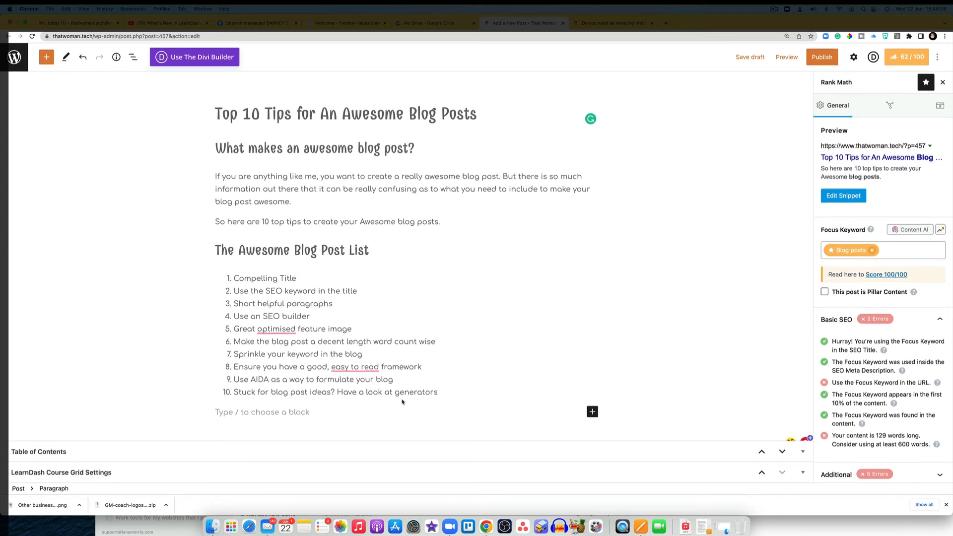
click(593, 413)
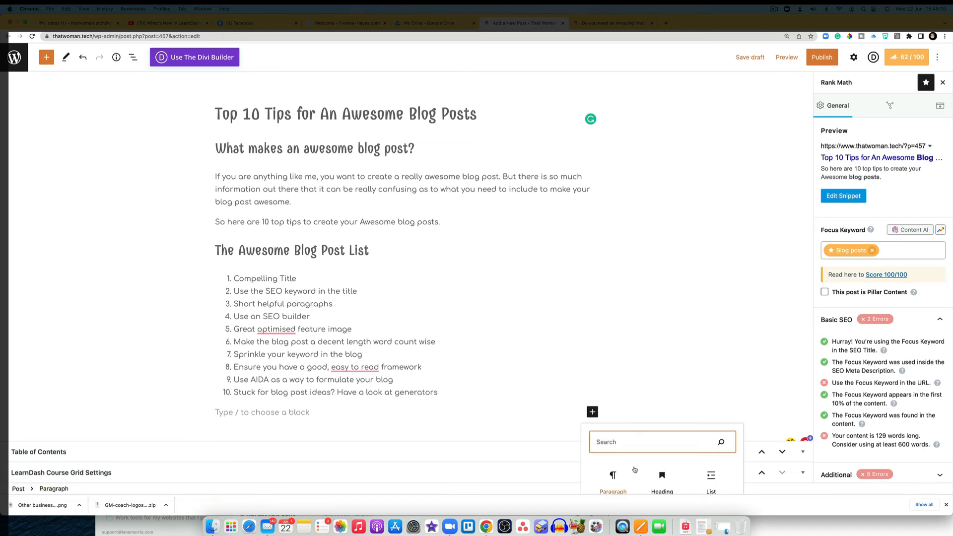
click(660, 477)
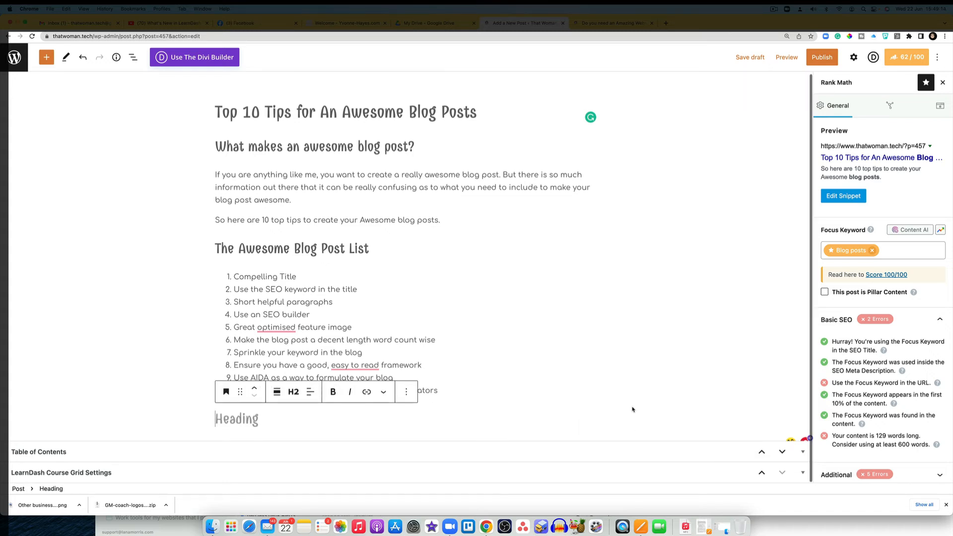
text(Awe)
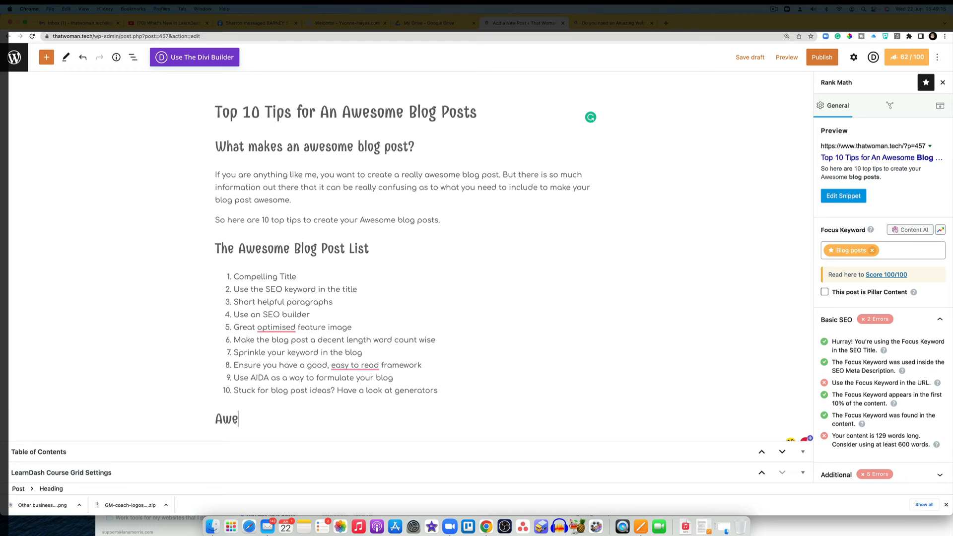
text(some Blog Post)
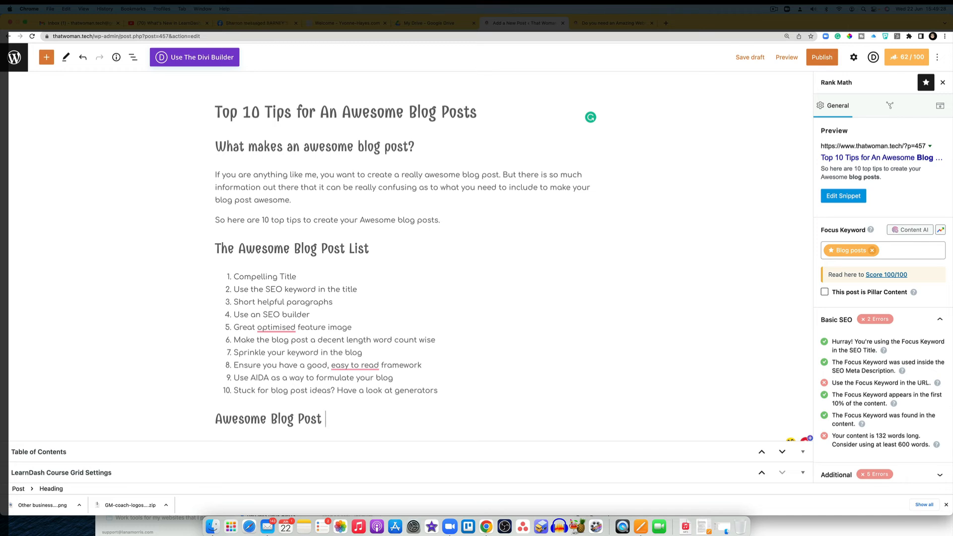
text(#1- A Compelling Title)
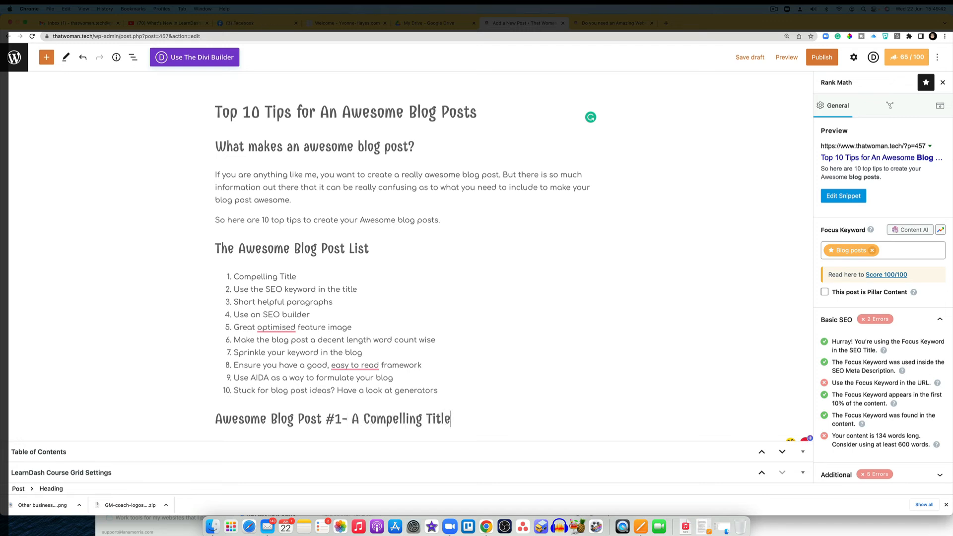
key(Return)
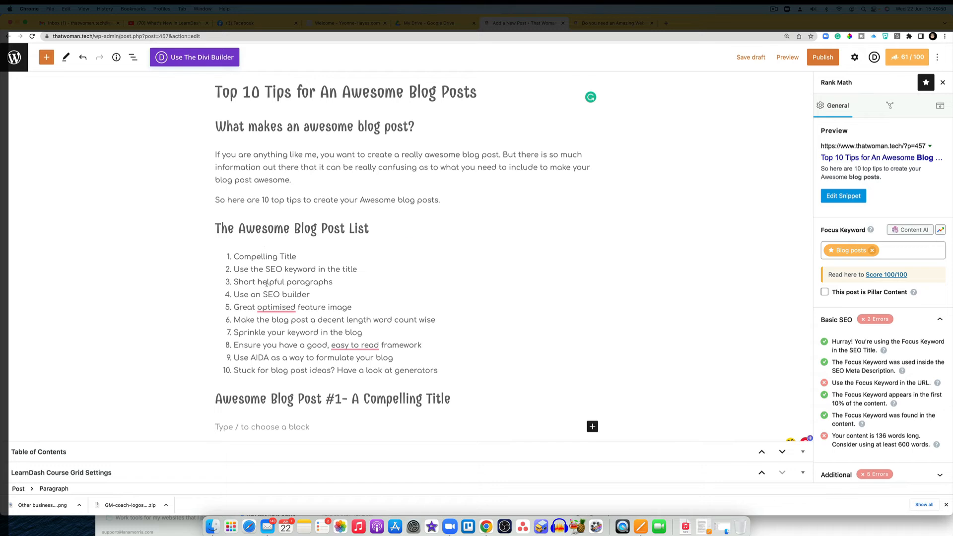
Dismiss the spelling suggestion for "optimised" and accept the hyphenated "easy-to-read" in the eighth list item.
mouse_move(276, 312)
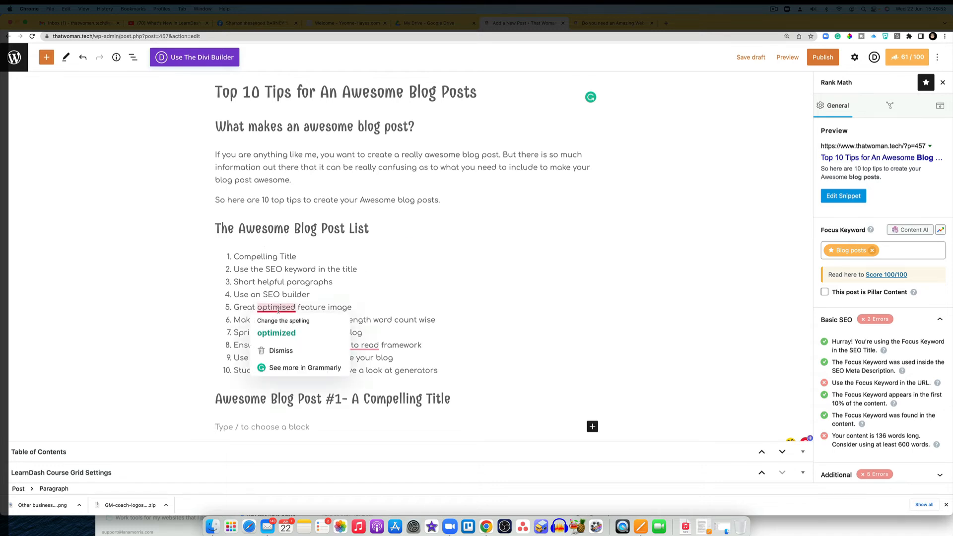
click(293, 350)
mouse_move(353, 346)
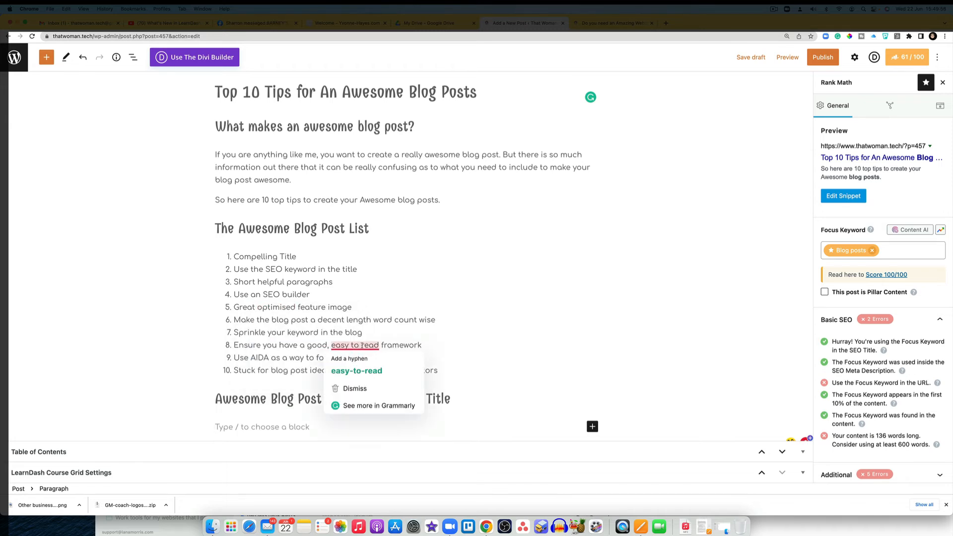
click(368, 372)
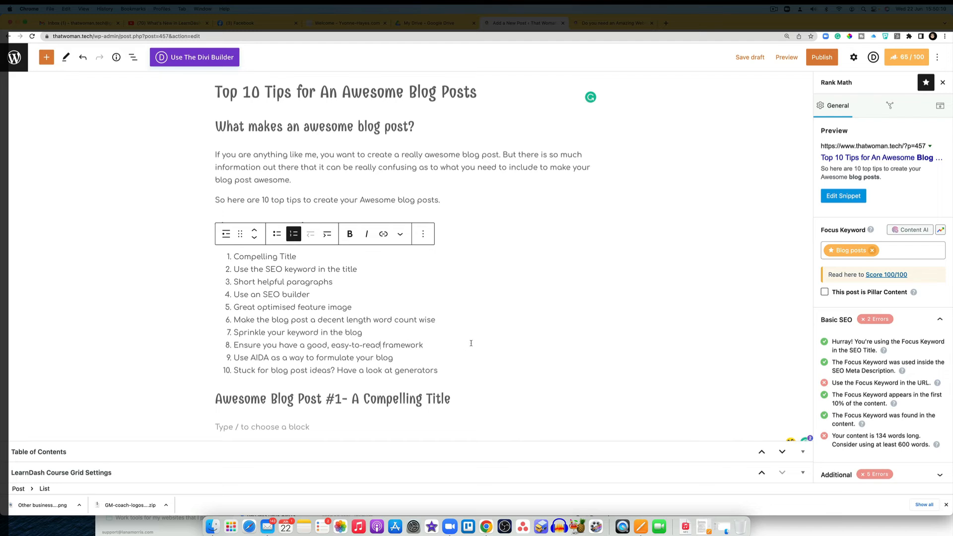
Review the Rank Math Basic SEO and Title Readability checks, and expand Content Readability to examine its checks.
scroll(894, 389, down, 5)
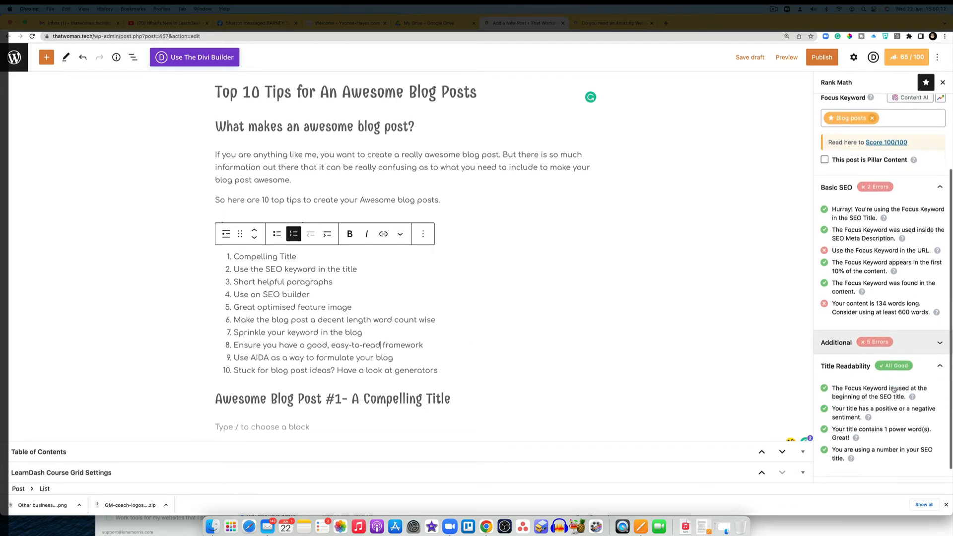
scroll(894, 389, down, 1)
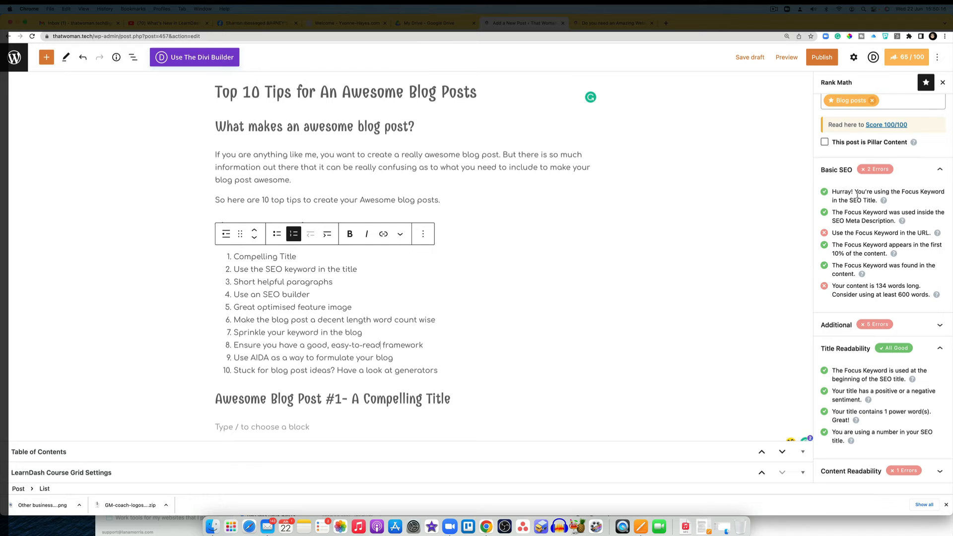
scroll(872, 242, up, 1)
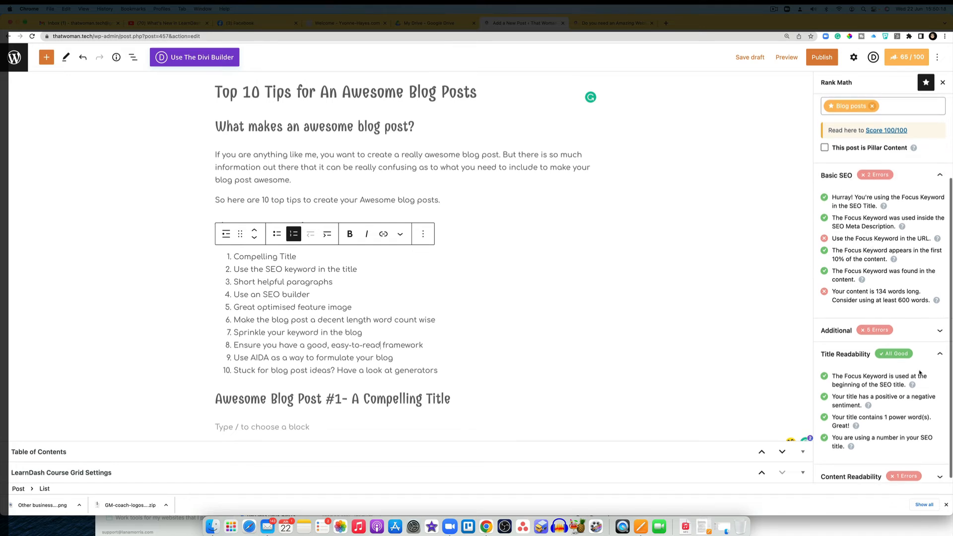
click(932, 471)
scroll(931, 464, down, 3)
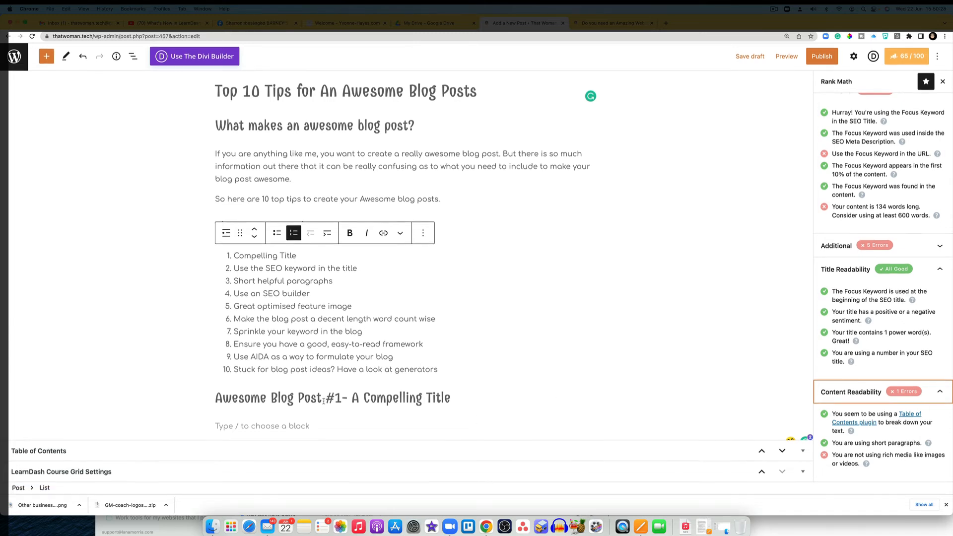
click(266, 427)
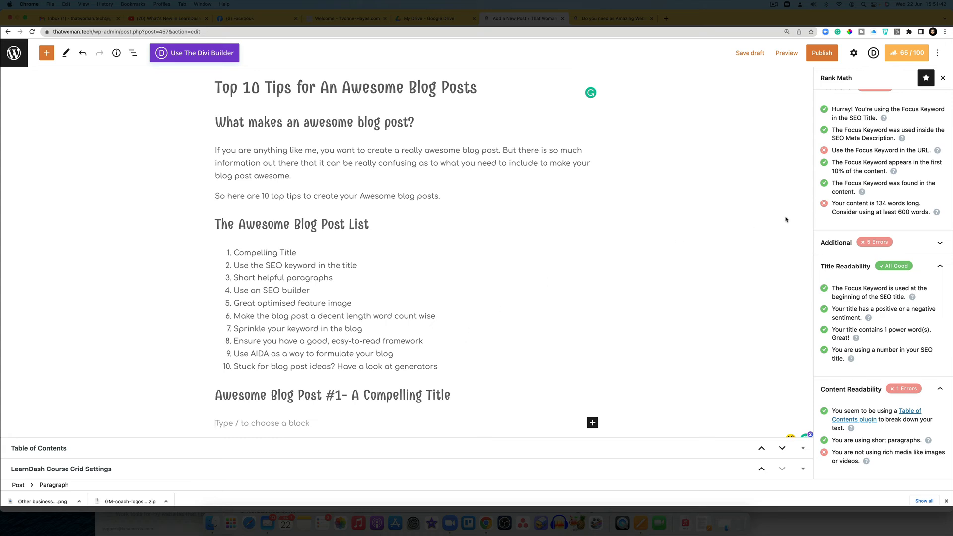
scroll(881, 183, up, 3)
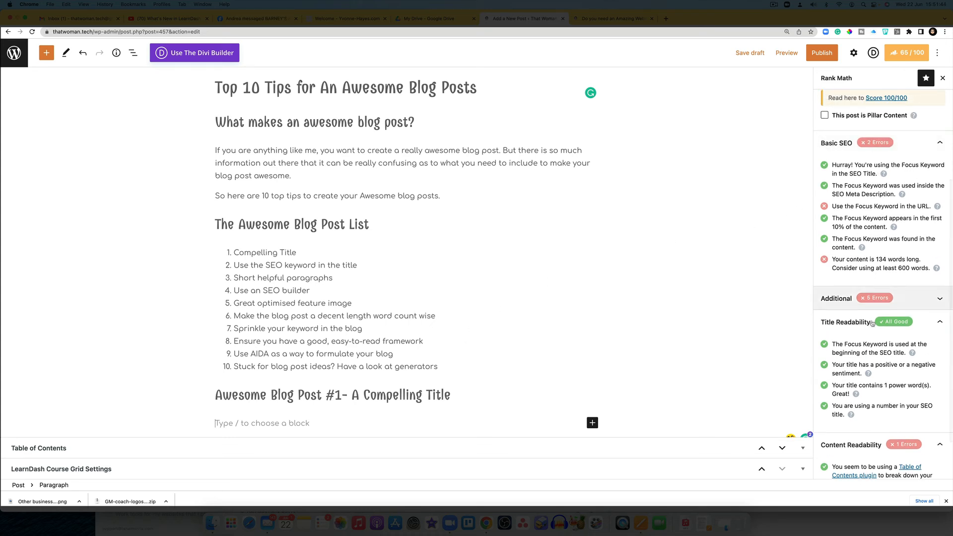
scroll(873, 308, down, 3)
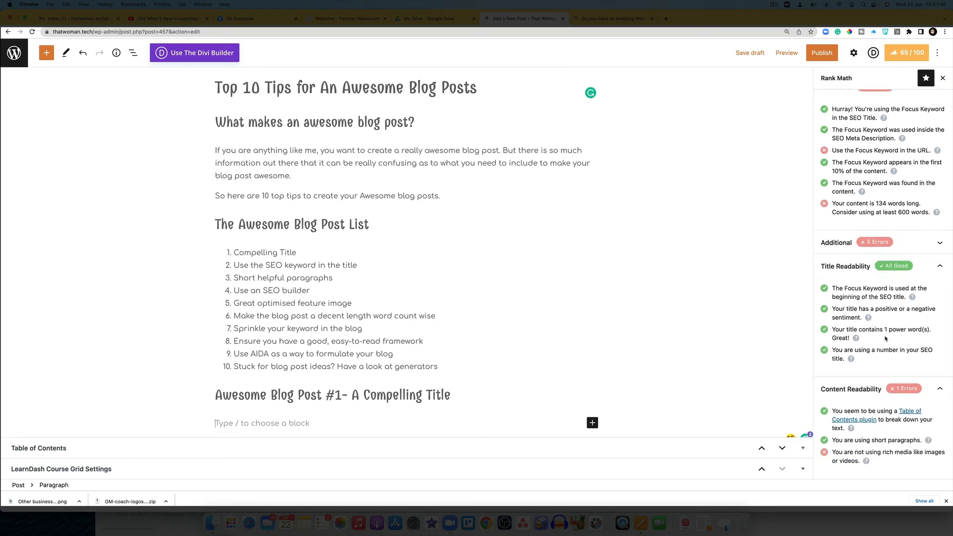
scroll(885, 338, up, 5)
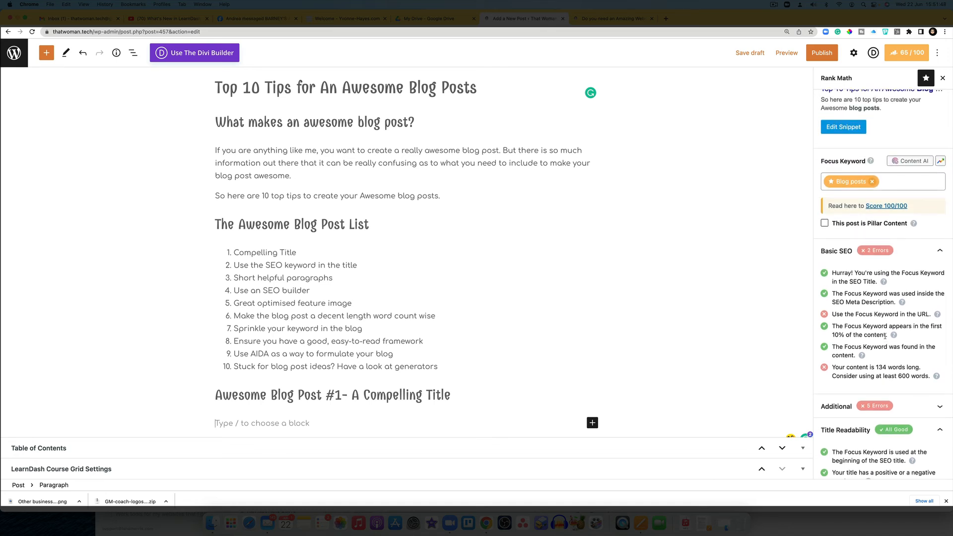
scroll(884, 298, up, 2)
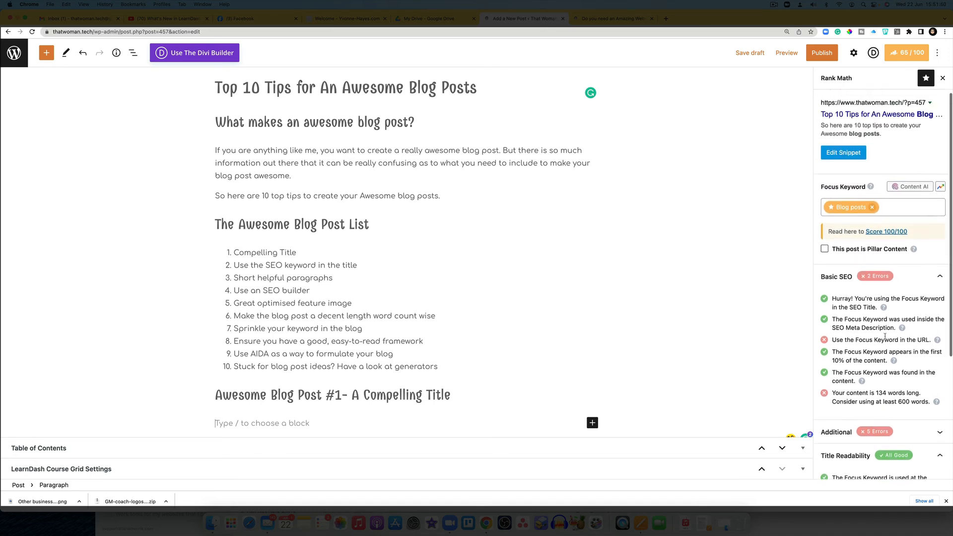
Open the post-level settings of this blog post and add the tag "Blogging".
click(853, 53)
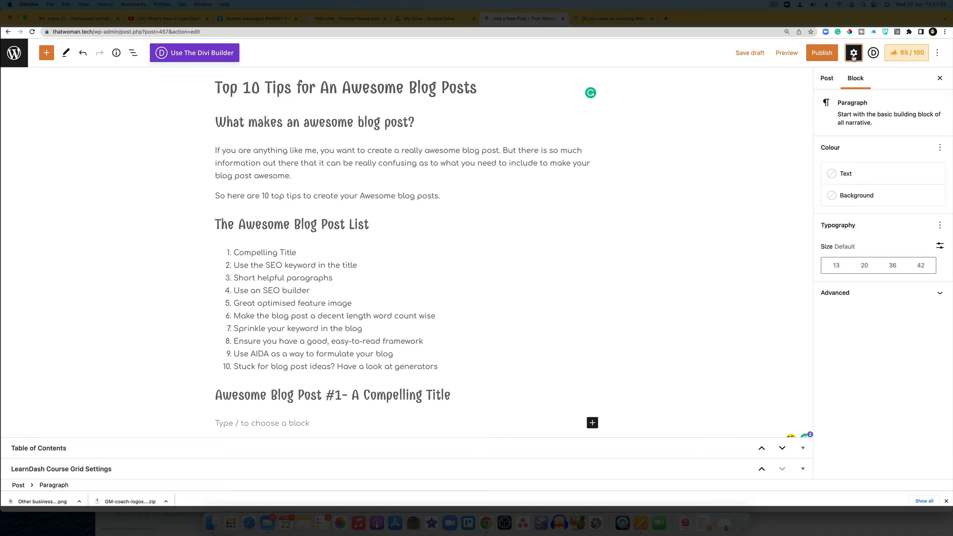
click(828, 78)
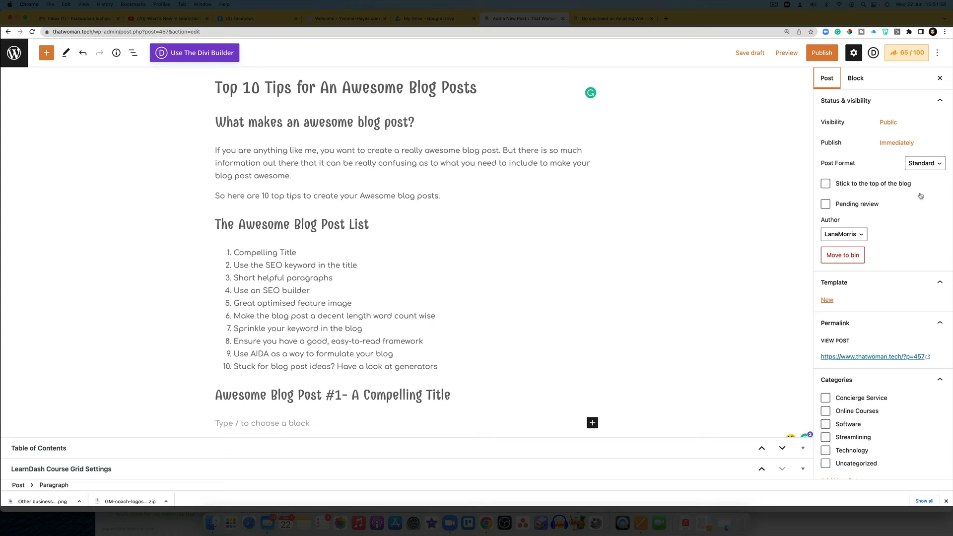
scroll(924, 236, down, 2)
scroll(924, 236, down, 4)
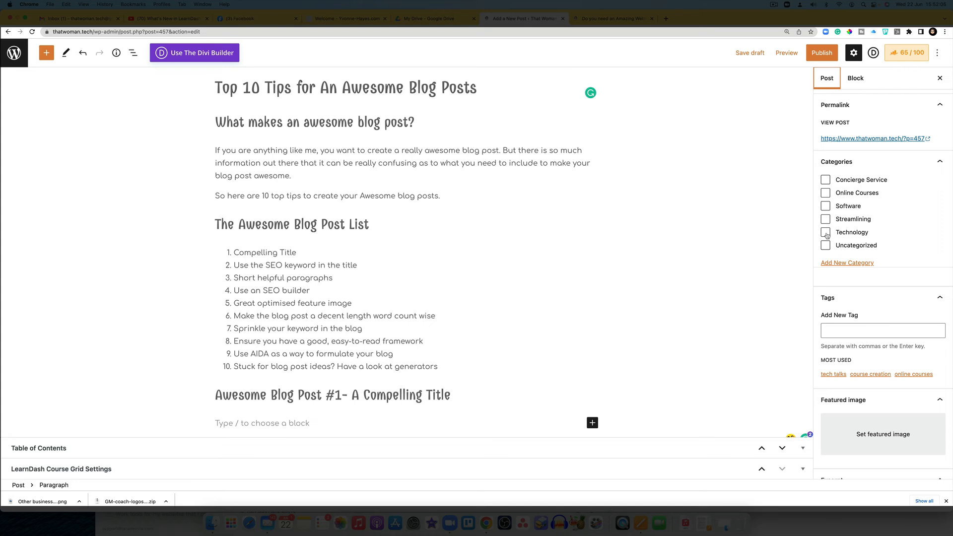
click(844, 327)
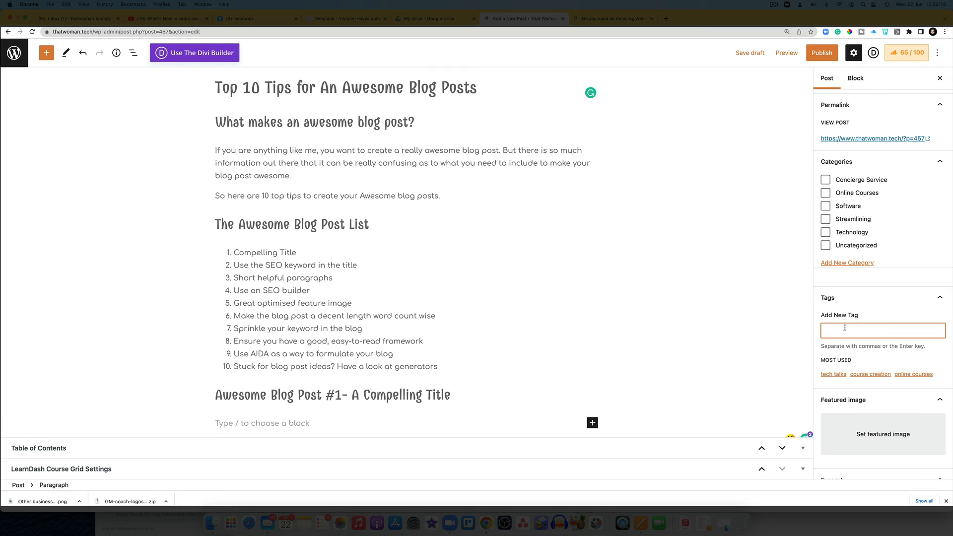
text(Blogging)
key(Return)
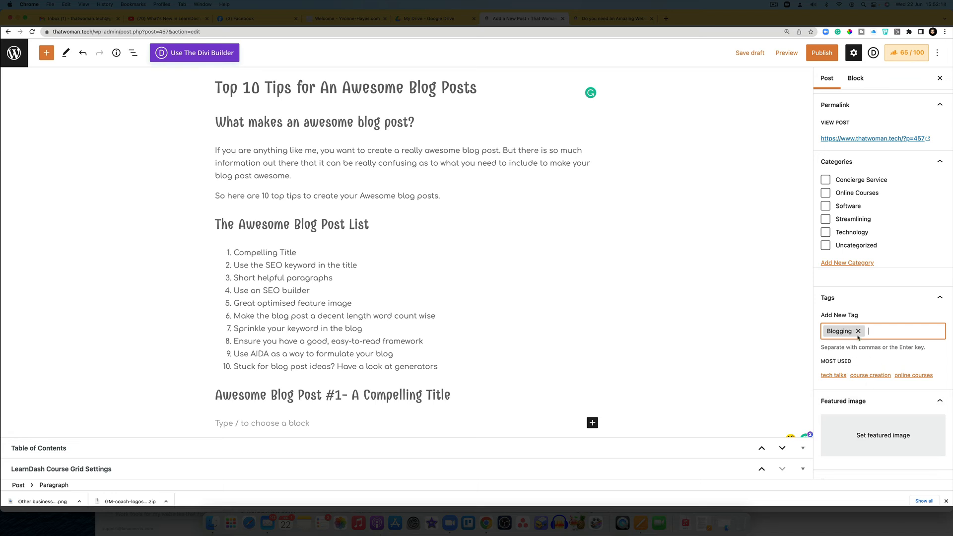
Create a new category named "Blogging" with no parent category and assign it to the post.
click(849, 264)
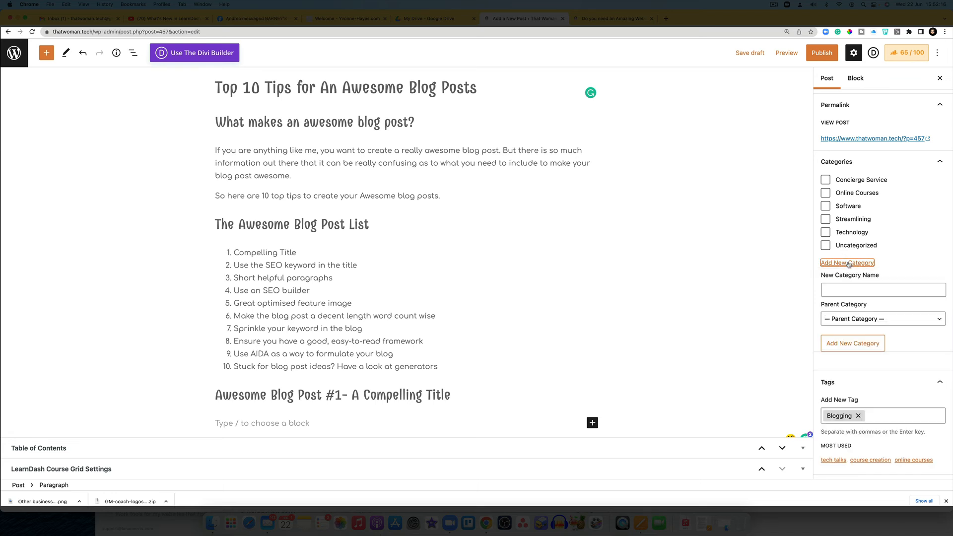
click(837, 290)
text(Blogging)
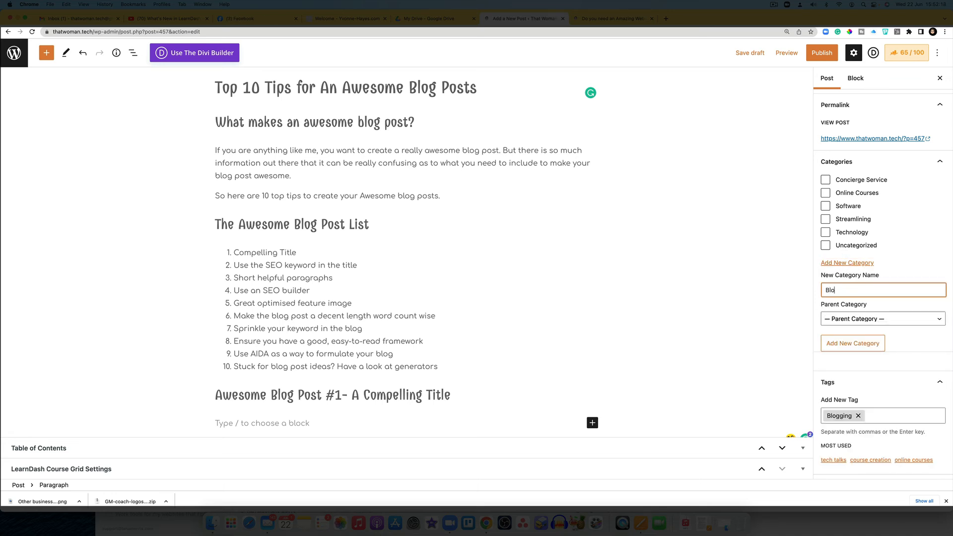
click(853, 347)
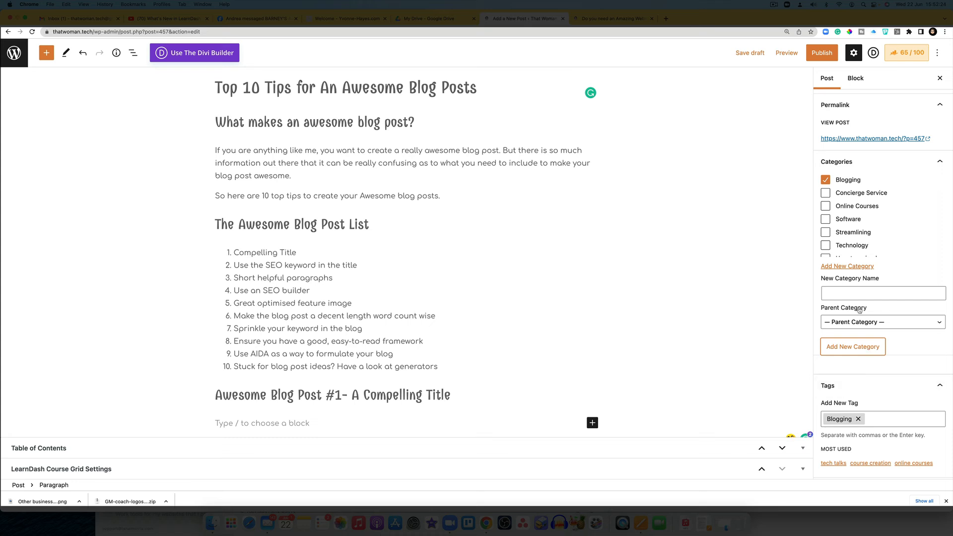
Add the tags "top tips" and "seo" to the post alongside the existing tag.
scroll(852, 303, down, 3)
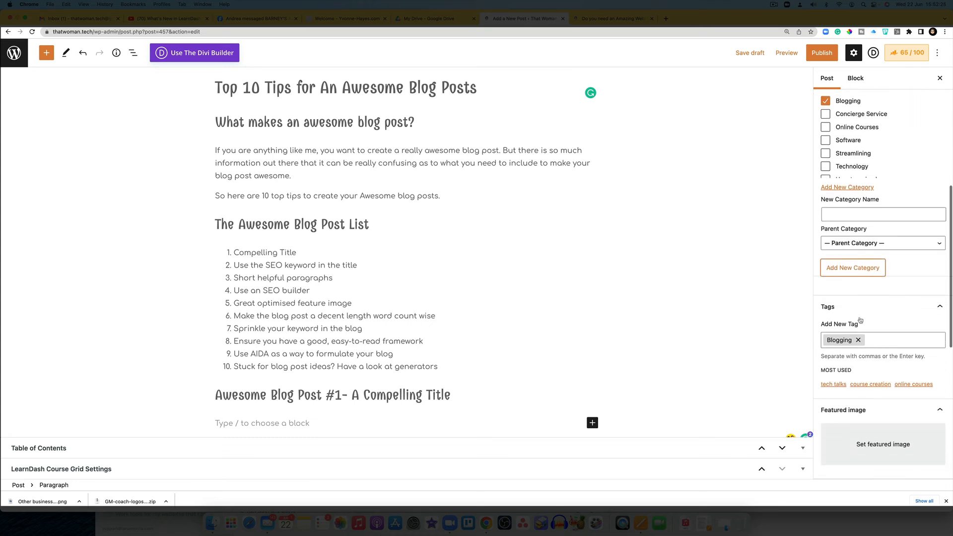
click(879, 333)
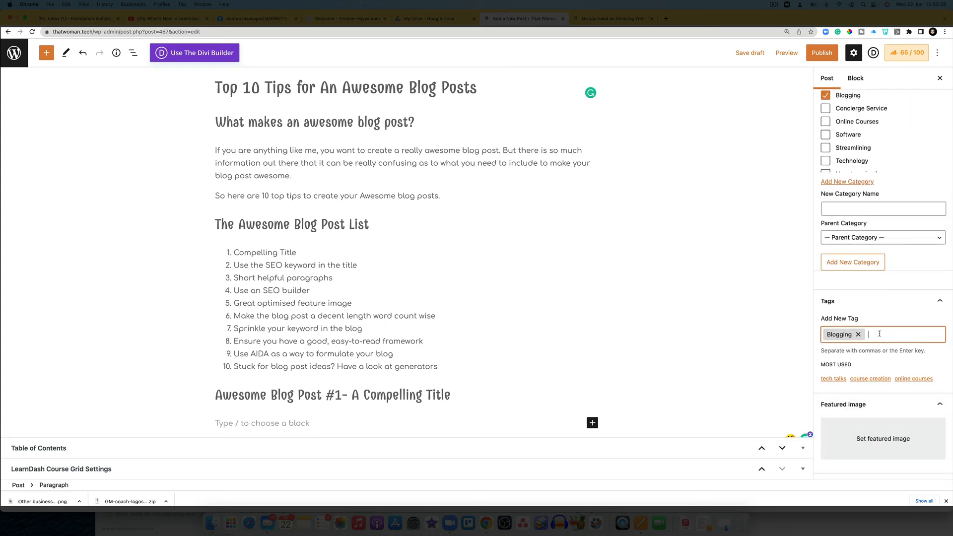
text(top tips)
key(Return)
key(BackSpace)
text(seo)
key(Return)
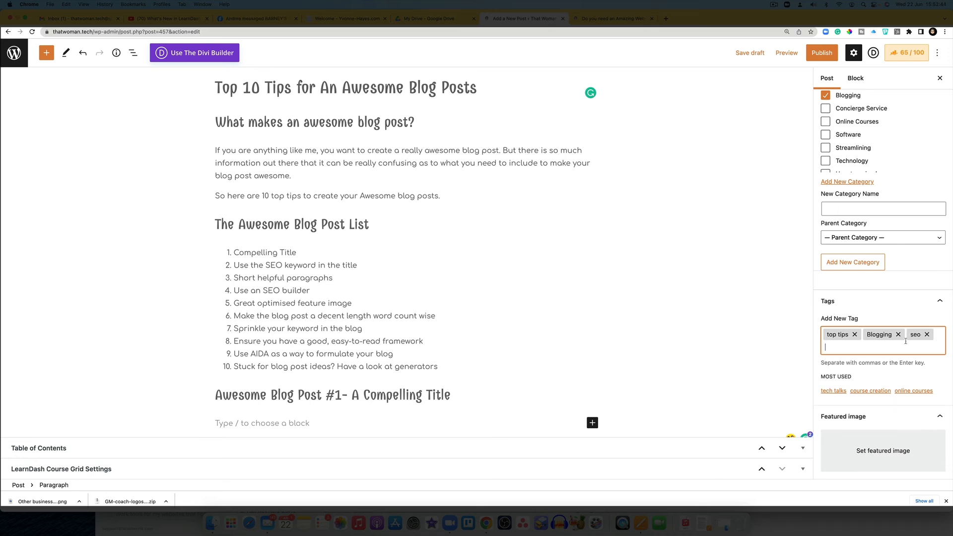
Start setting the post's featured image and bring up the file upload area.
click(897, 446)
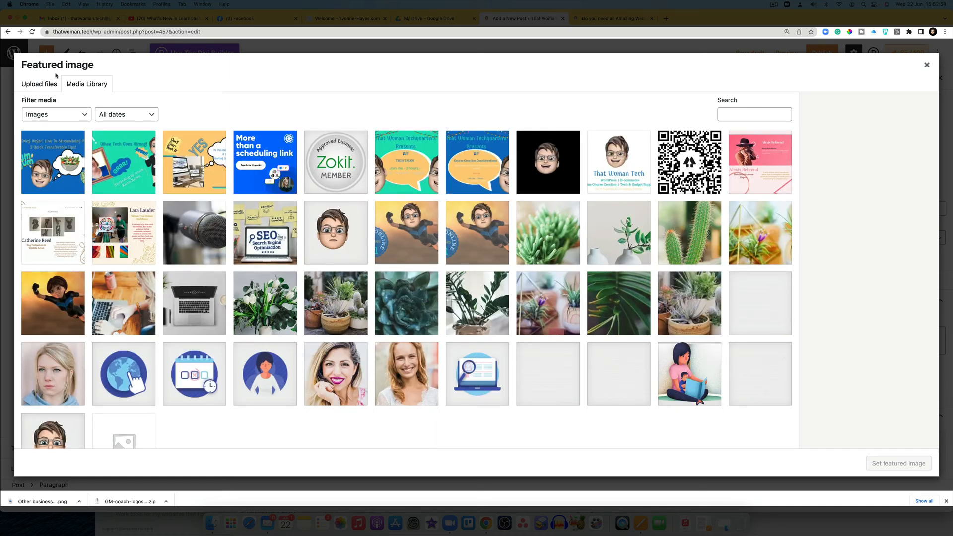
click(39, 84)
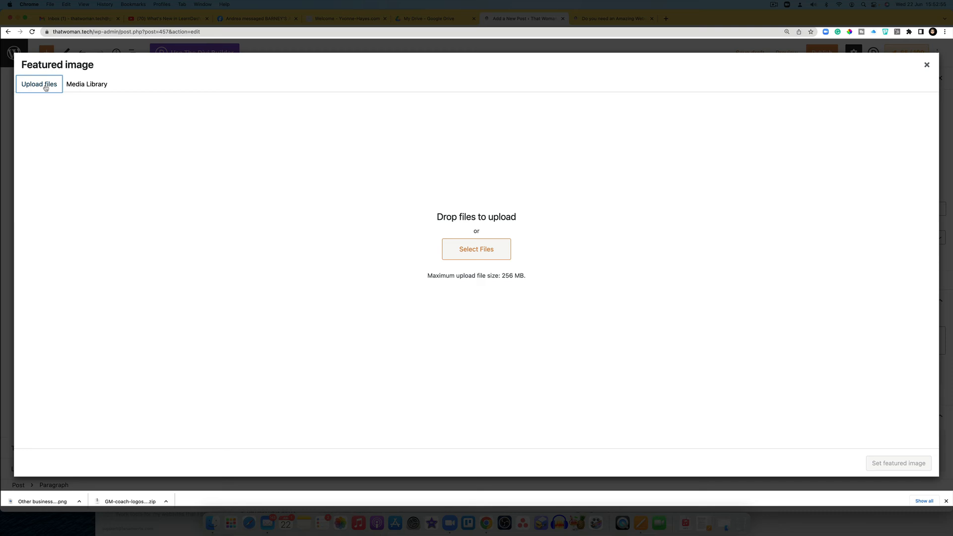
click(87, 84)
click(42, 85)
Open pixabay.com in a new browser tab and search its images for "blog".
click(666, 20)
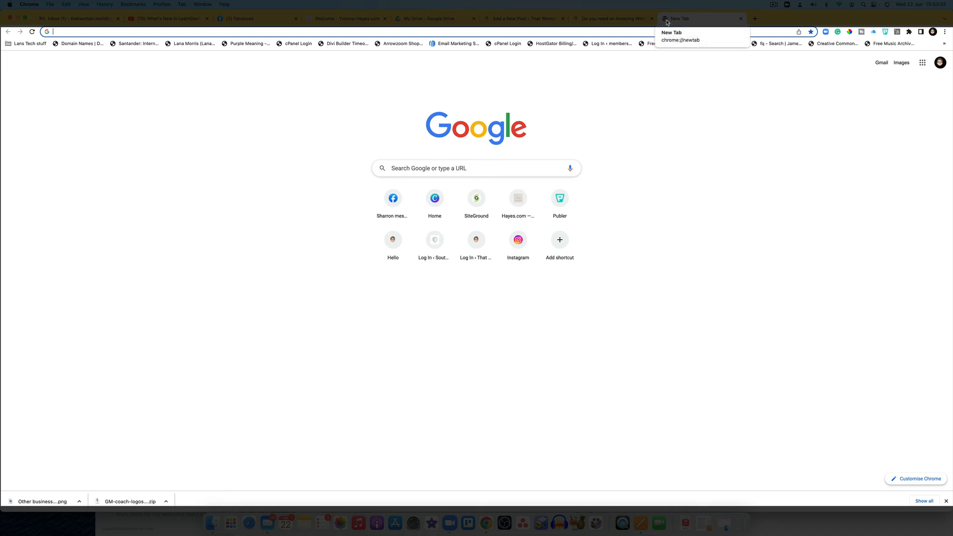
text(pixa)
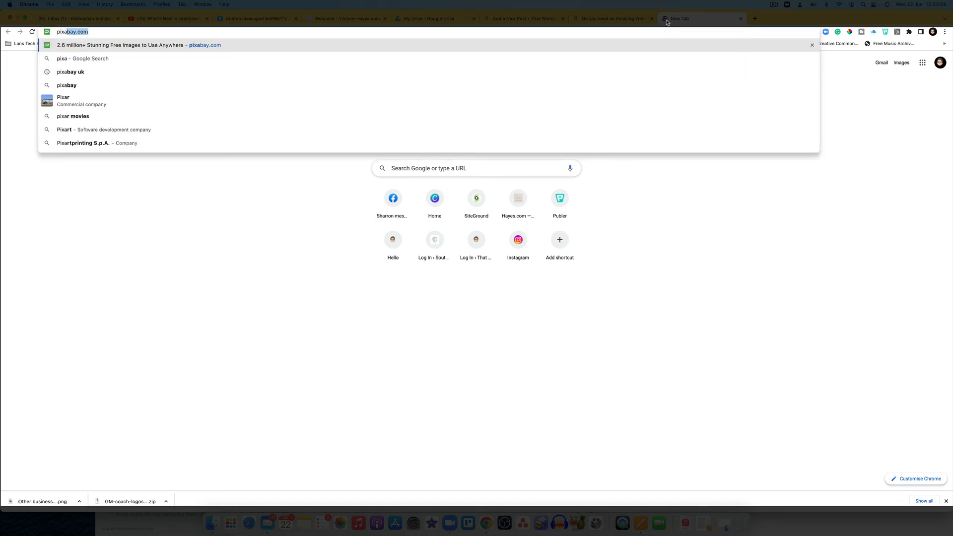
key(Return)
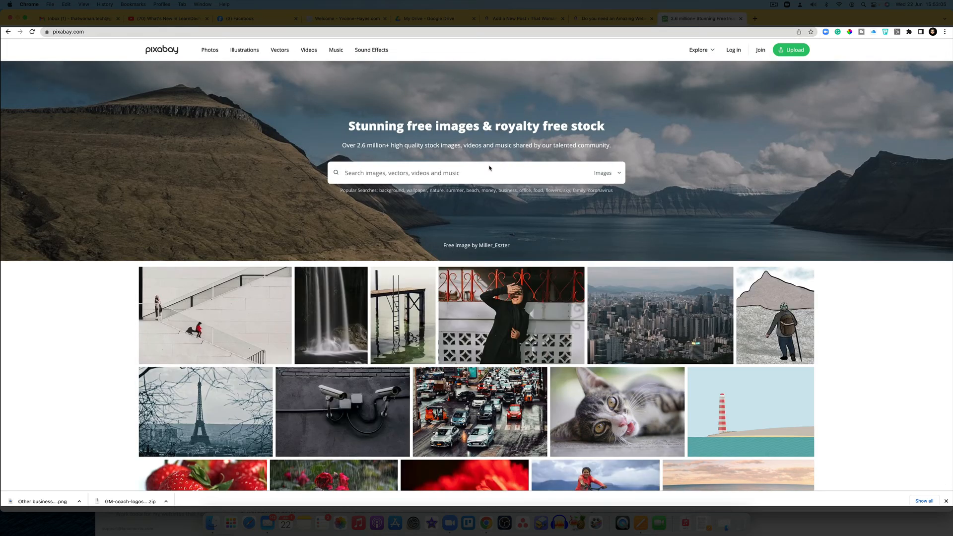
click(416, 170)
text(blog)
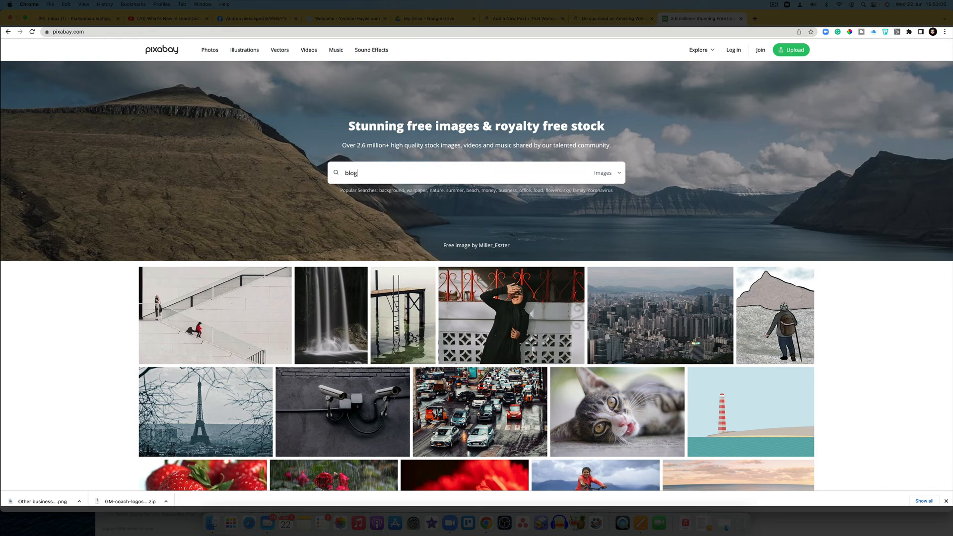
key(Return)
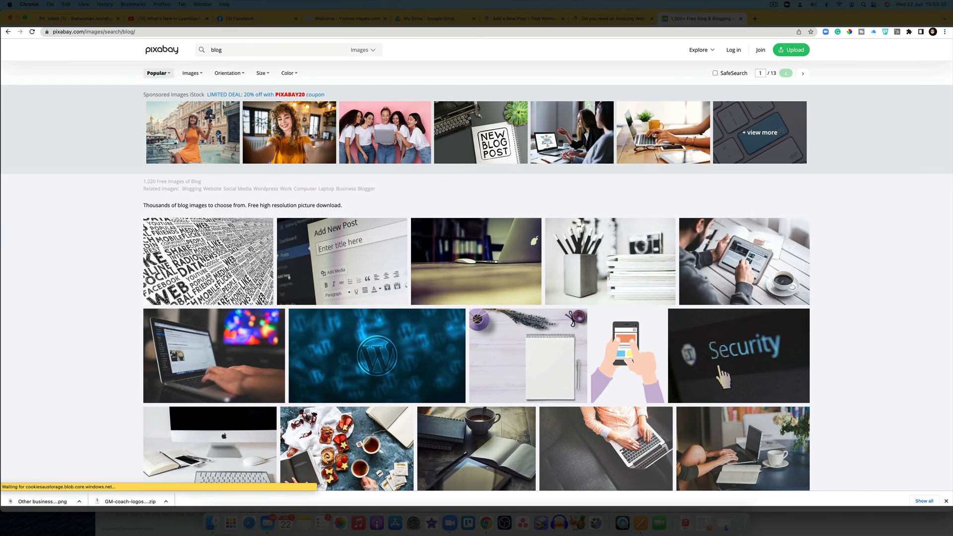
Download the WordPress "Add New Post" screen photo from Pixabay at 1920×1280, completing the robot check.
scroll(458, 307, down, 3)
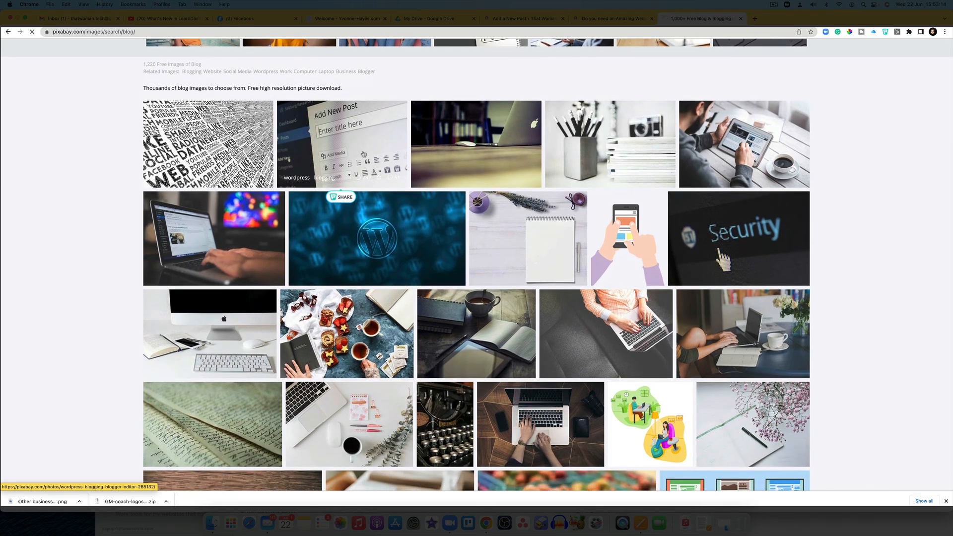
click(364, 154)
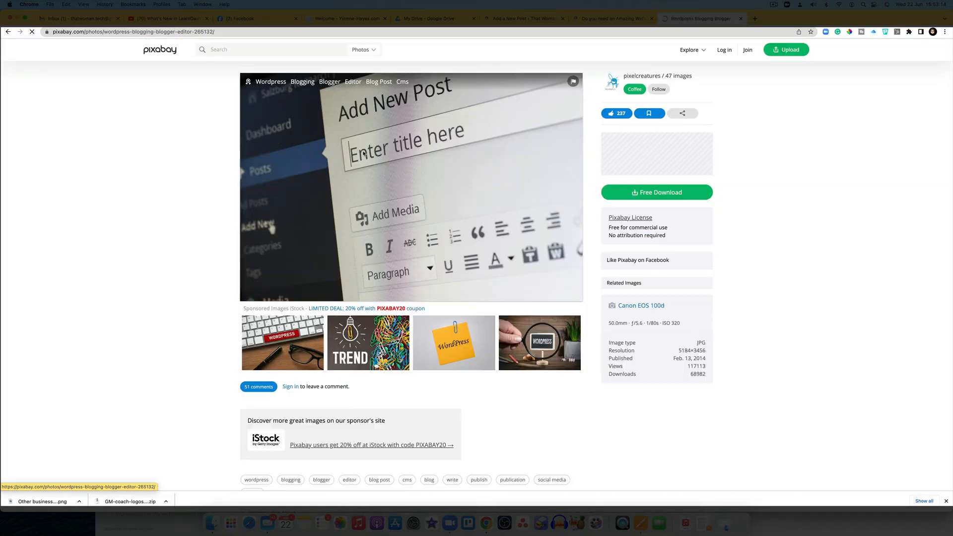
click(664, 193)
click(639, 263)
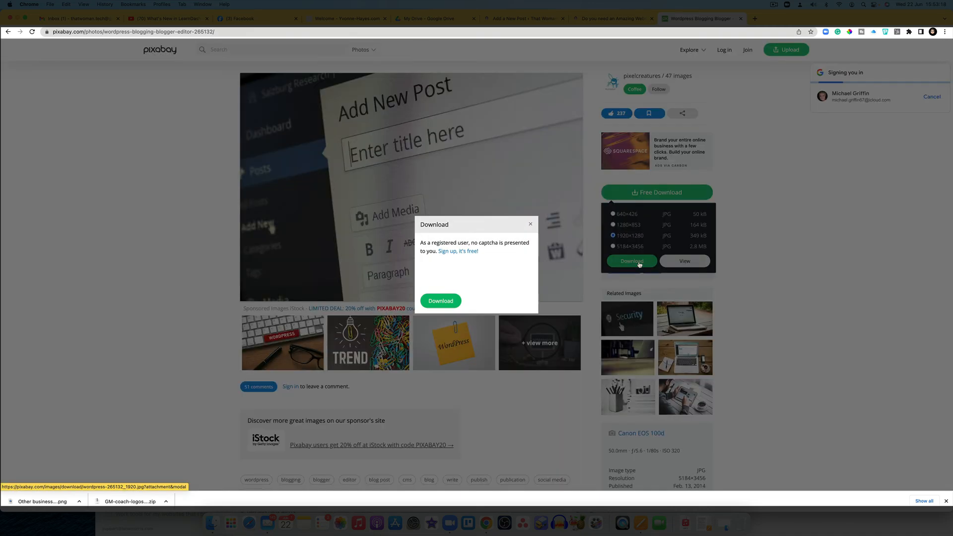
click(430, 272)
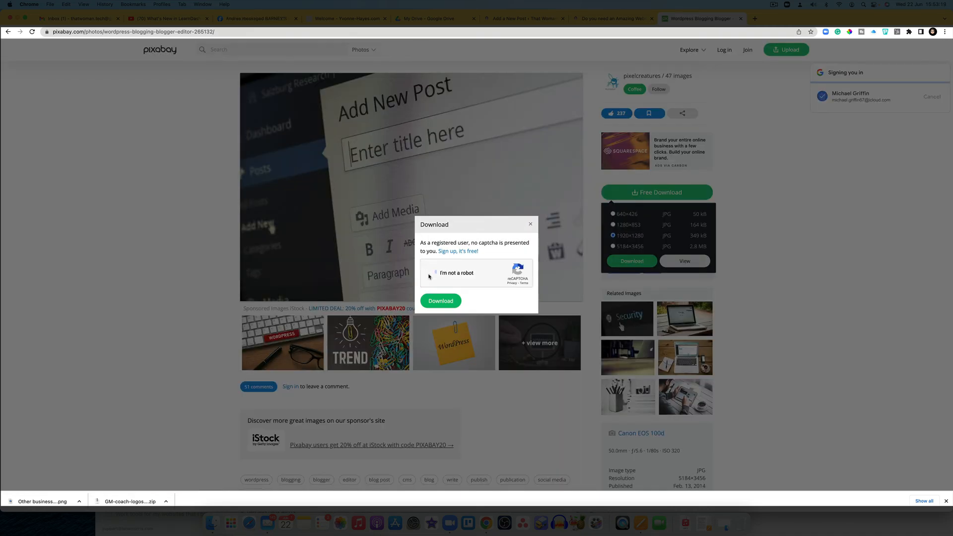
click(445, 302)
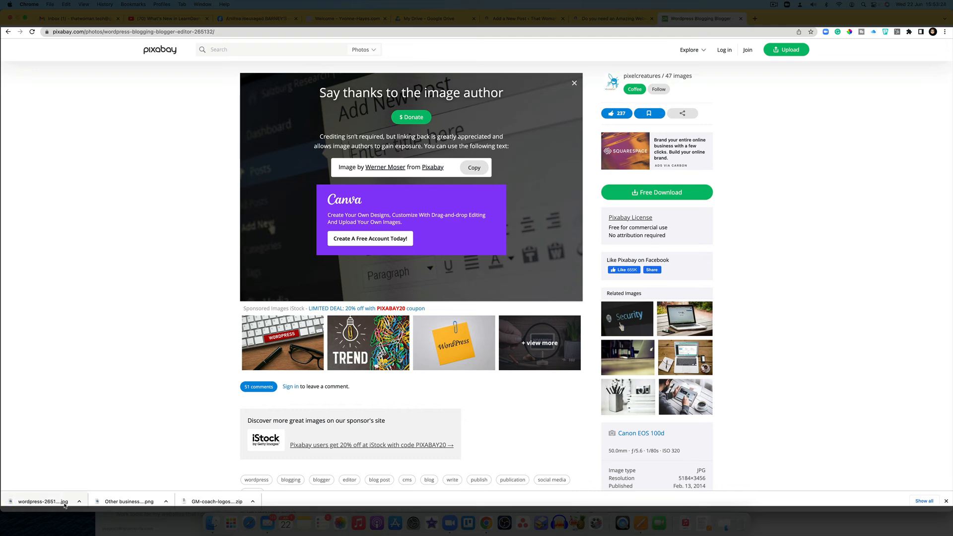
Return to the post editor, close the neighbouring blog post tab, and upload the downloaded WordPress photo to the media library.
click(611, 20)
click(548, 19)
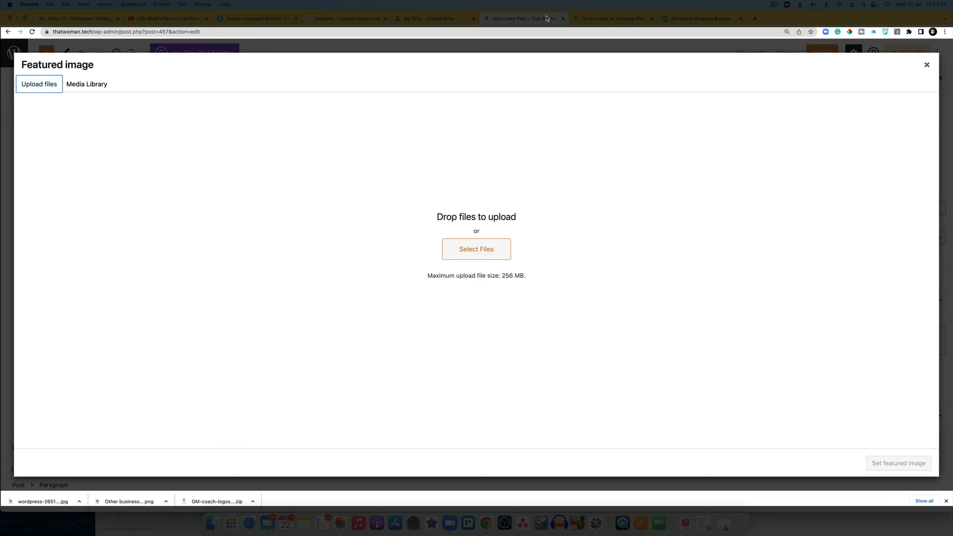
click(651, 19)
drag(50, 501, 184, 290)
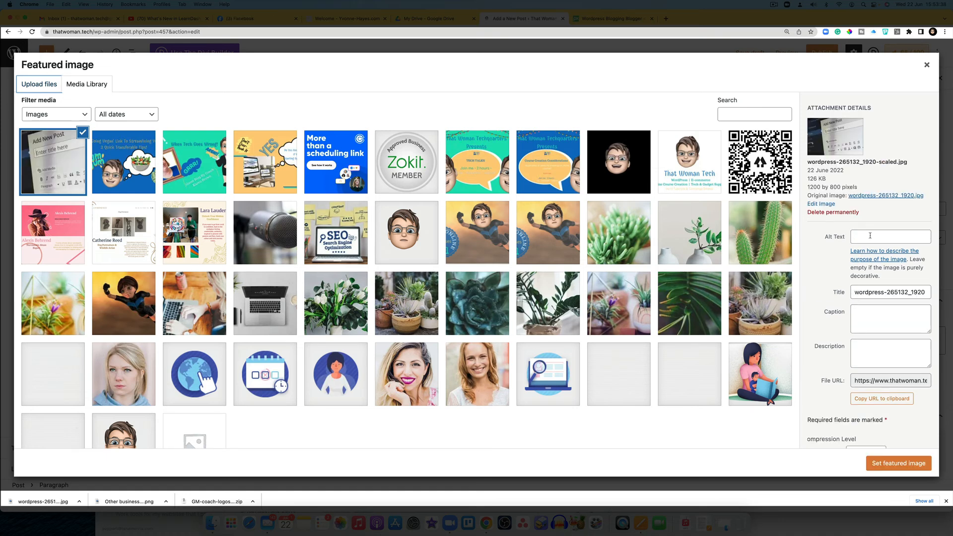
Enter "-tips-for-awesome-blogs" as the uploaded photo's alt text and set it as the post's featured image.
click(870, 236)
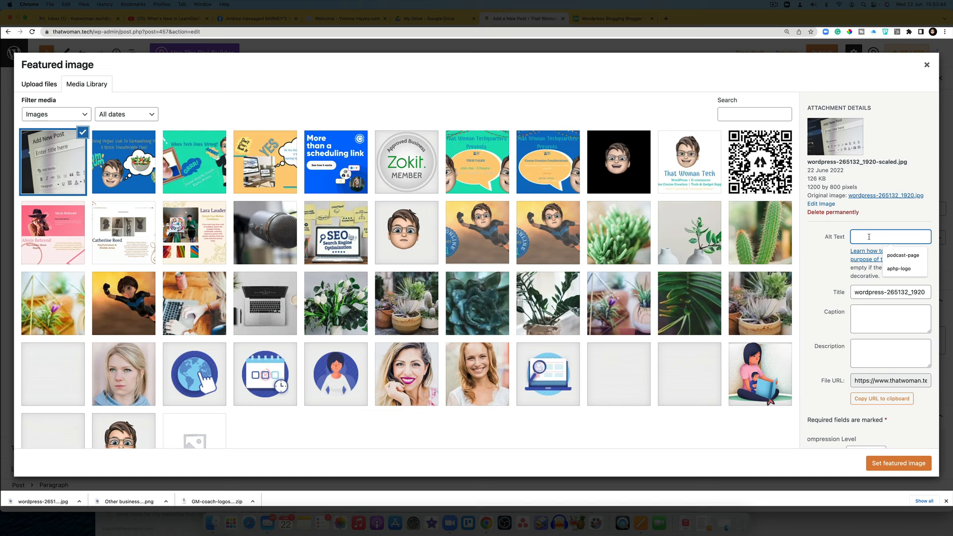
text(blo)
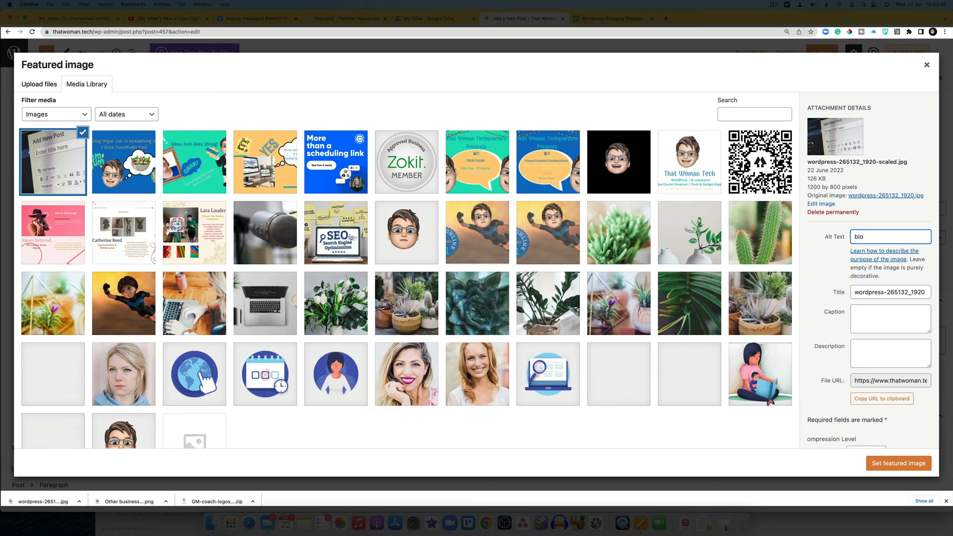
key(BackSpace)
key(BackSpace)
key(BackSpace)
text(-tips-for-awesome-blogs)
click(901, 464)
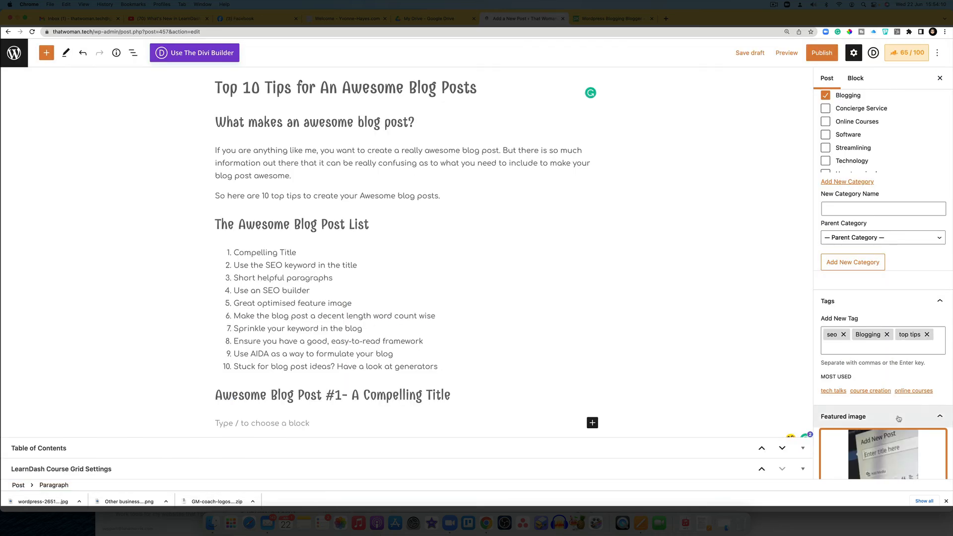
Review the post settings, examining the featured image, excerpt, discussion, tags, categories and permalink.
scroll(888, 373, down, 8)
scroll(866, 297, up, 4)
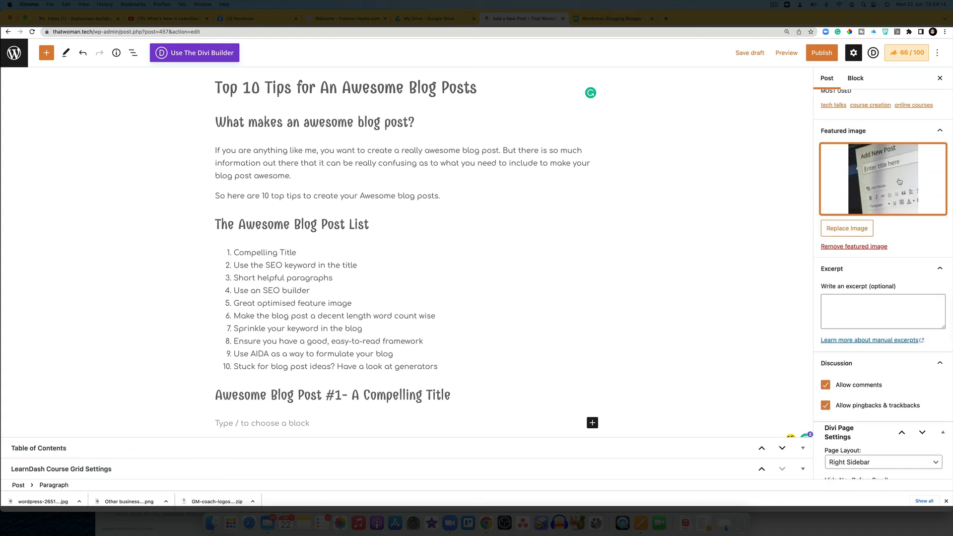
scroll(905, 194, up, 8)
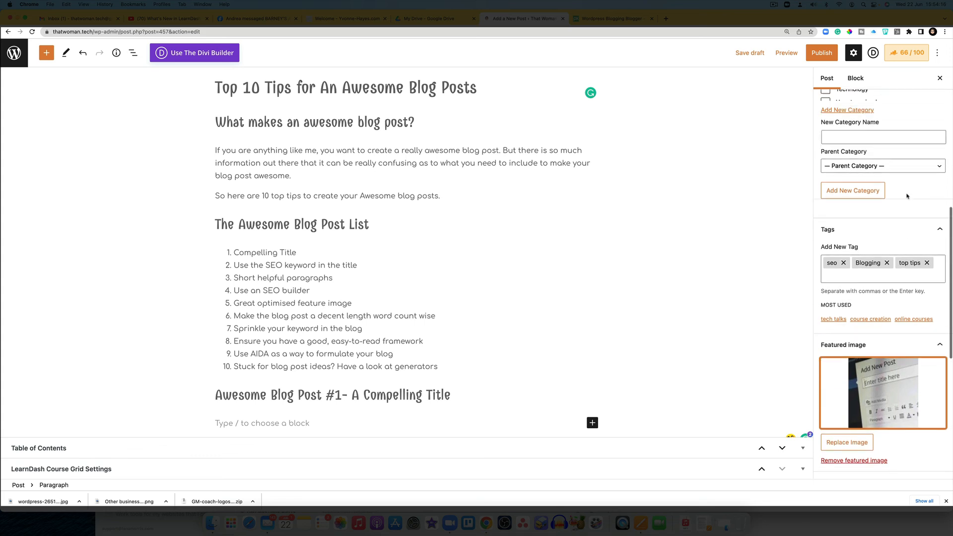
scroll(905, 195, up, 10)
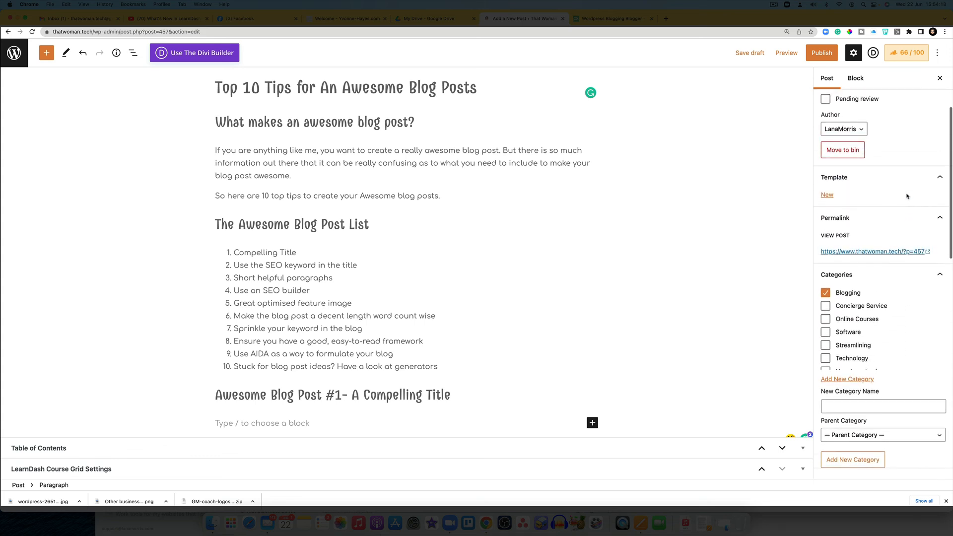
click(937, 222)
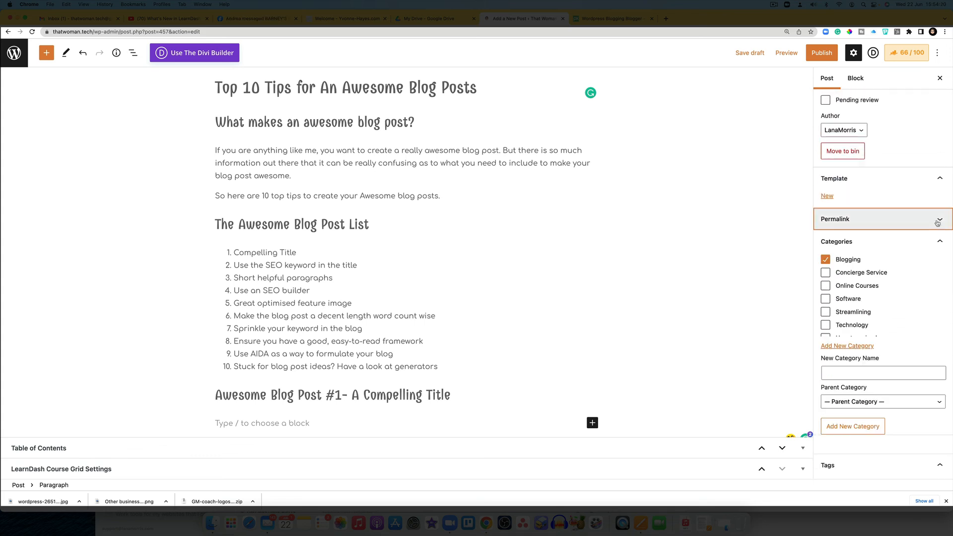
click(937, 222)
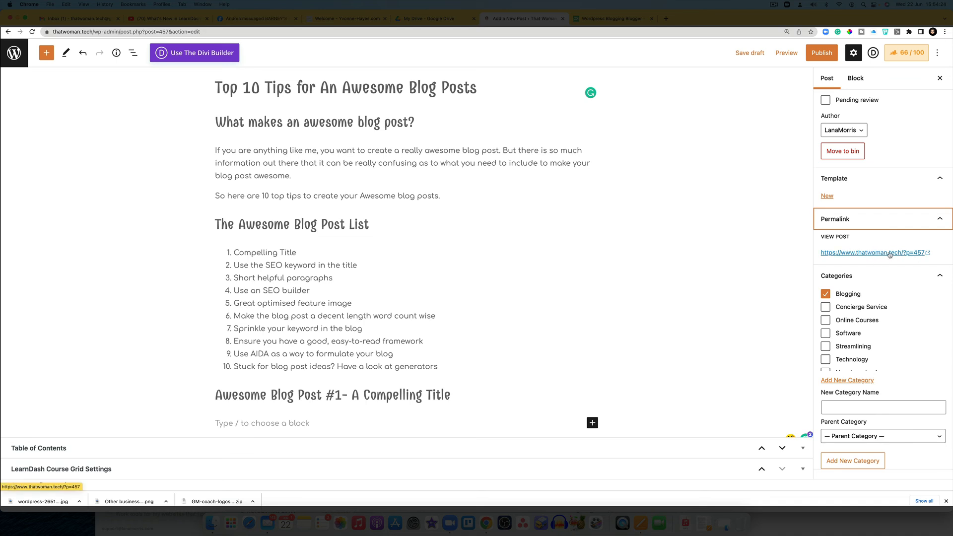
scroll(889, 258, down, 6)
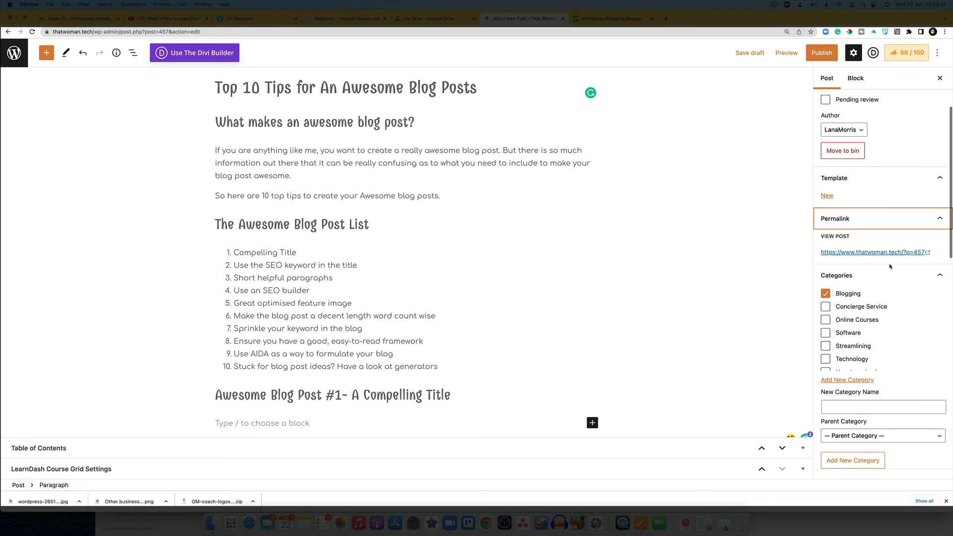
scroll(883, 260, up, 5)
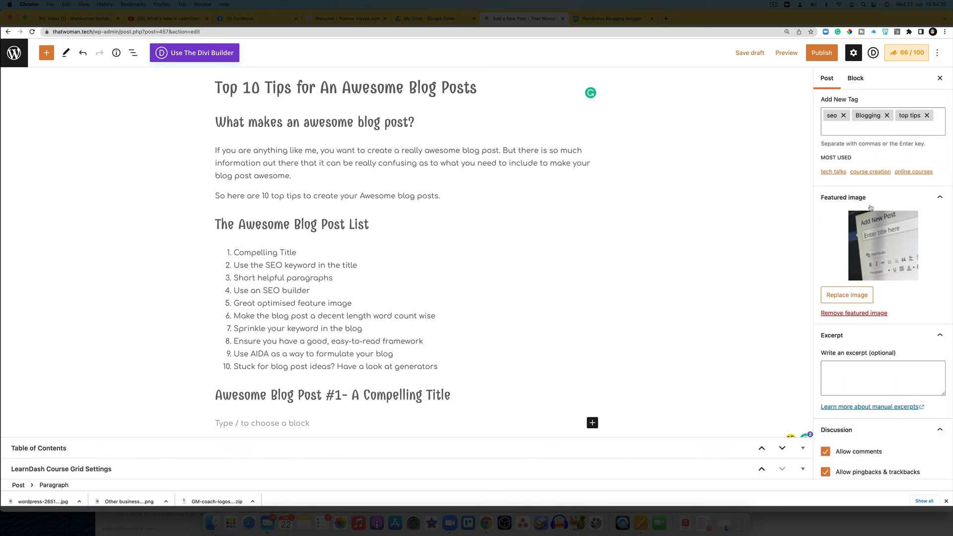
Save the blog post as a draft and open its preview.
click(751, 54)
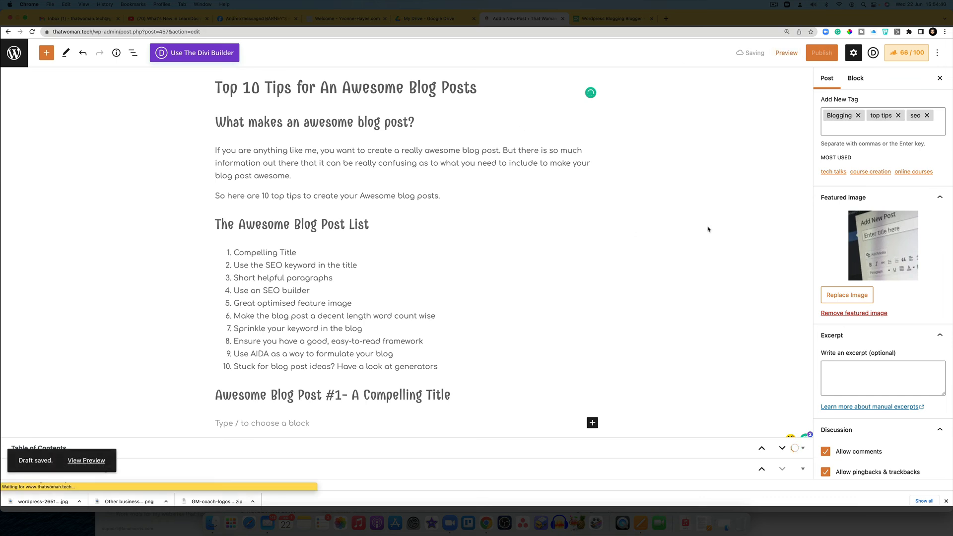
click(87, 460)
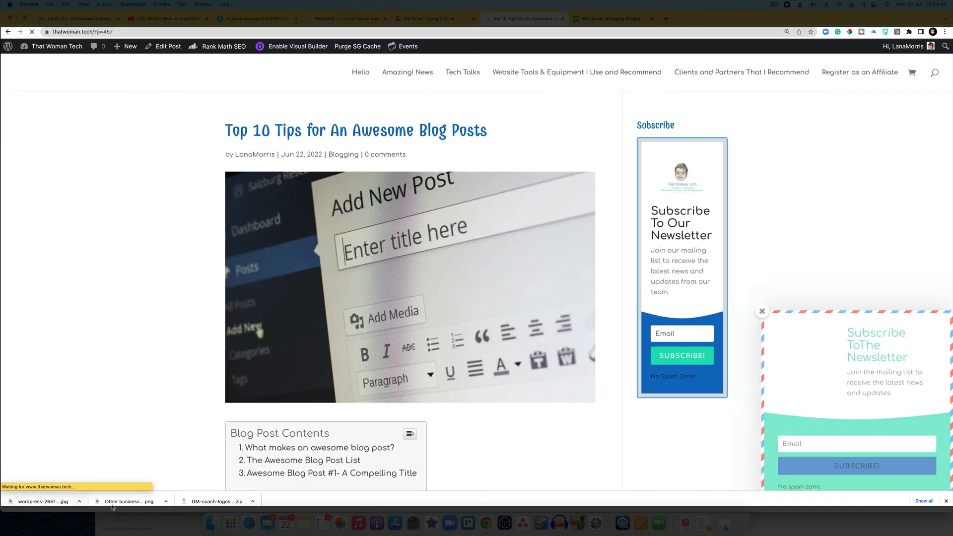
Examine the previewed post's featured image, contents box, headings, ten-tip list and comment form, dismissing the newsletter subscription pop-up.
scroll(508, 346, down, 2)
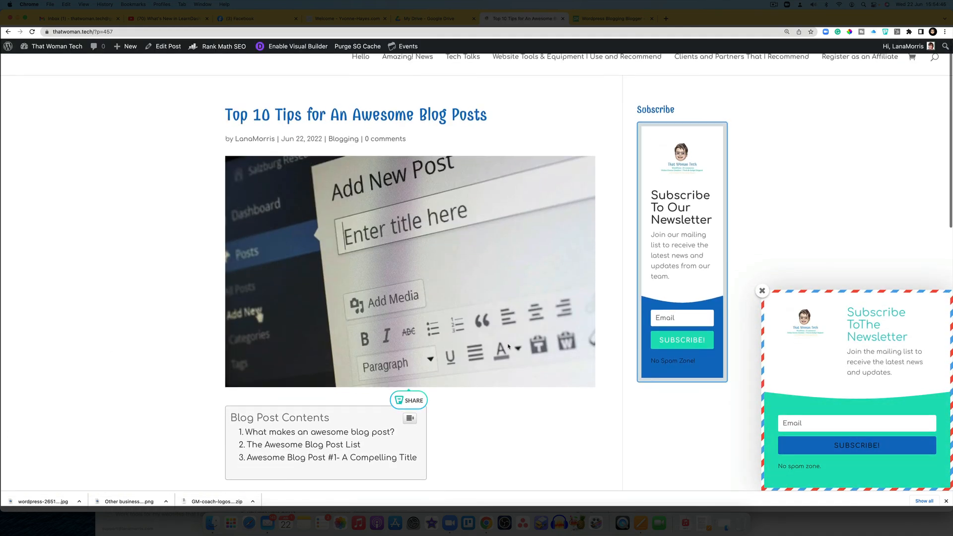
scroll(508, 345, down, 2)
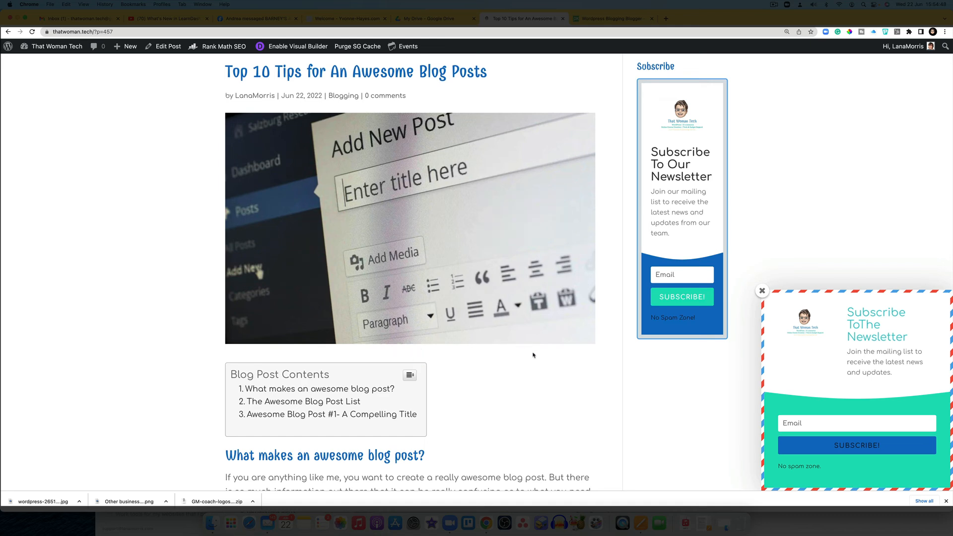
mouse_move(412, 353)
scroll(571, 378, down, 2)
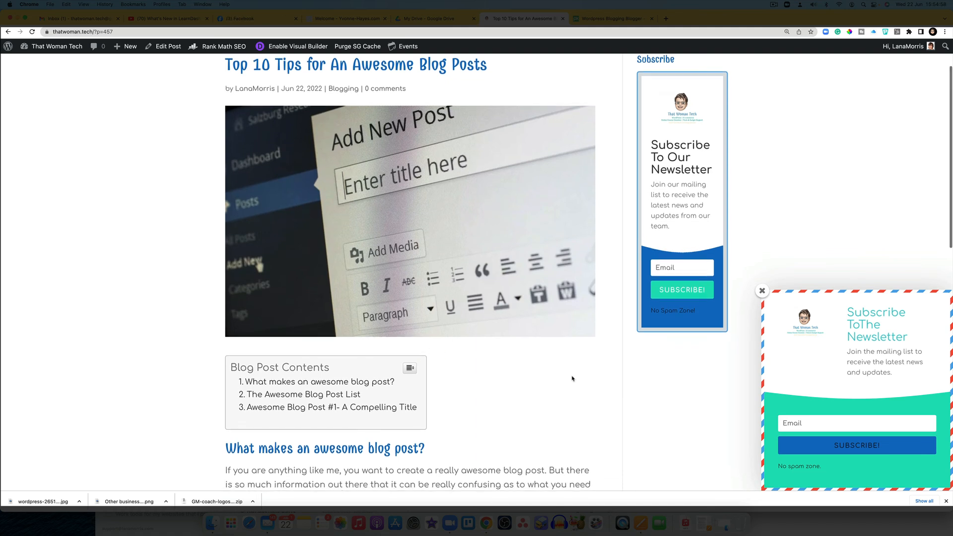
scroll(571, 378, down, 5)
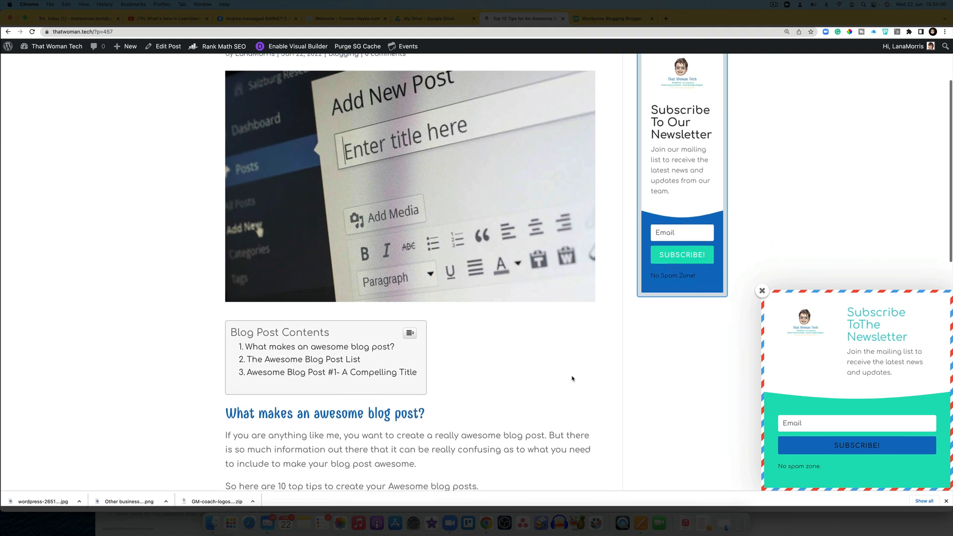
scroll(572, 378, down, 7)
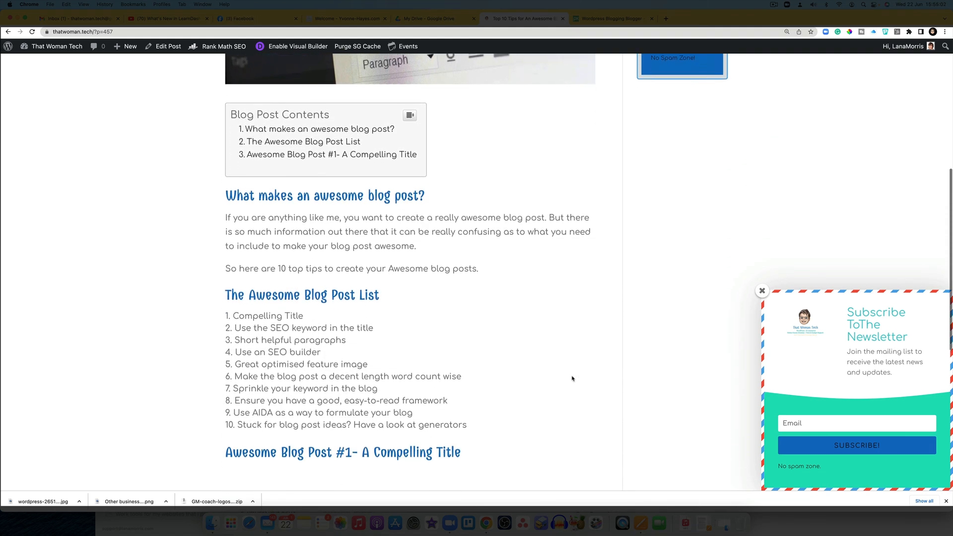
scroll(571, 378, down, 5)
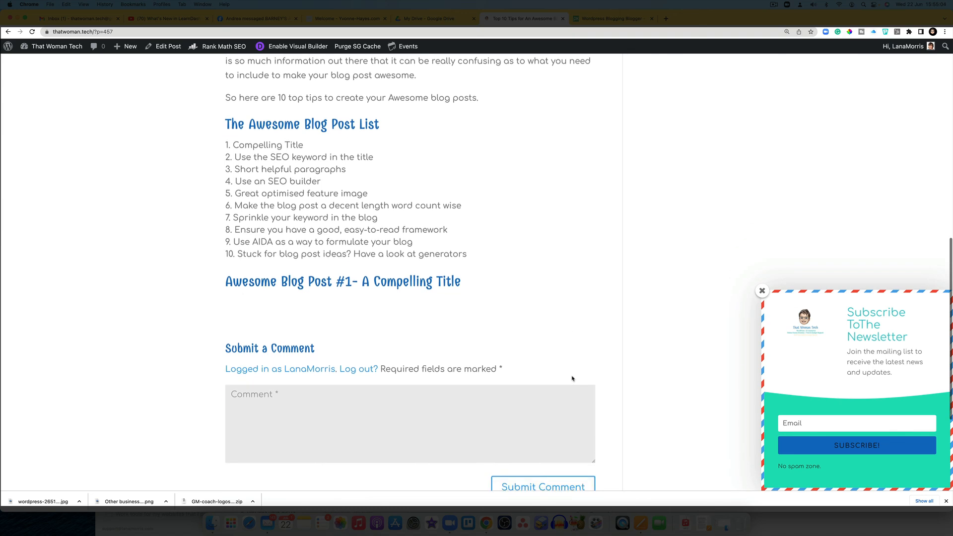
scroll(572, 378, up, 4)
scroll(572, 378, up, 10)
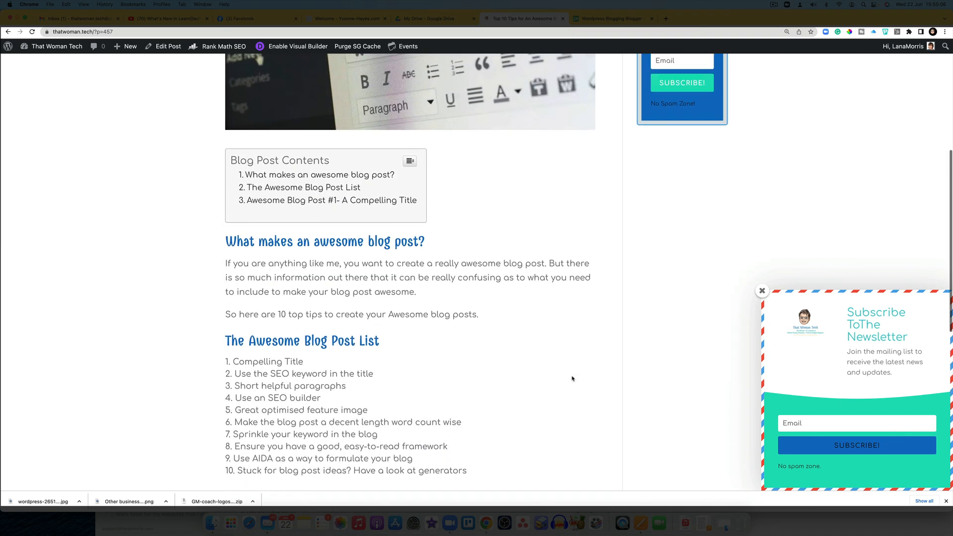
scroll(572, 378, up, 6)
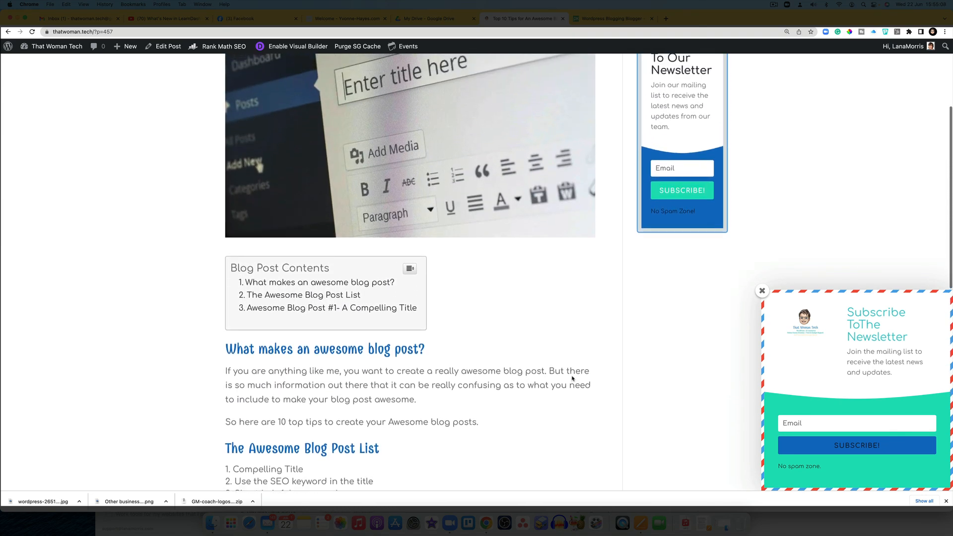
click(762, 292)
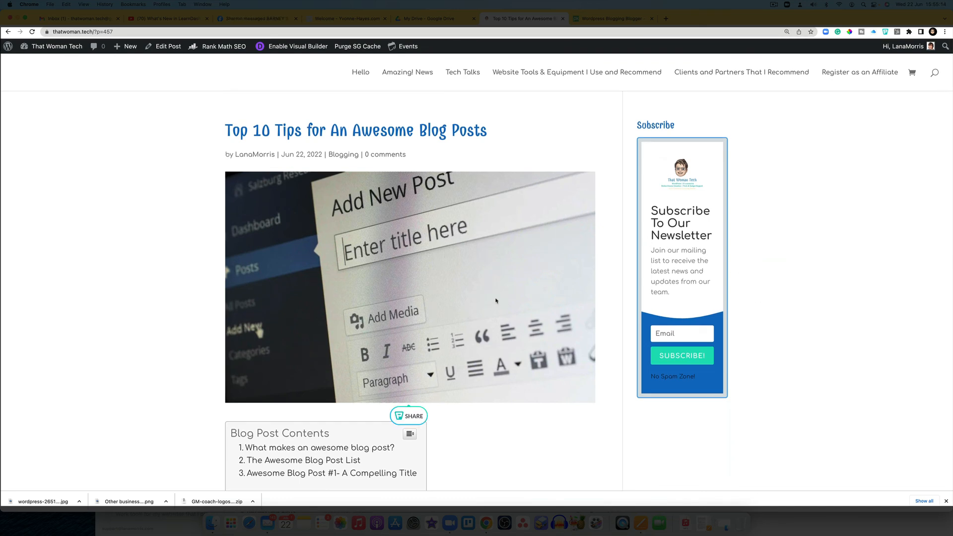
scroll(496, 300, down, 5)
scroll(496, 300, up, 3)
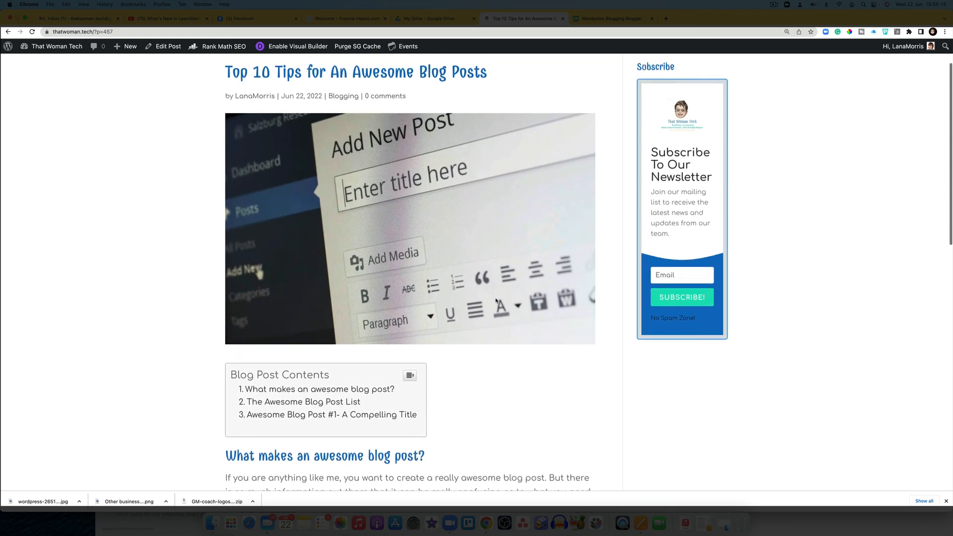
scroll(496, 301, up, 2)
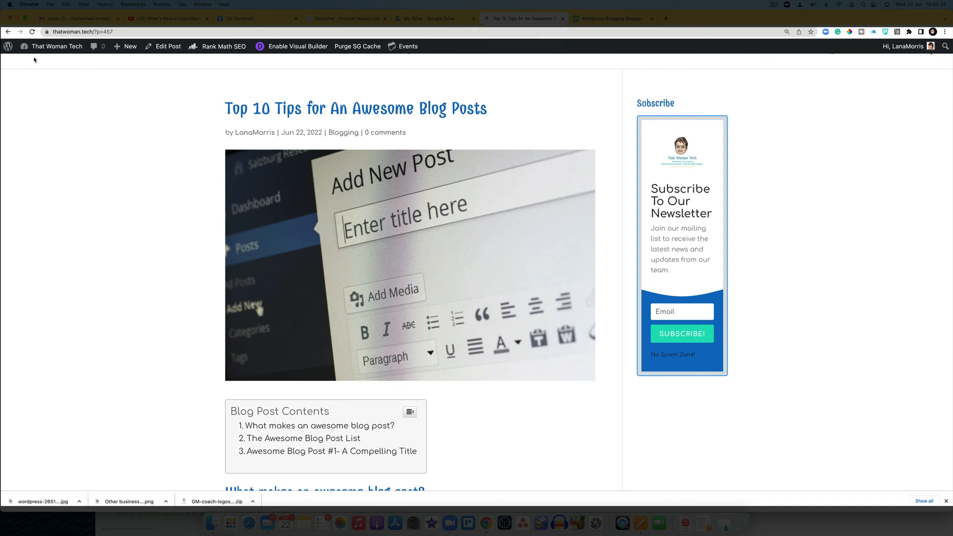
Return to the post editor and review the block and post settings, including permalink, excerpt, discussion and Divi page settings.
mouse_move(49, 47)
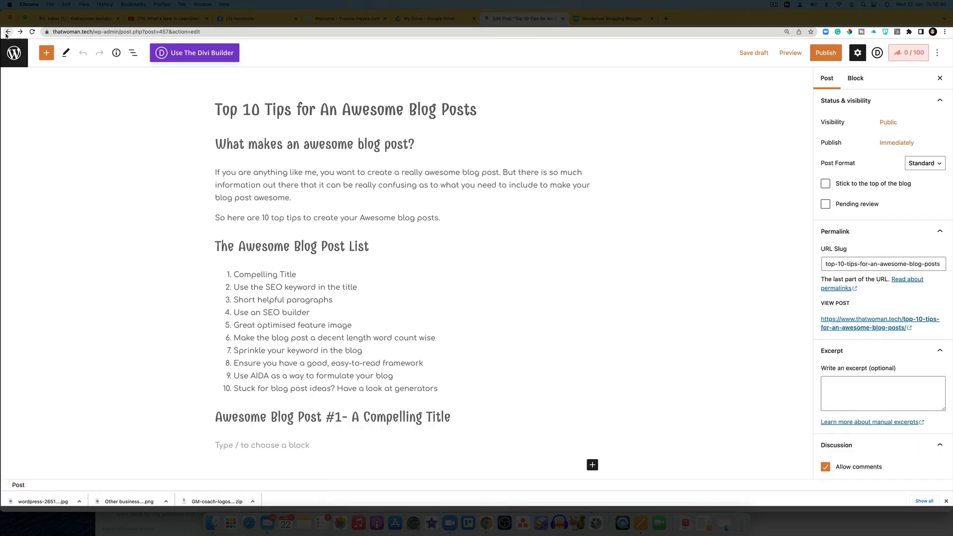
scroll(522, 275, down, 2)
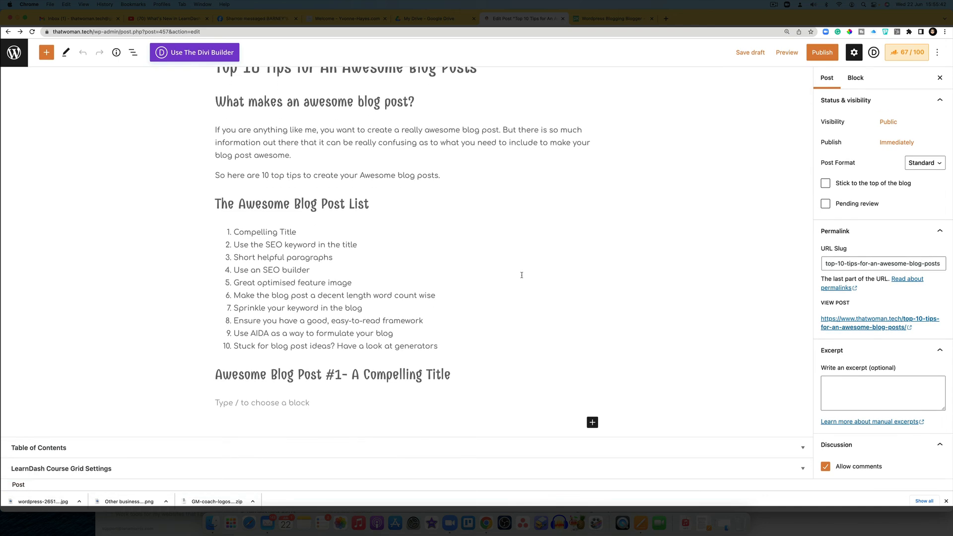
scroll(521, 275, up, 2)
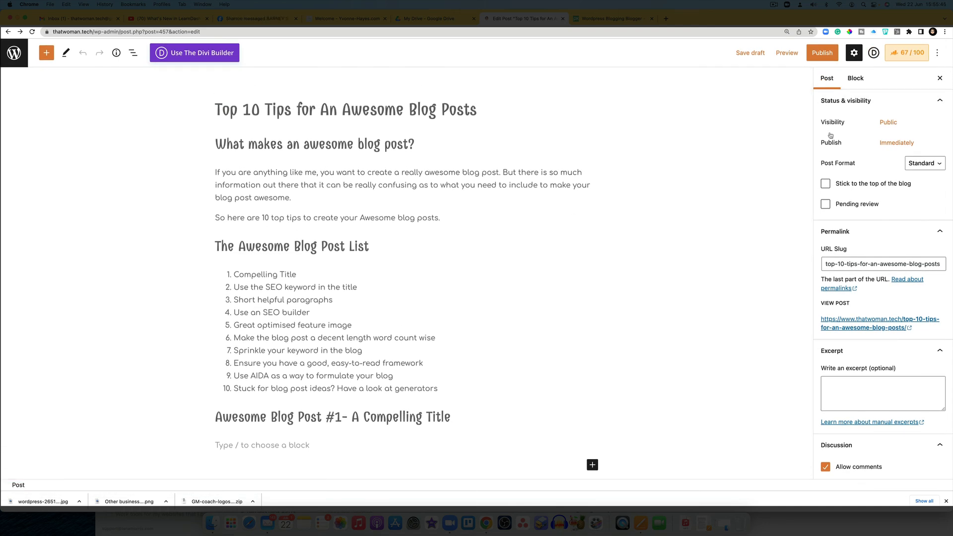
scroll(885, 327, down, 4)
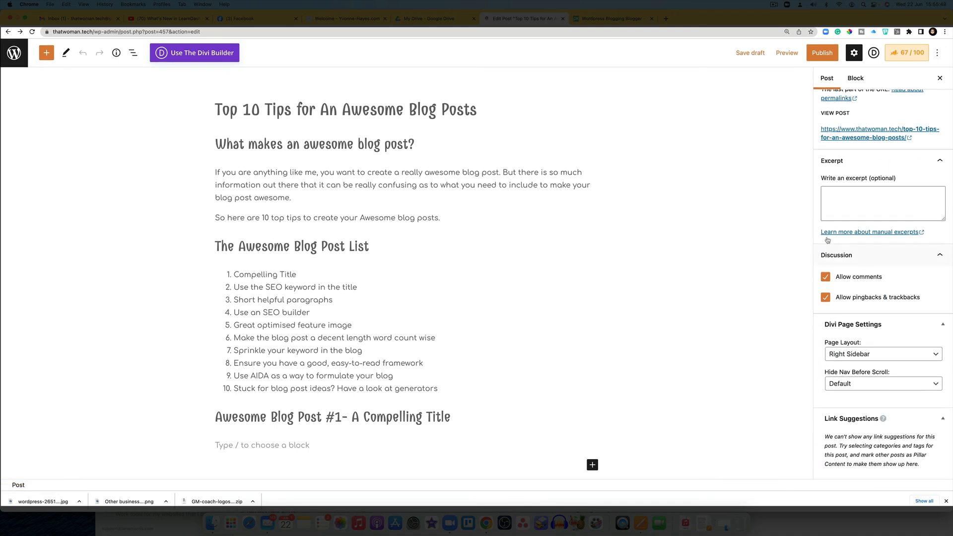
click(855, 79)
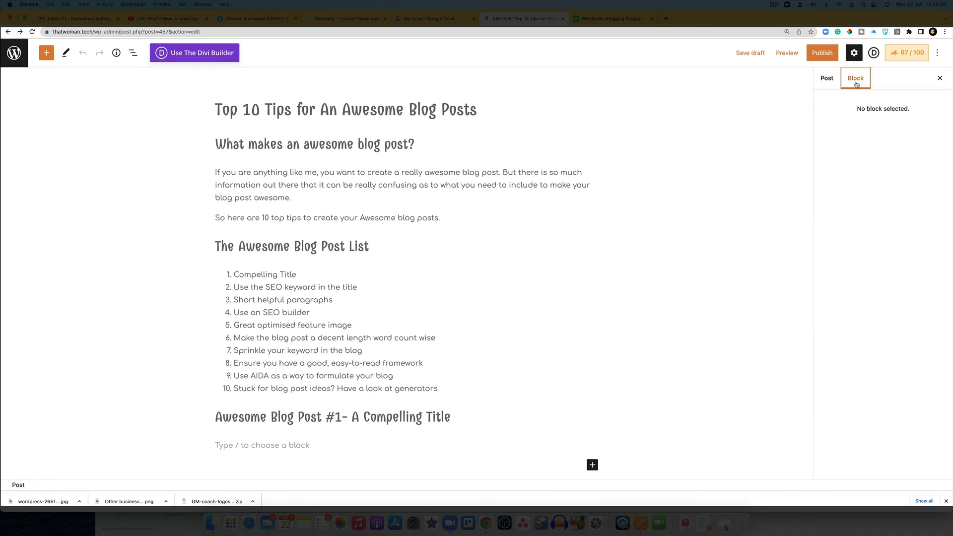
click(827, 80)
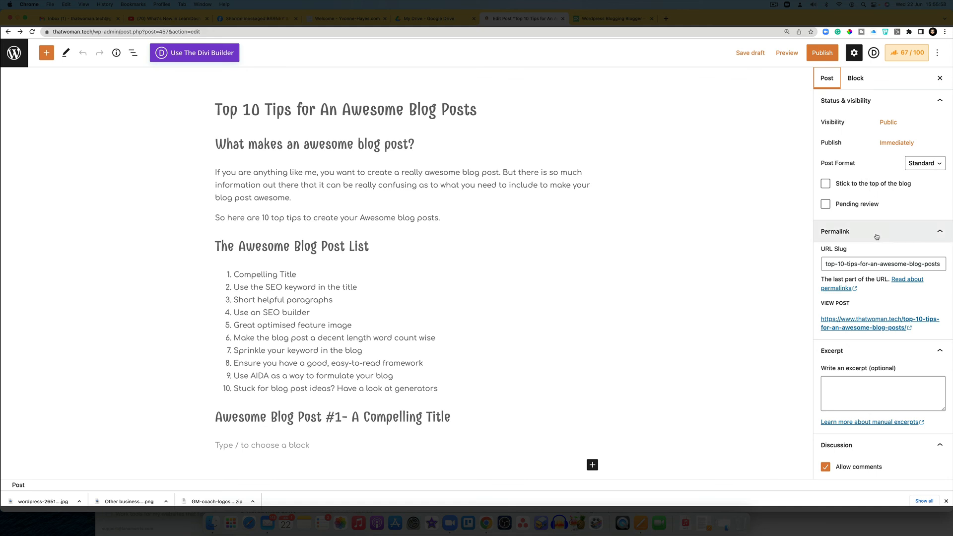
scroll(876, 237, down, 2)
scroll(876, 236, down, 1)
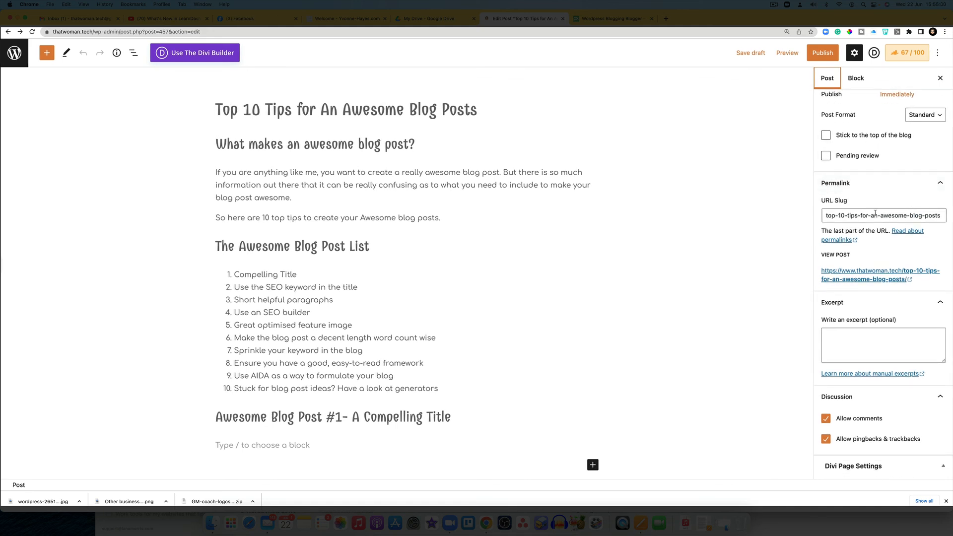
scroll(901, 214, down, 1)
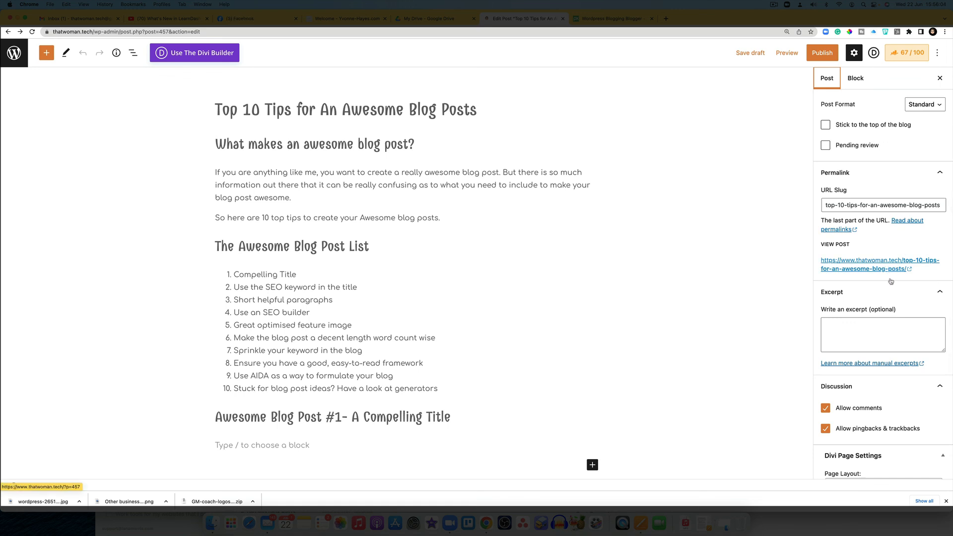
scroll(890, 281, down, 3)
scroll(890, 281, up, 10)
Open the post's Rank Math analysis and examine the focus keyword, Basic SEO checks and expanded Additional checks.
click(854, 54)
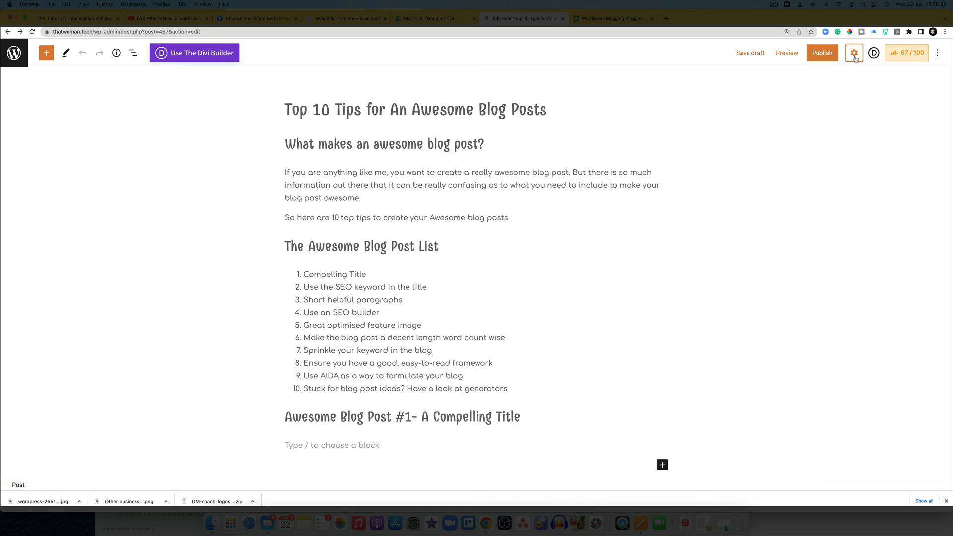
click(906, 53)
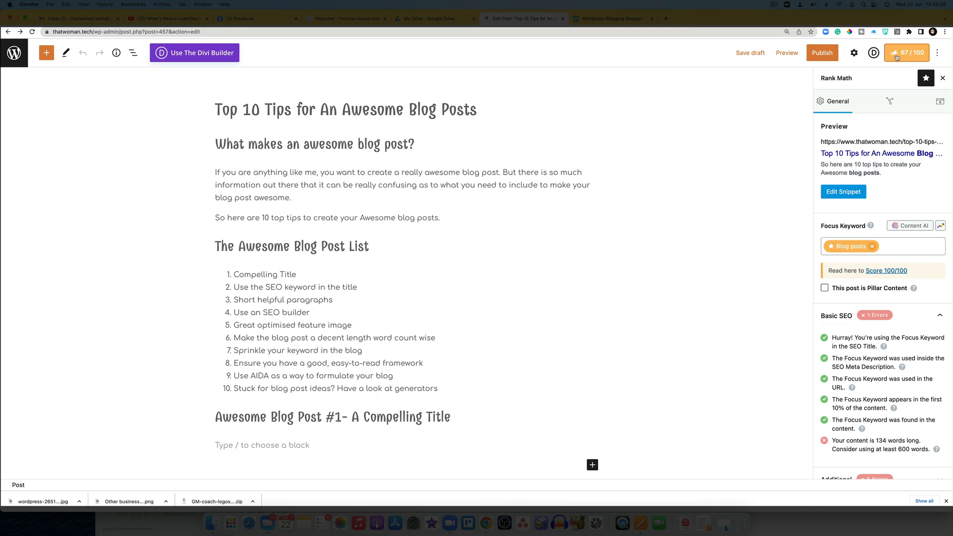
scroll(893, 311, down, 3)
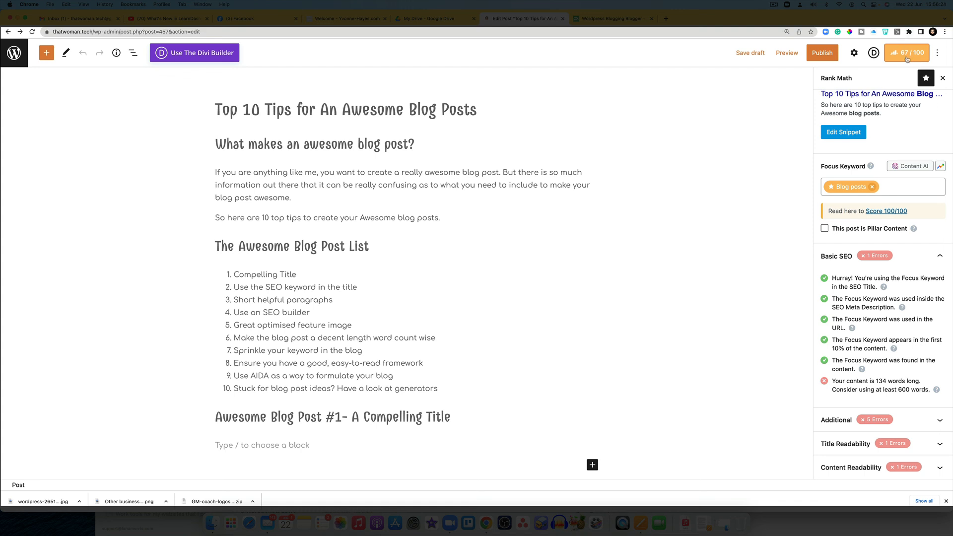
click(940, 423)
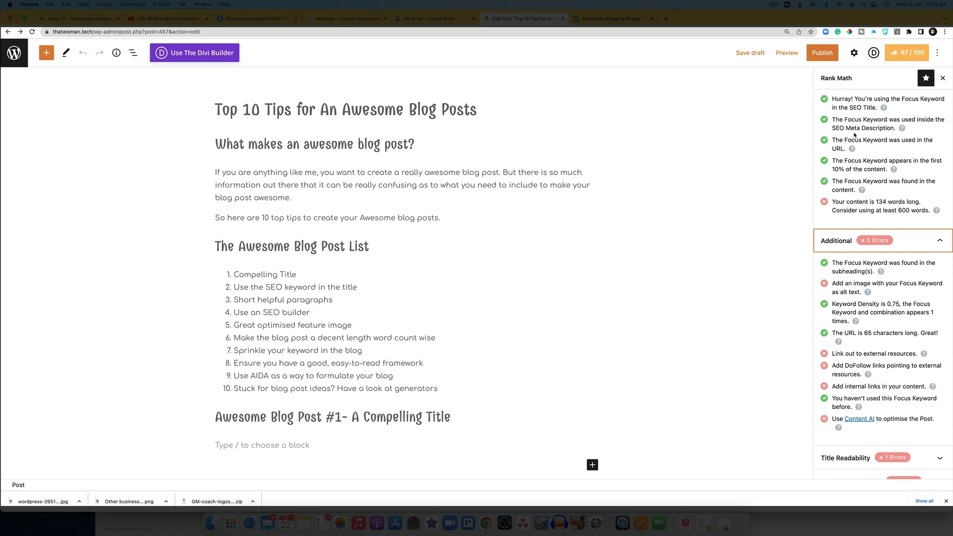
scroll(854, 134, up, 5)
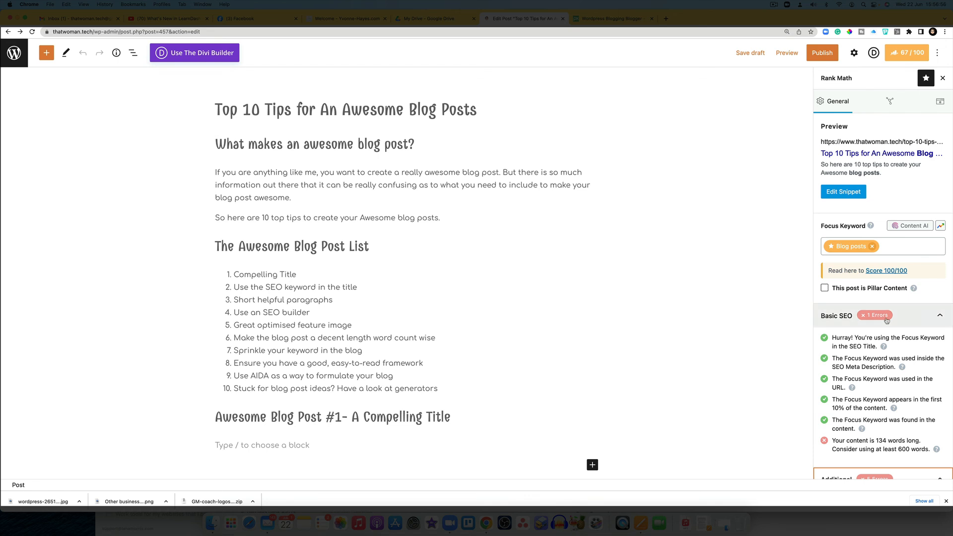
scroll(887, 320, down, 5)
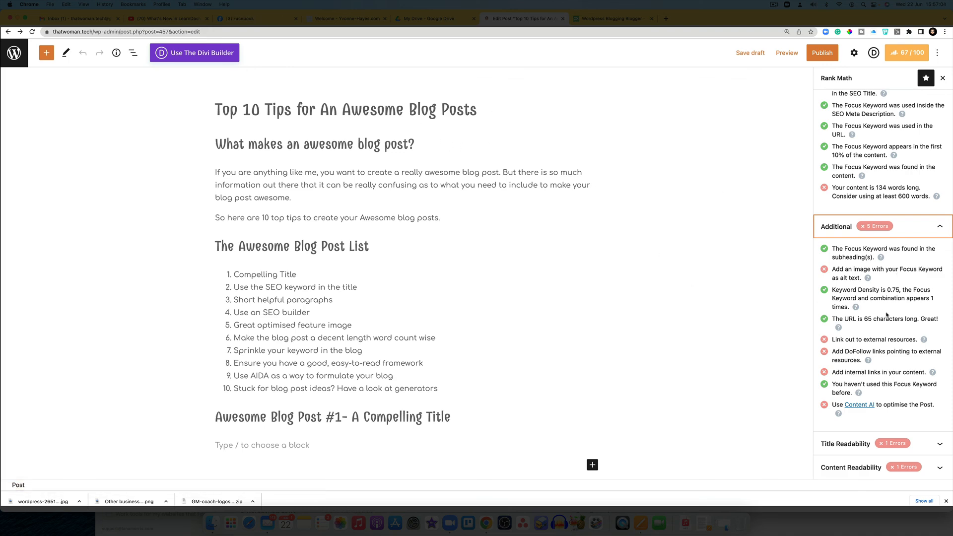
scroll(883, 314, up, 5)
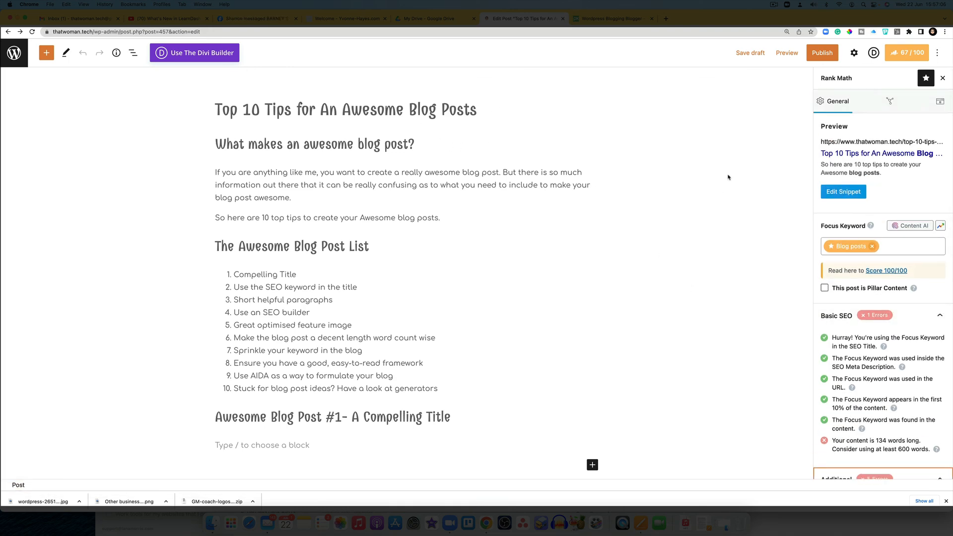
Reopen the post settings, save the draft again and look over the post content.
click(854, 52)
click(750, 53)
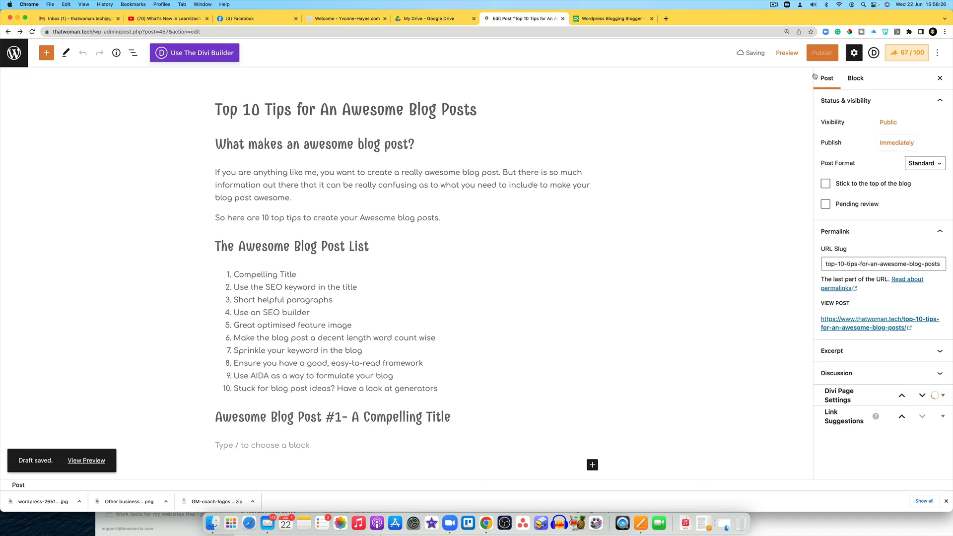
click(759, 57)
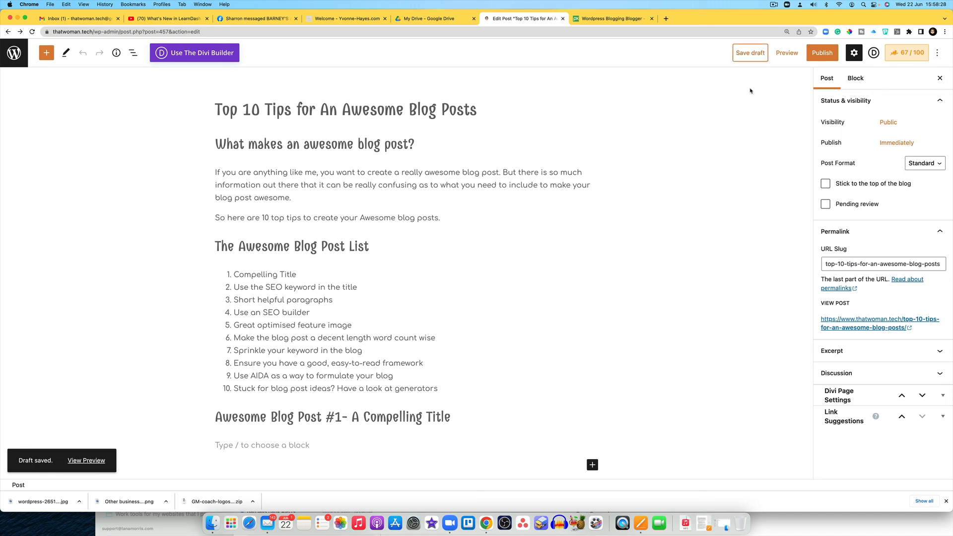
scroll(529, 358, down, 2)
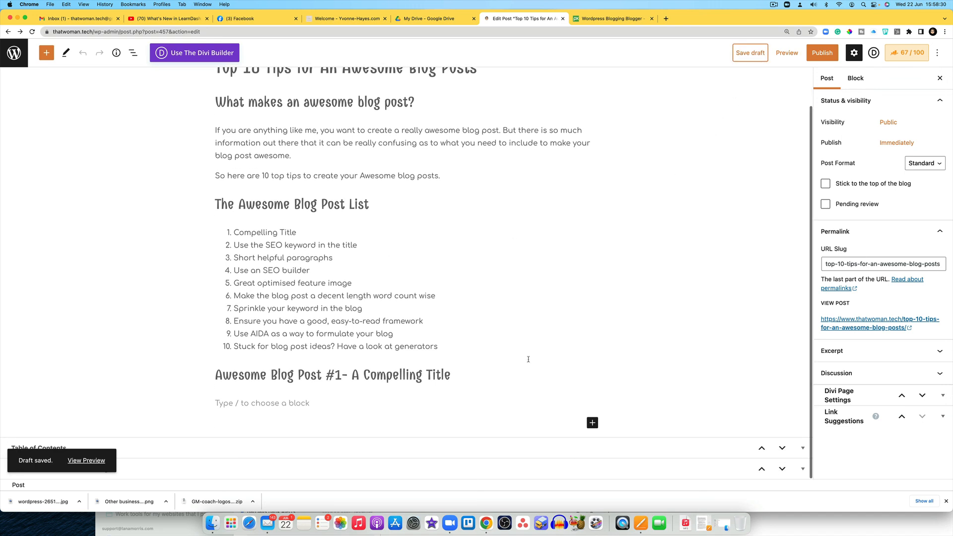
scroll(472, 323, up, 2)
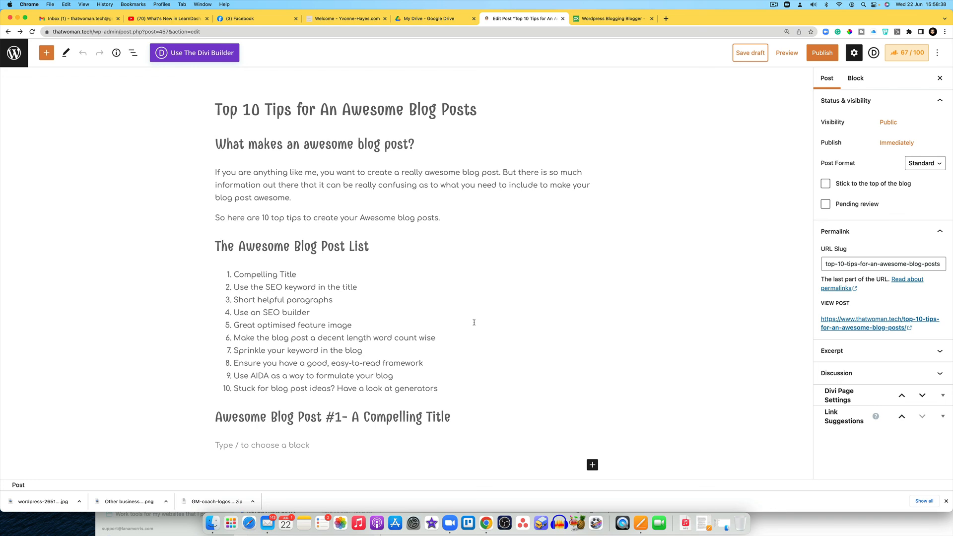
Open the pre-publish checks, cancel publishing, and leave the editor for the list of all posts.
click(827, 51)
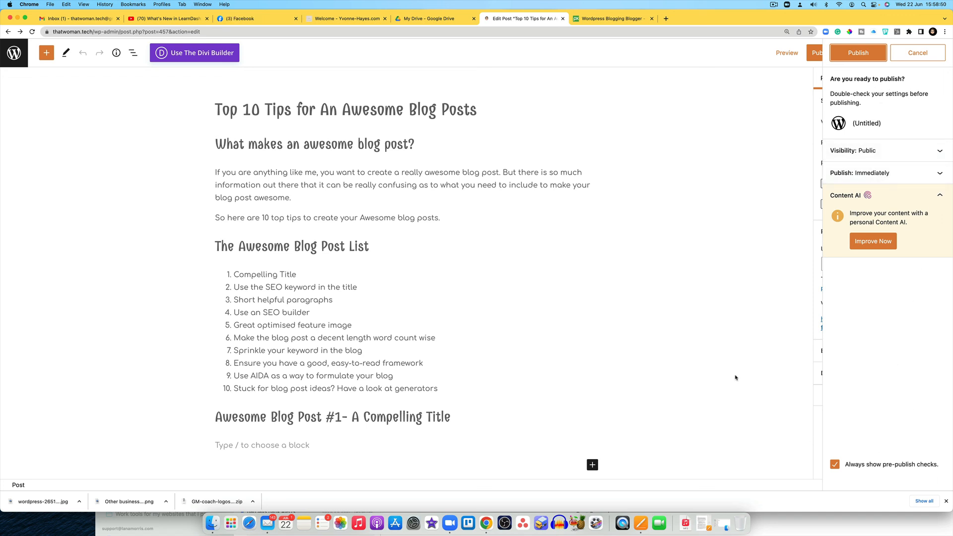
click(932, 58)
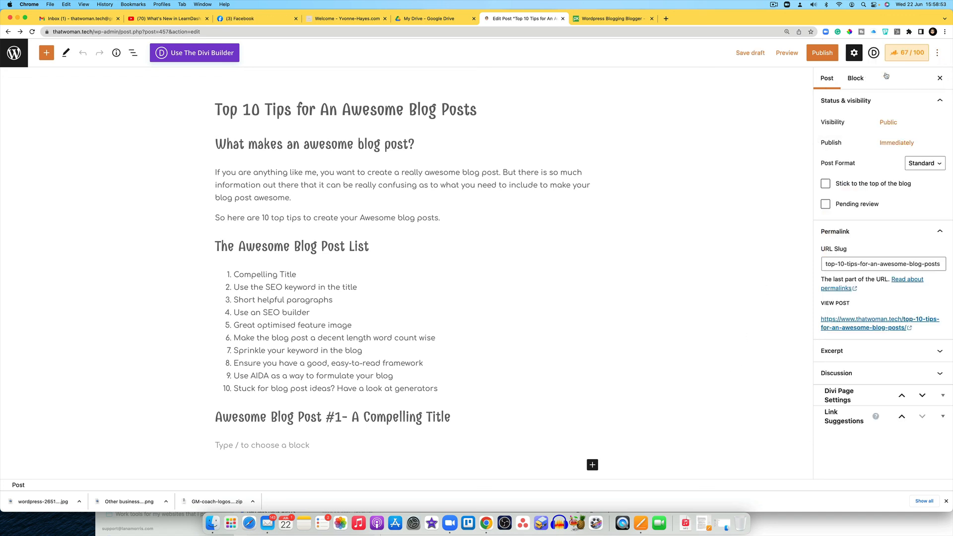
click(12, 55)
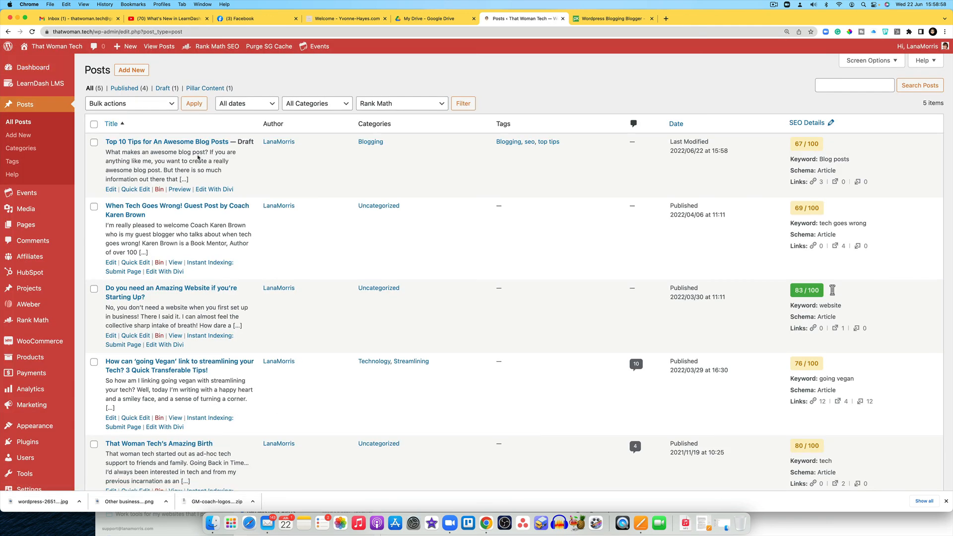
Look over the list of all posts, visit the Dashboard, and return to the list of all posts.
mouse_move(52, 188)
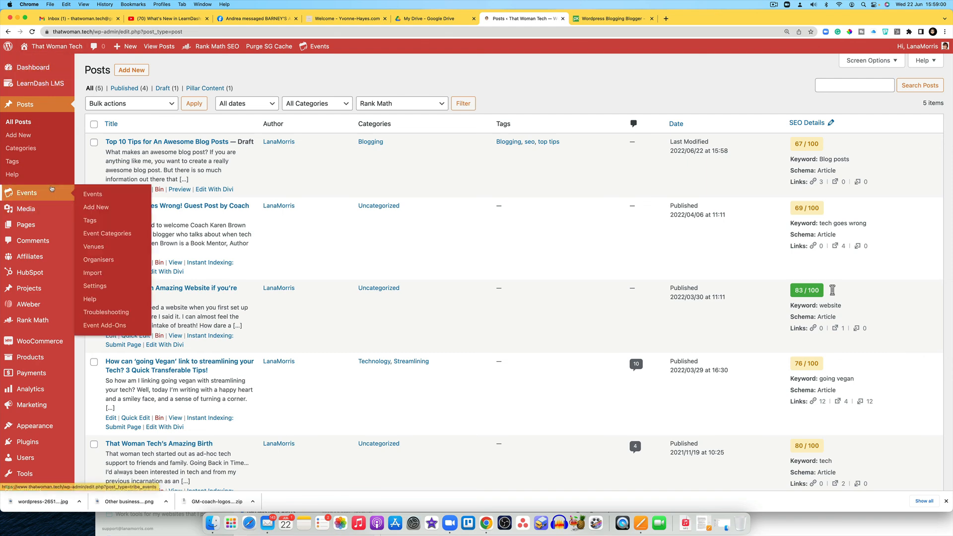
scroll(425, 248, down, 1)
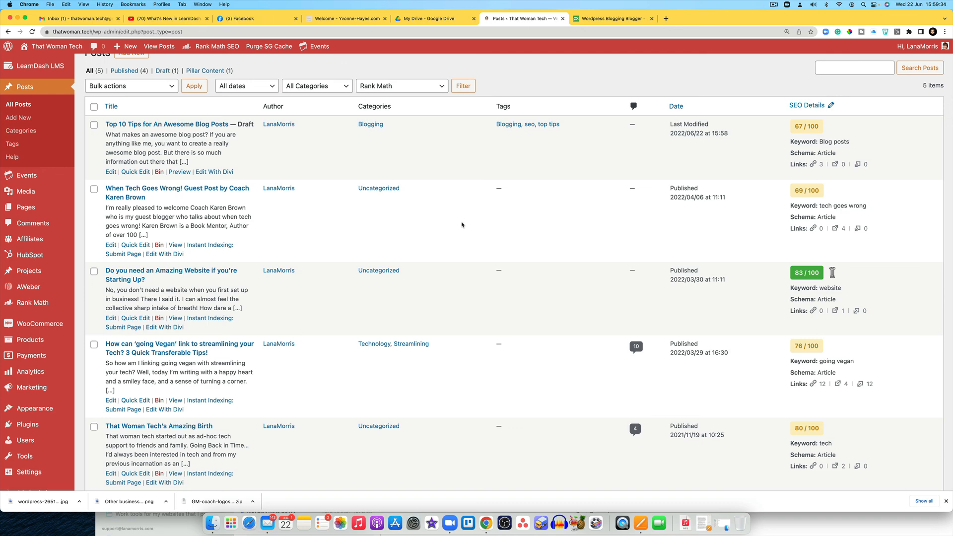
scroll(461, 225, up, 1)
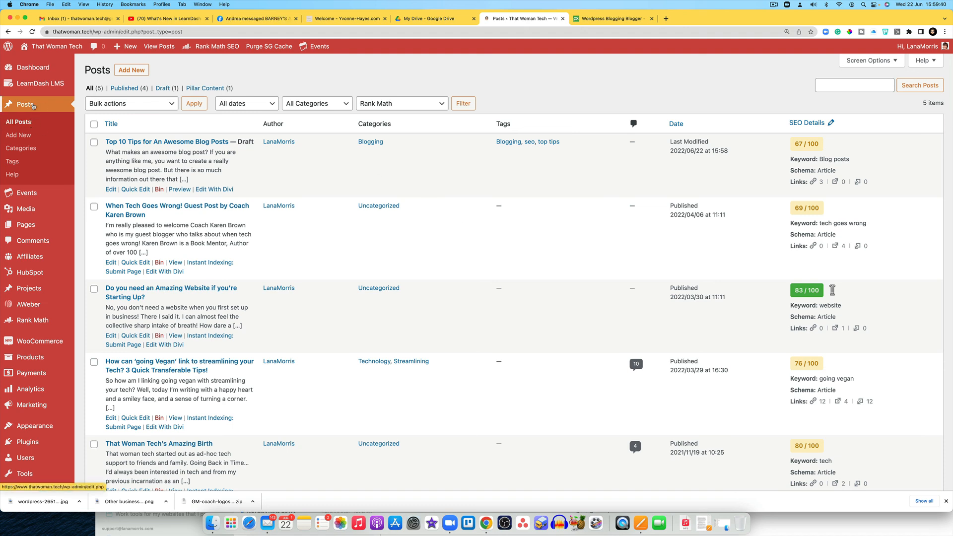
mouse_move(35, 69)
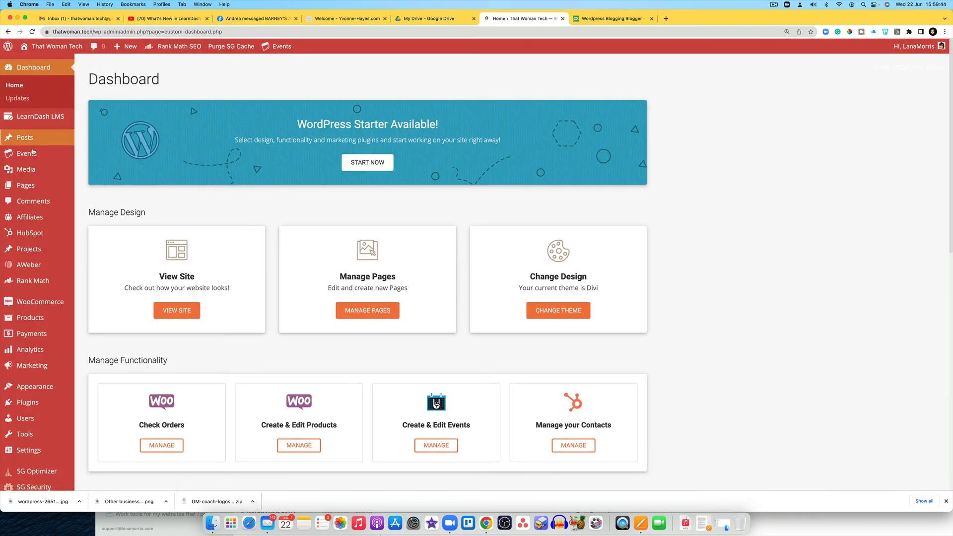
mouse_move(35, 142)
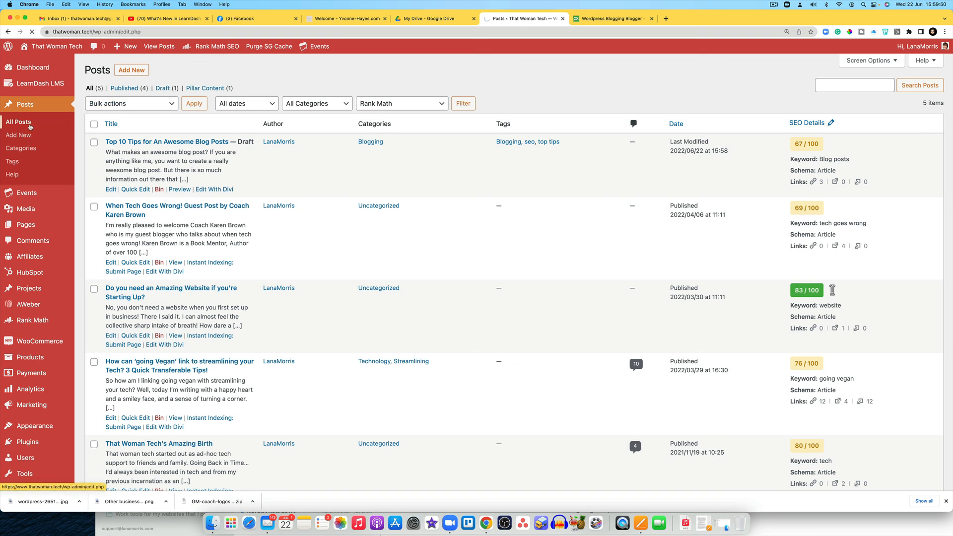
Go to the Dashboard, open a new blank post, and leave it for the list of all posts.
mouse_move(39, 47)
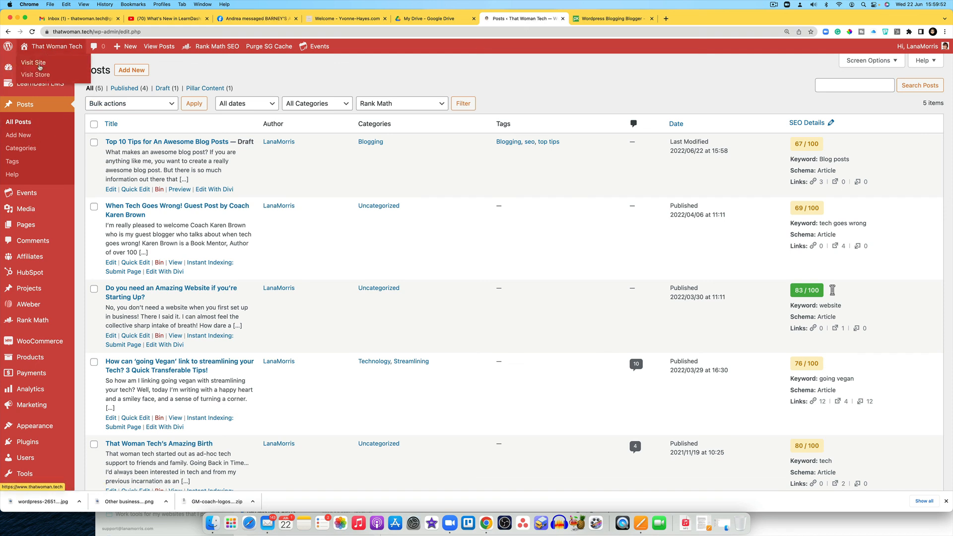
click(30, 69)
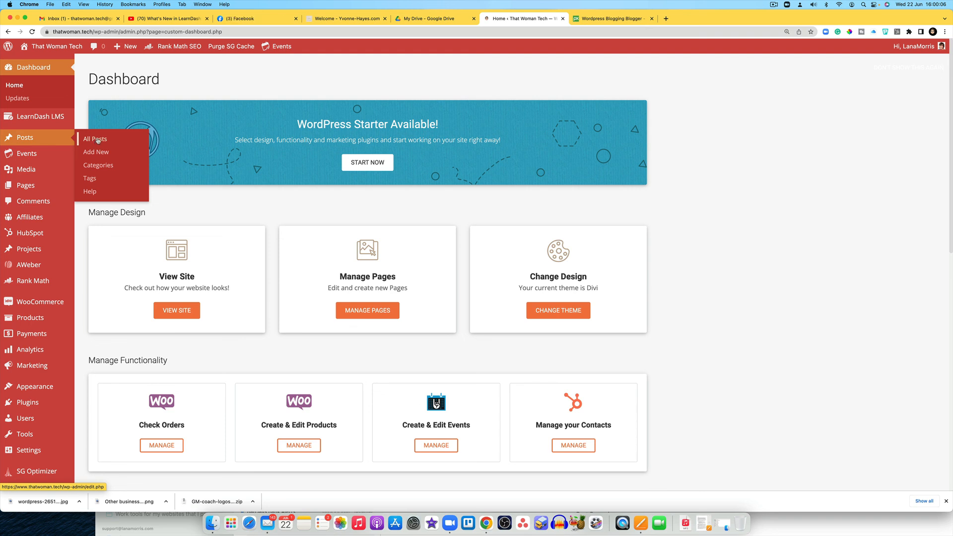
mouse_move(121, 48)
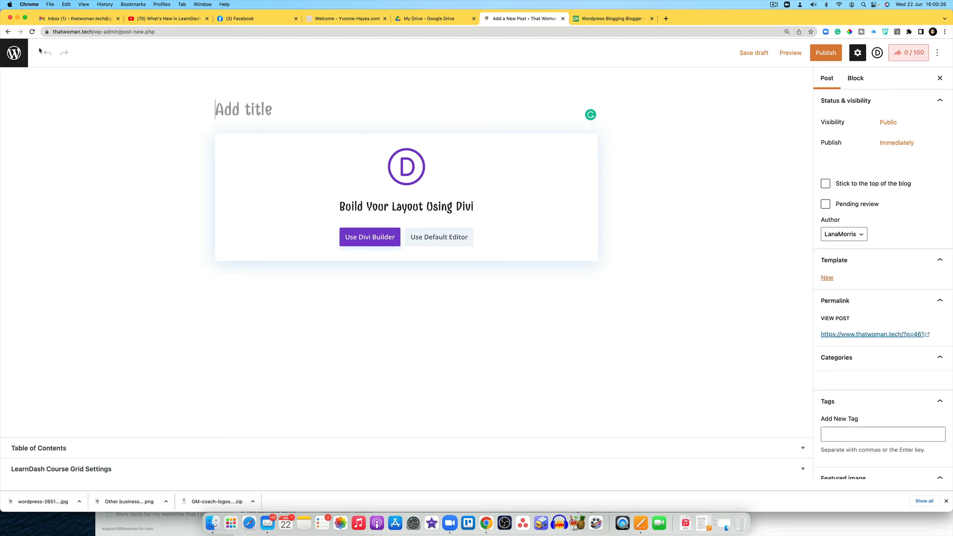
click(14, 53)
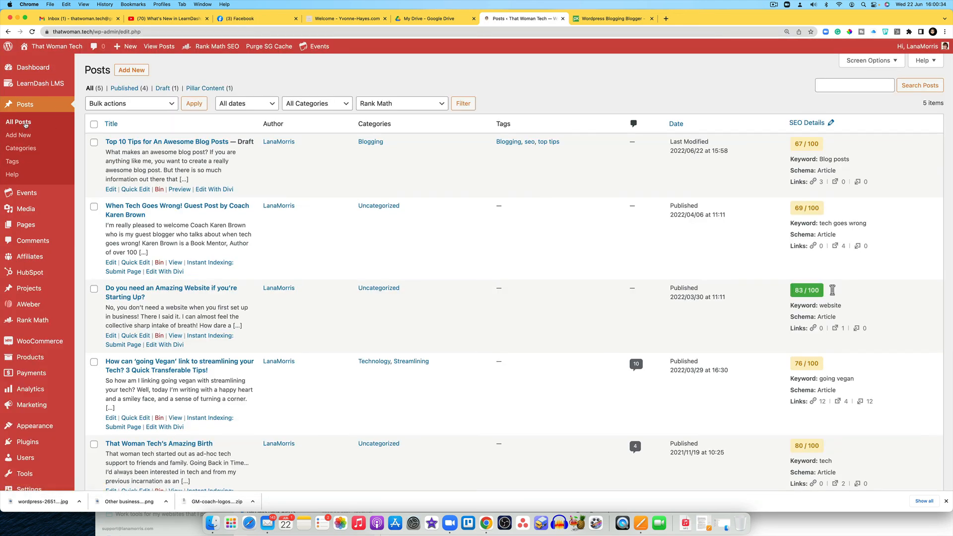
scroll(406, 414, down, 4)
scroll(407, 415, up, 3)
mouse_move(693, 19)
mouse_down()
mouse_move(738, 27)
mouse_move(686, 3)
mouse_up()
click(774, 7)
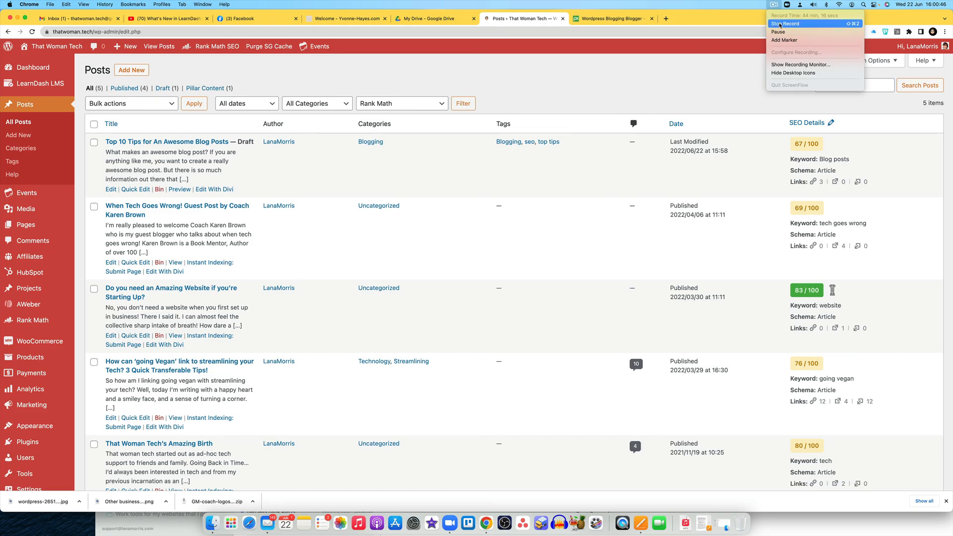